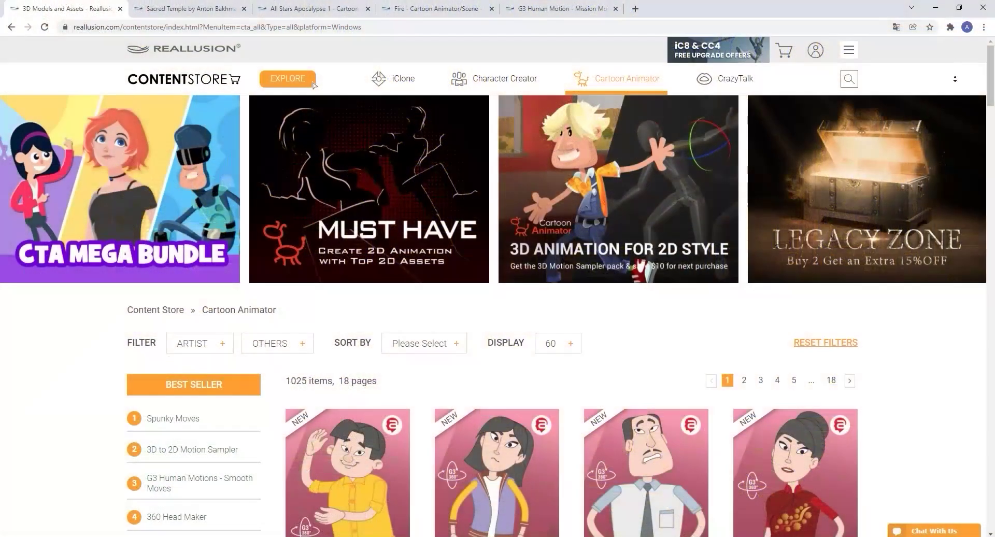
Browse the Cartoon Animator content store listing and review the Sacred Temple, All Stars Apocalypse 1, Fire and G3 Human Motion - Mission Moves product pages
scroll(314, 85, "down", 10)
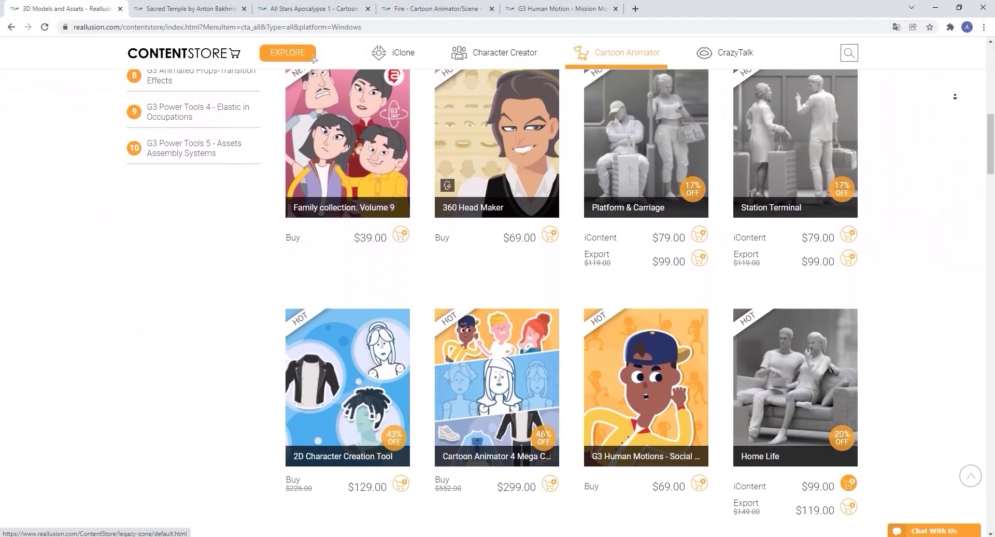
scroll(313, 58, "down", 9)
mouse_move(617, 62)
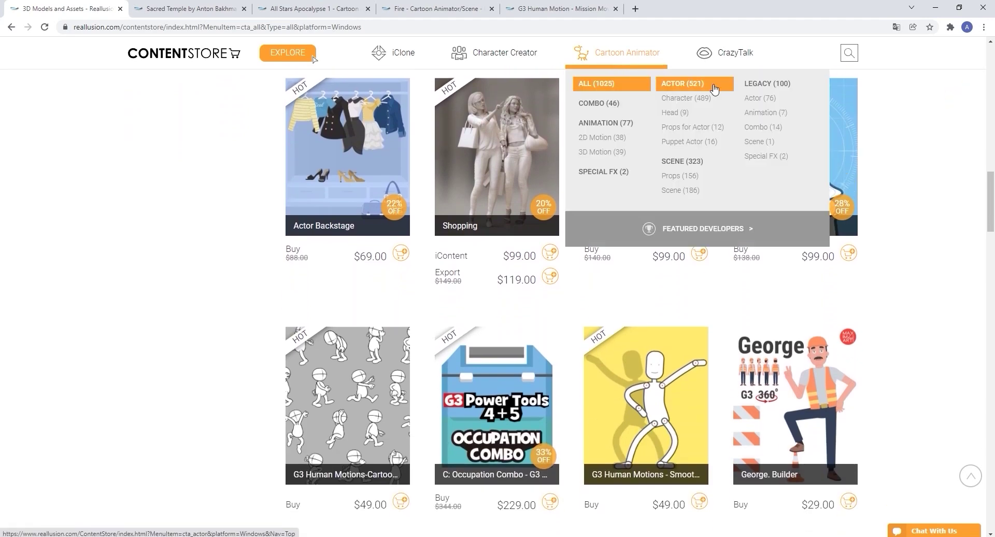
left_click(197, 8)
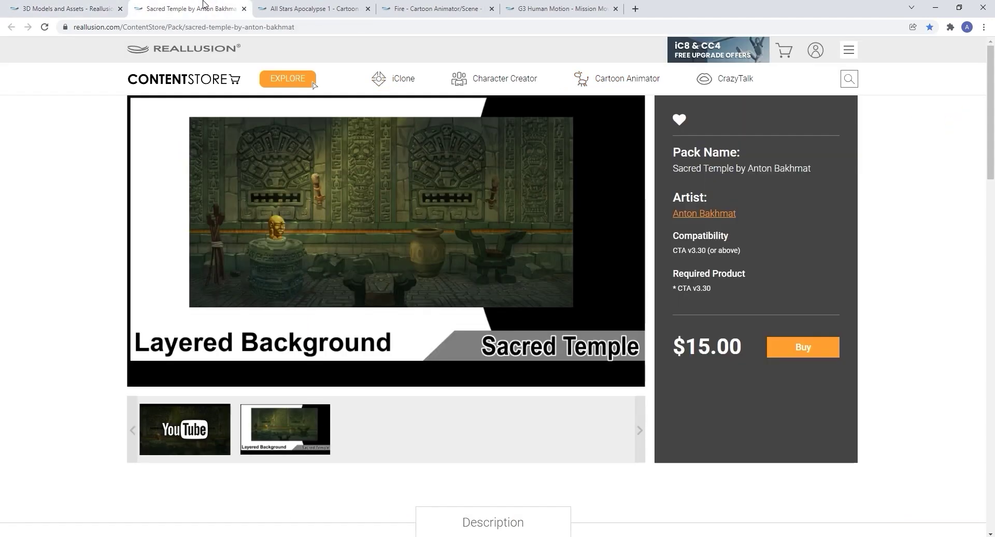
left_click(324, 7)
left_click(438, 8)
left_click(559, 8)
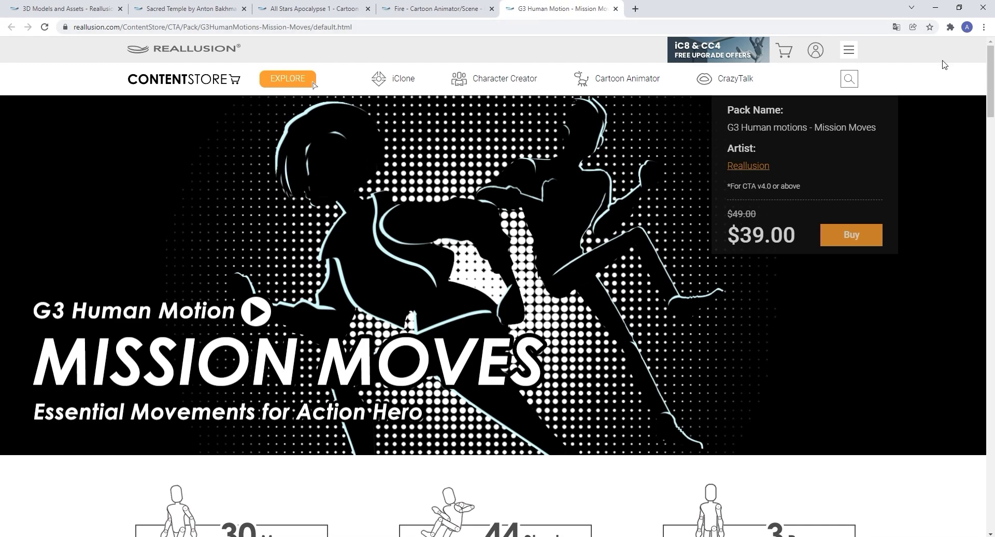
scroll(314, 58, "down", 15)
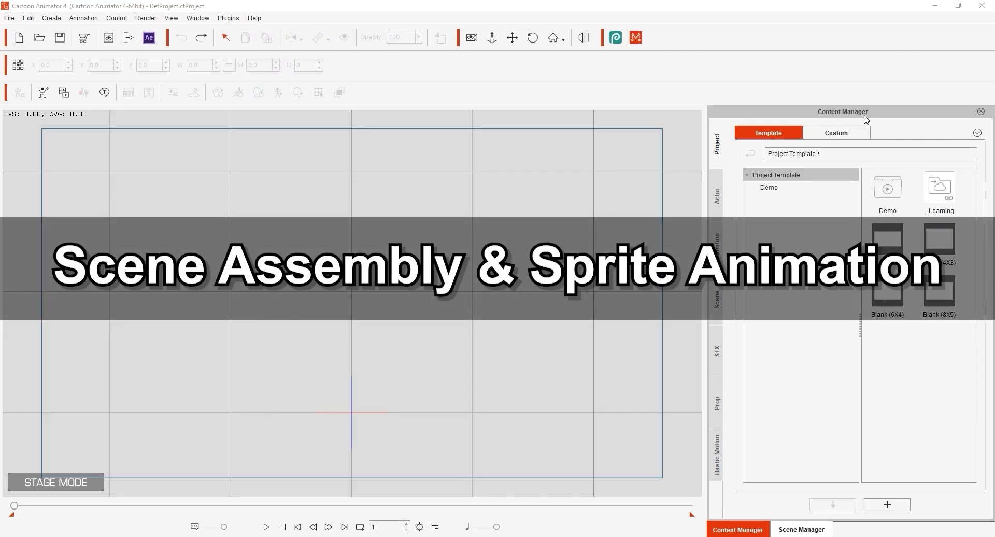
Switch to Cartoon Animator 4 and load the Sacred Temple scene template onto the stage
left_click(716, 316)
left_click(755, 188)
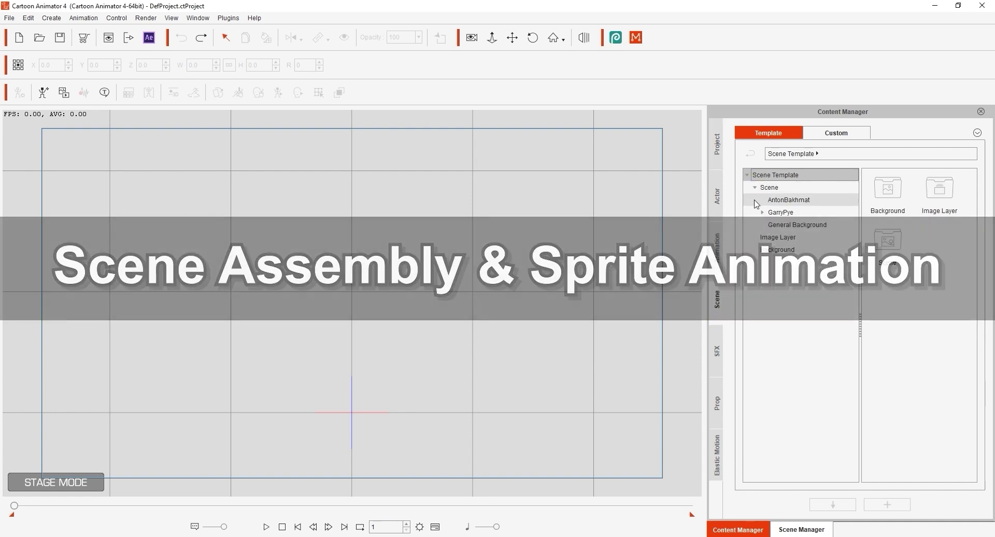
left_click(757, 201)
double_click(939, 240)
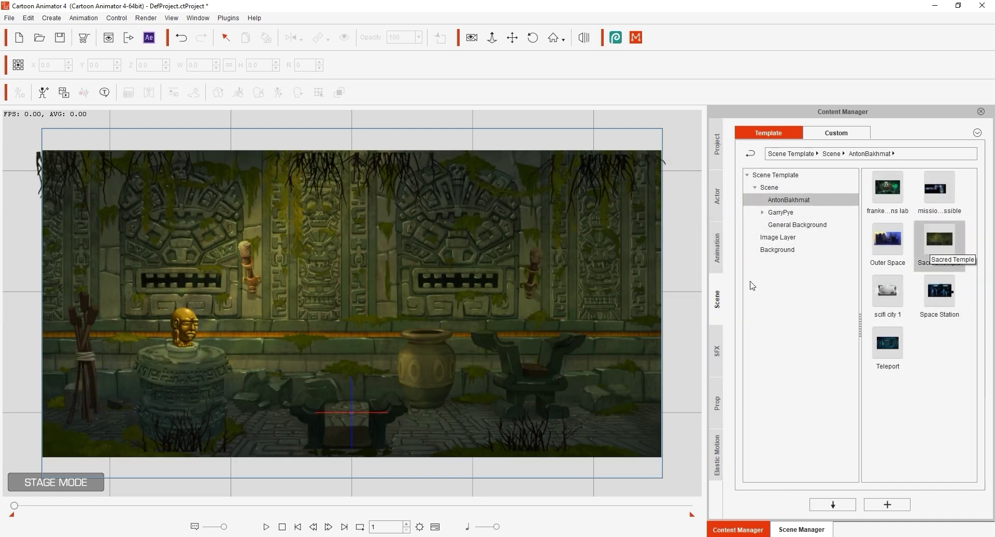
Rearrange the temple props by moving the clay pot, the stone stand and the front stone altar toward the pedestal with the golden head
left_click(375, 422)
left_click(510, 375)
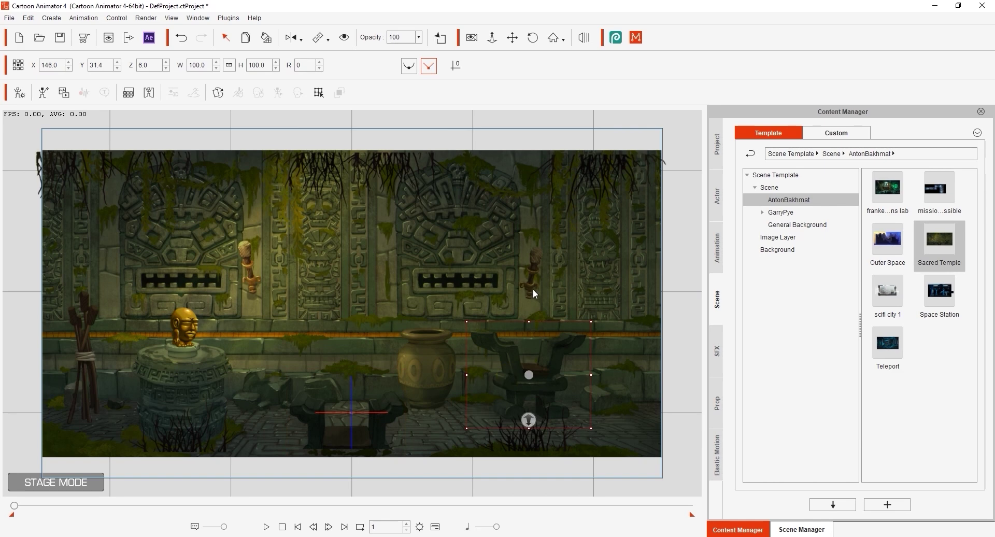
left_click(532, 288)
left_click(436, 356)
left_click_drag(459, 327, 259, 372)
left_click(523, 367)
left_click_drag(586, 328, 331, 373)
left_click(393, 403)
left_click_drag(406, 368, 397, 376)
left_click_drag(379, 392, 134, 403)
left_click(682, 301)
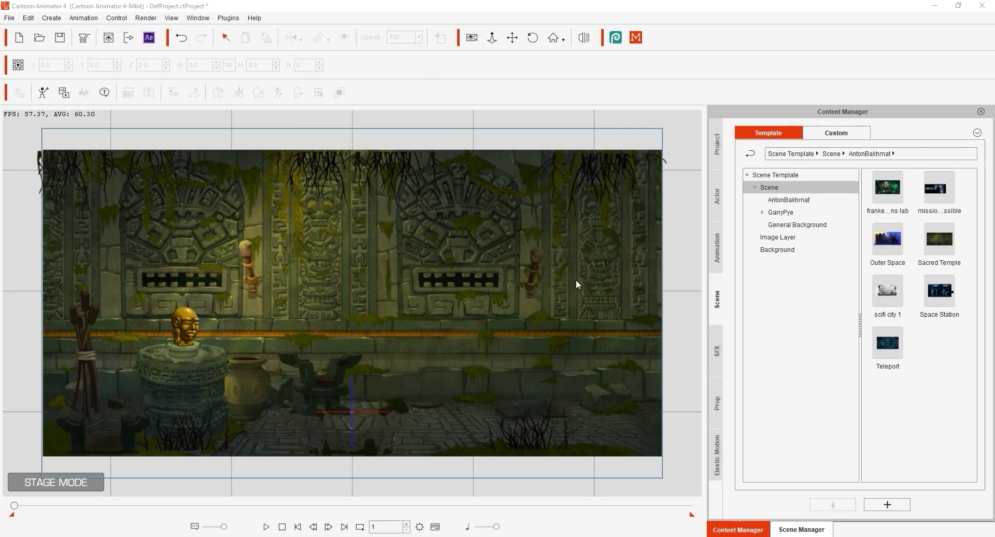
Add the torch flame prop to the right wall torch in Composer mode, place it over the torch head at about X 5, Y 27, and return to the stage
left_click(534, 267)
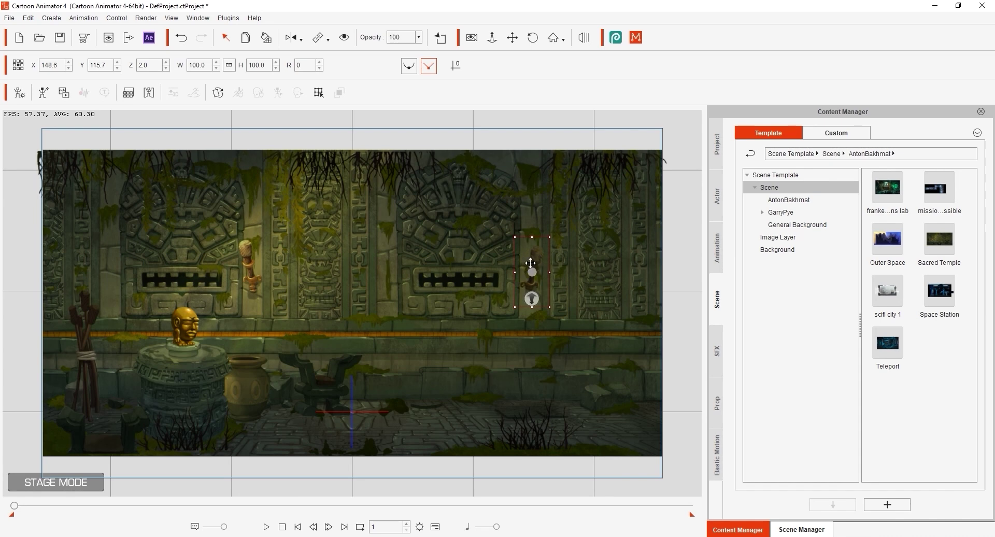
left_click(20, 91)
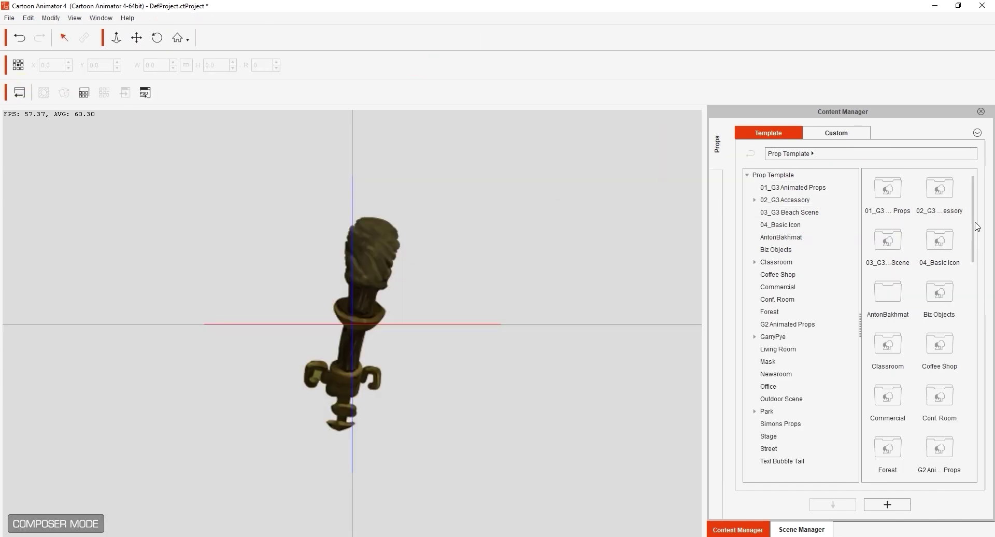
left_click_drag(973, 221, 977, 438)
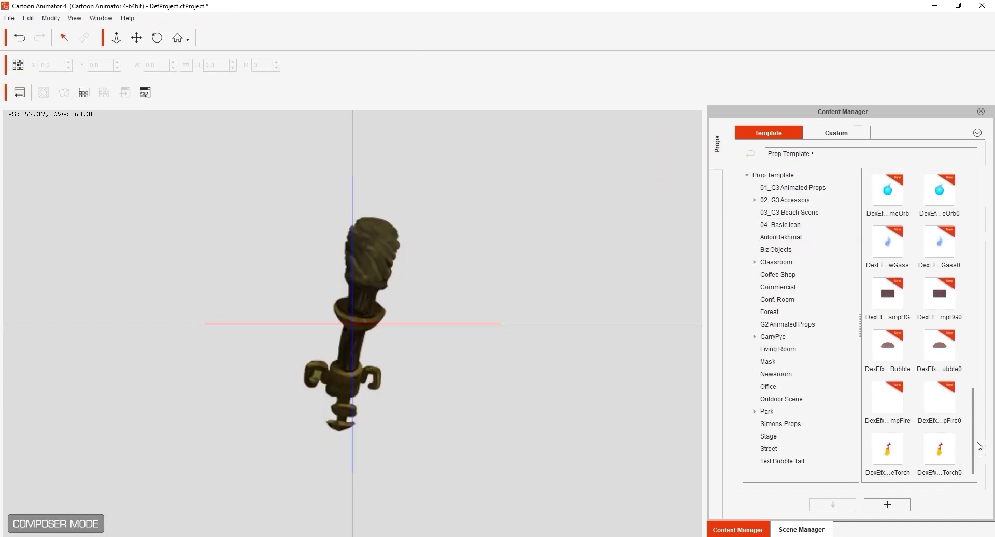
double_click(888, 449)
left_click_drag(380, 431, 396, 293)
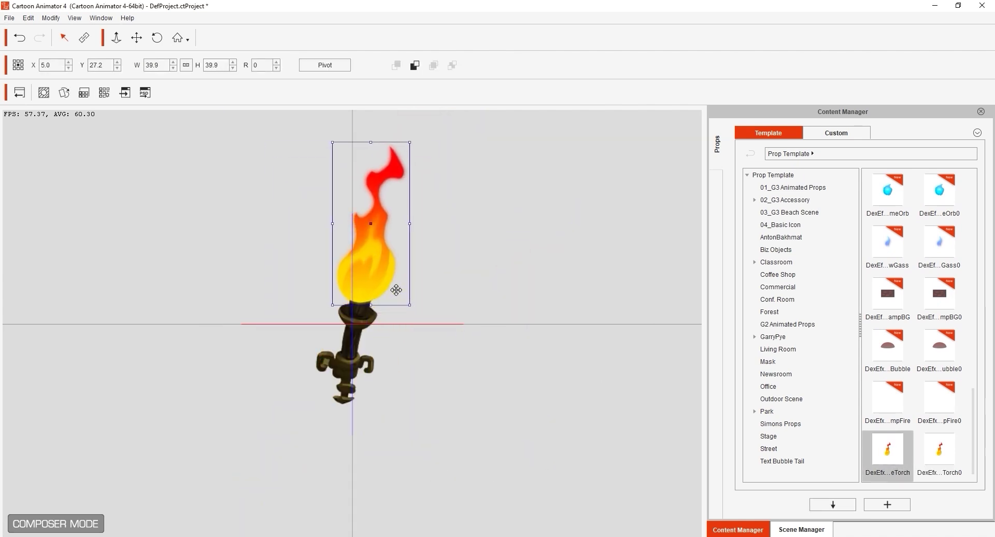
left_click(23, 91)
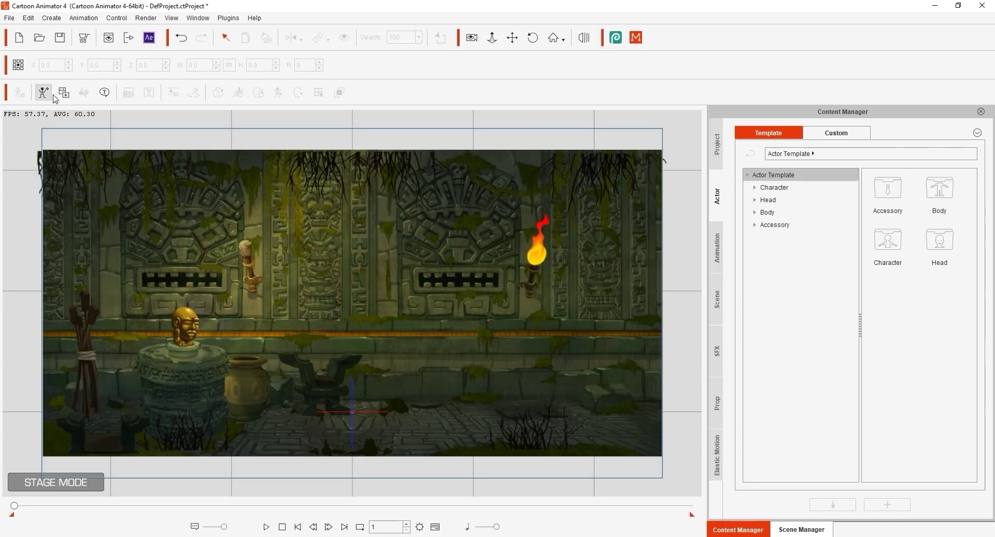
Open the Sprite Editor for the lit torch and preview several flame sprites, finishing on the first one
left_click(539, 231)
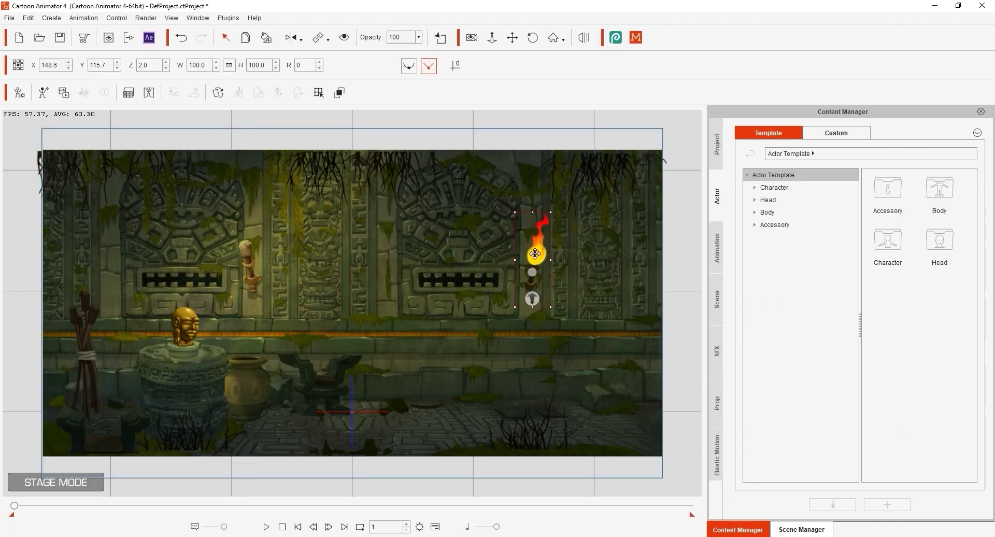
left_click(218, 93)
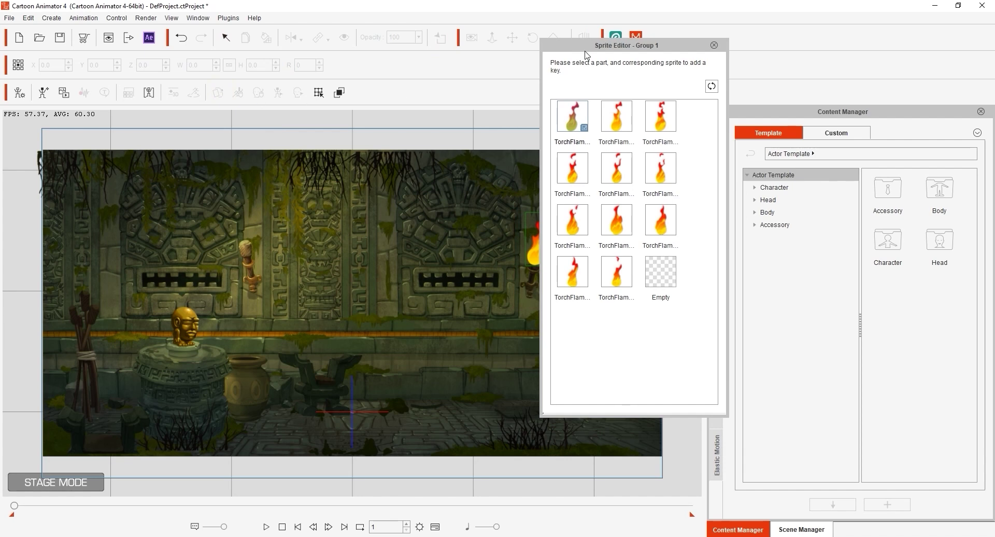
left_click_drag(586, 55, 321, 61)
left_click(352, 124)
left_click(363, 178)
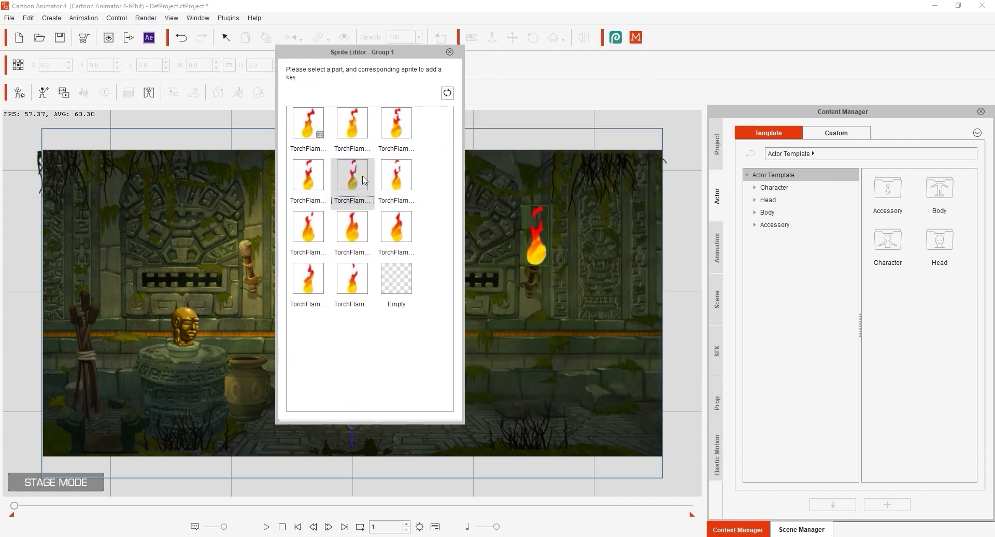
left_click(402, 179)
left_click(318, 228)
left_click(354, 232)
left_click(388, 234)
left_click(316, 131)
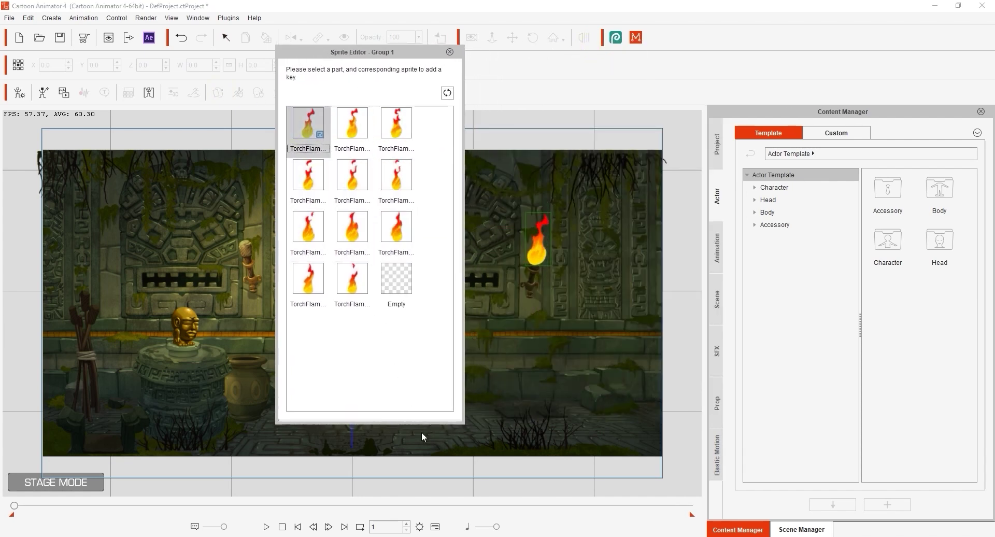
Show the timeline and copy all flame sprite keyframes from frame 1 to 21 on the torch's Group 1_S track
left_click(435, 526)
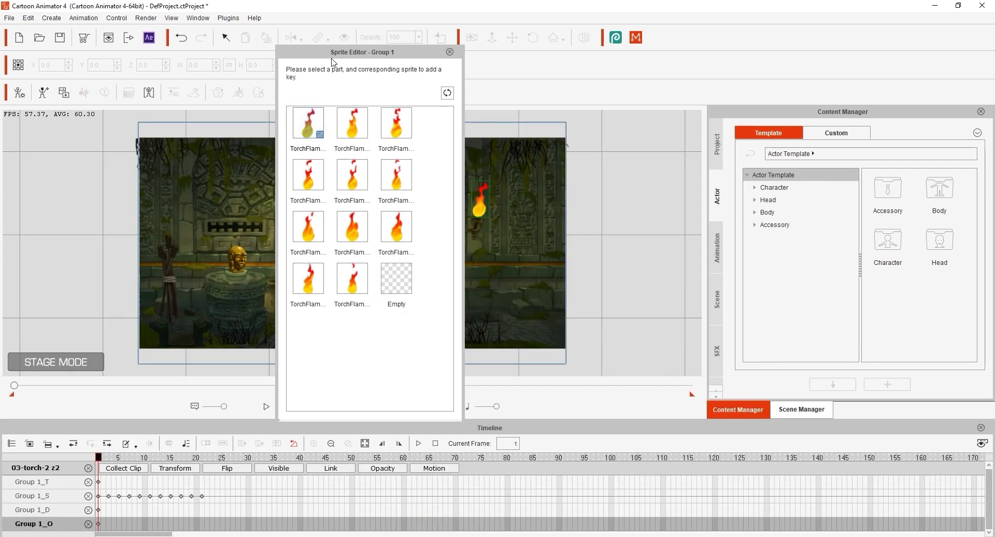
left_click_drag(329, 57, 256, 31)
mouse_move(100, 458)
left_mouse_down()
mouse_move(202, 458)
mouse_move(98, 454)
left_mouse_up()
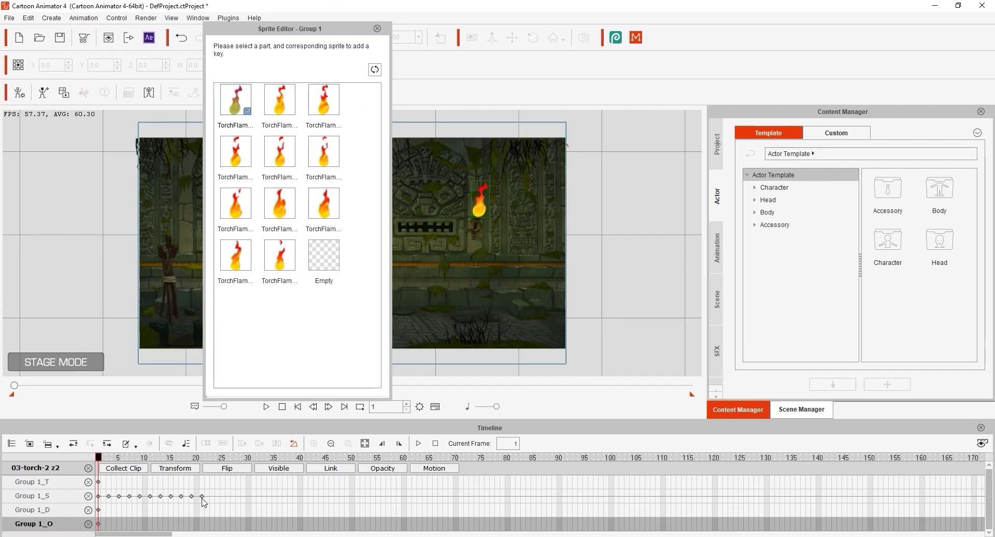
left_click_drag(211, 499, 95, 495)
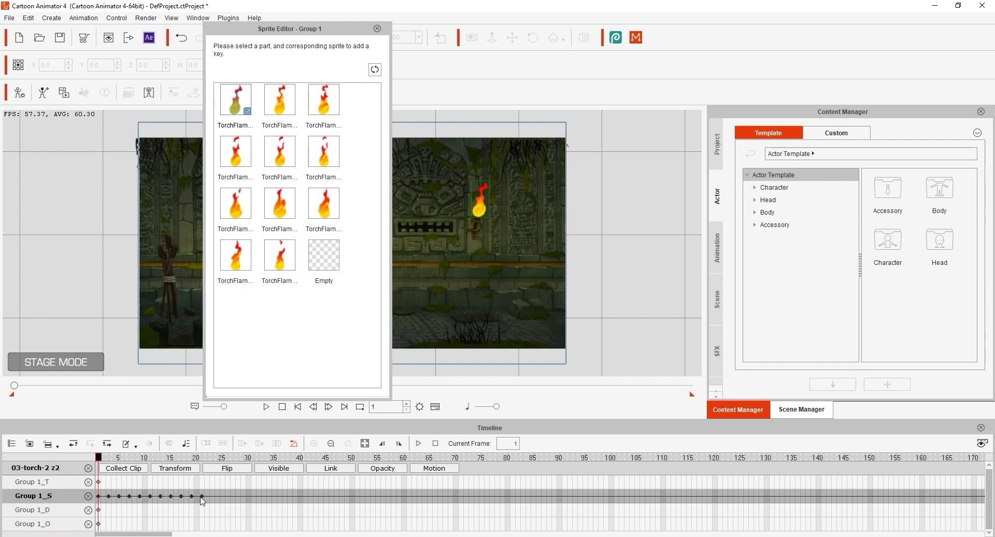
right_click(200, 496)
left_click(222, 416)
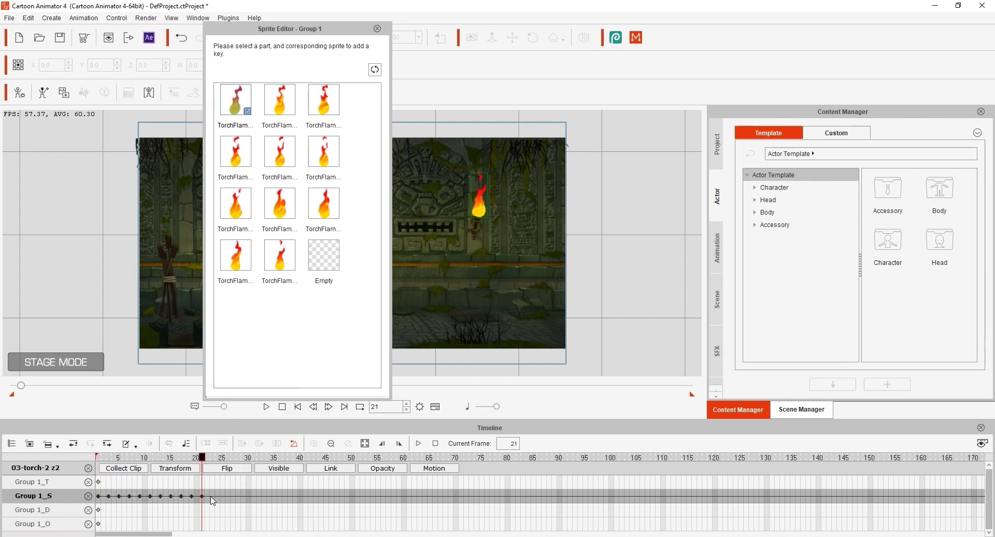
Paste the copied flame keyframes repeatedly along the Group 1_S track, every 22 frames from frame 23 to 133, and close the Sprite Editor
right_click(212, 499)
left_click(234, 430)
right_click(327, 499)
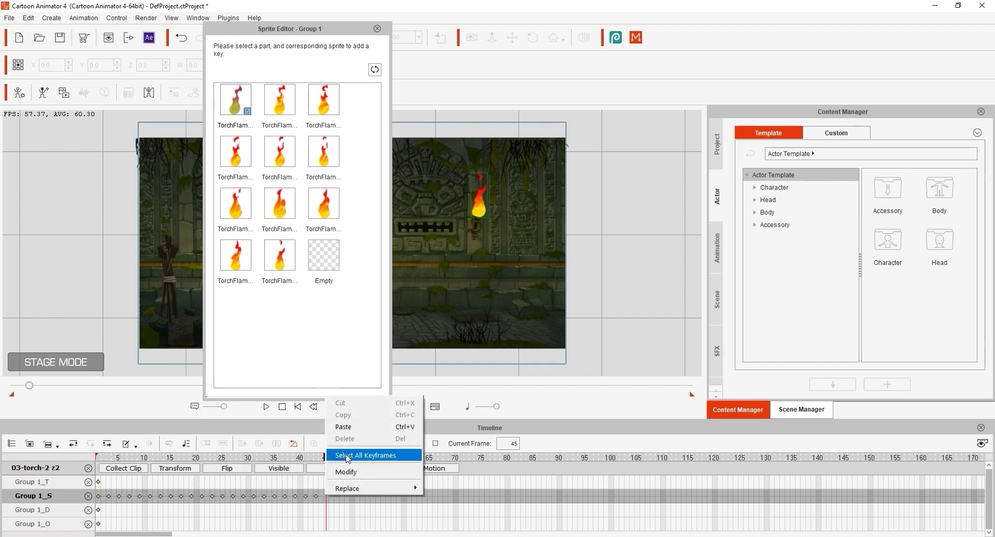
left_click(349, 430)
right_click(439, 499)
left_click(461, 430)
right_click(548, 498)
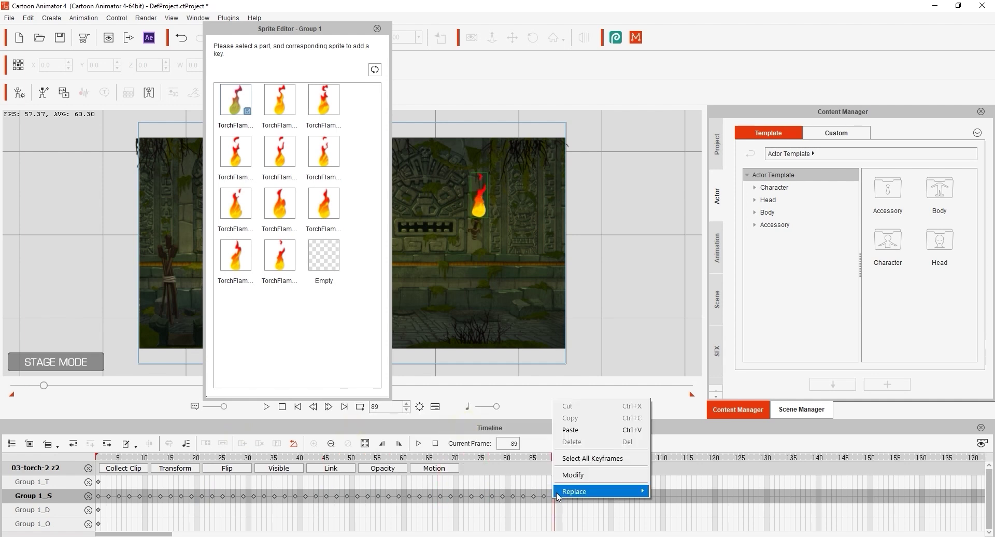
left_click(571, 430)
right_click(665, 495)
left_click(687, 430)
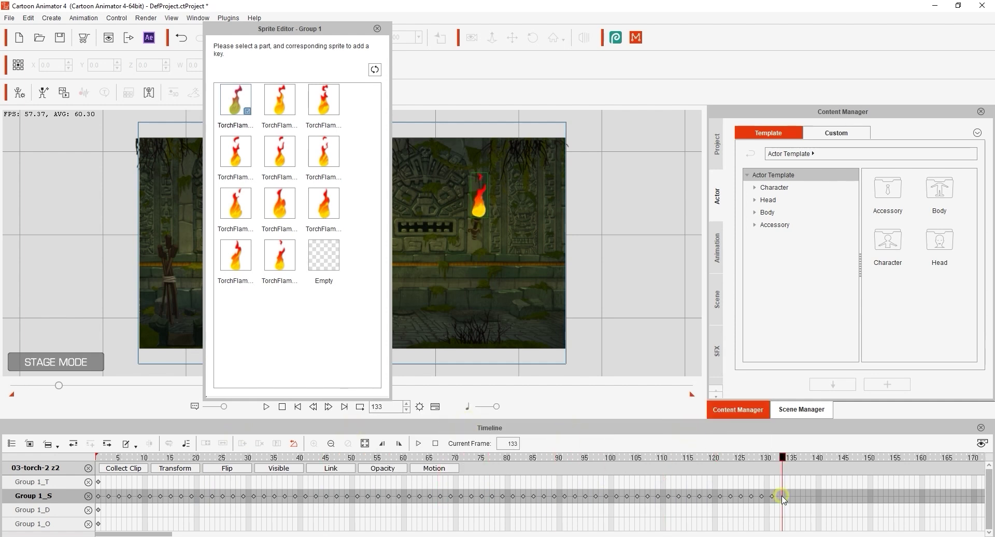
right_click(781, 496)
left_click(802, 430)
left_click(377, 29)
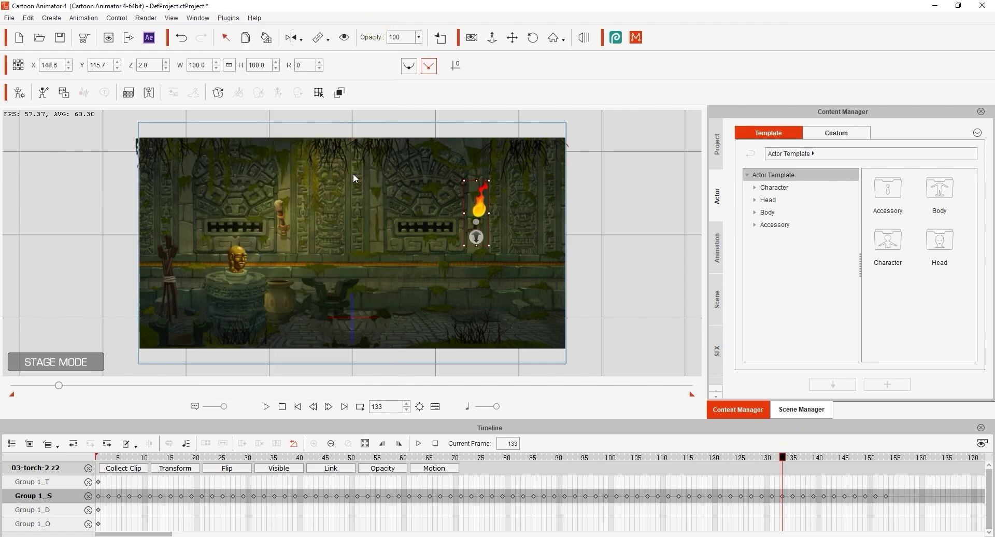
Play the torch flame animation from the first frame to check the loop, and stop playback
left_click_drag(248, 458, 98, 458)
left_click(266, 407)
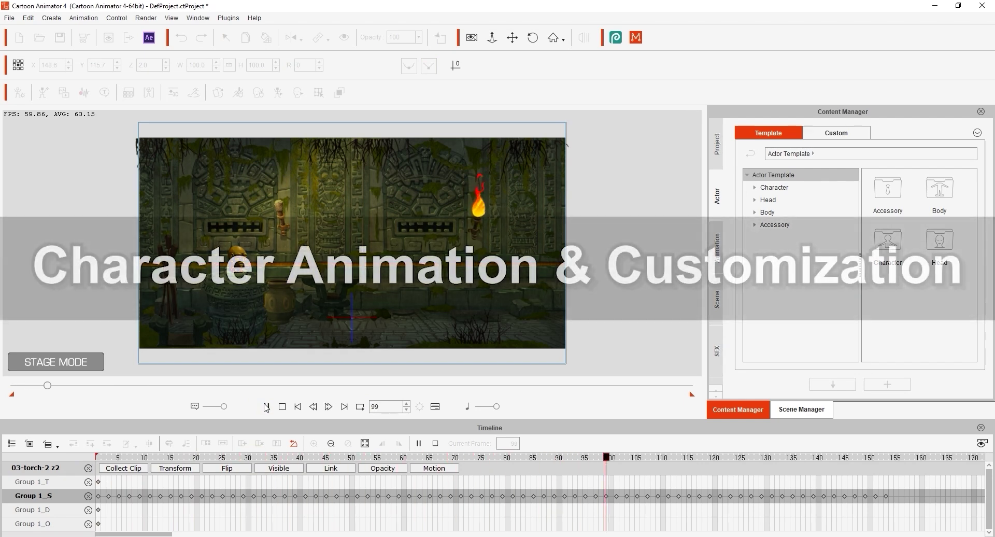
left_click(265, 407)
left_click(282, 407)
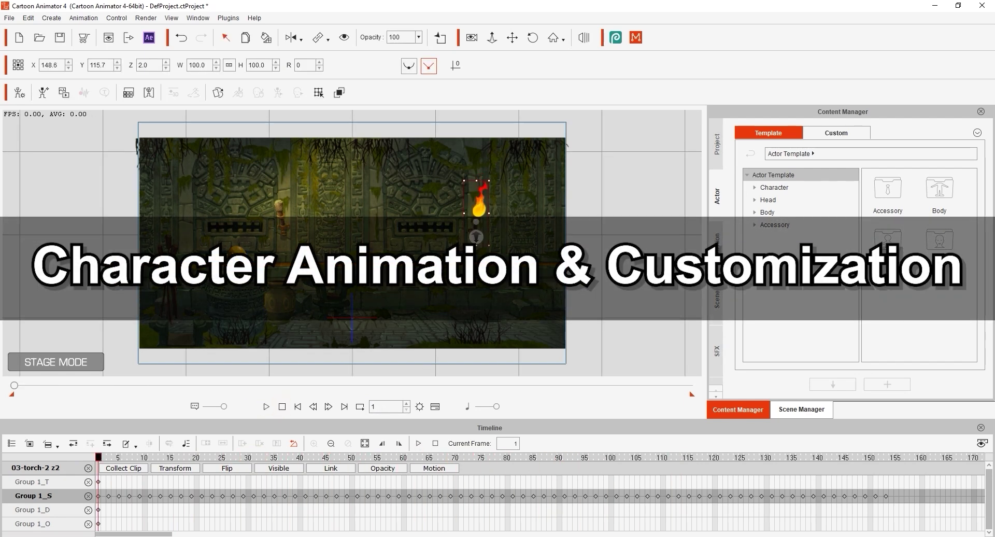
Add the 65 Apocalypse 1 character from the AllStars collection, scale it down to about 64, and place it below the lit torch
left_click(629, 269)
left_click(754, 187)
left_click(762, 250)
left_click(762, 264)
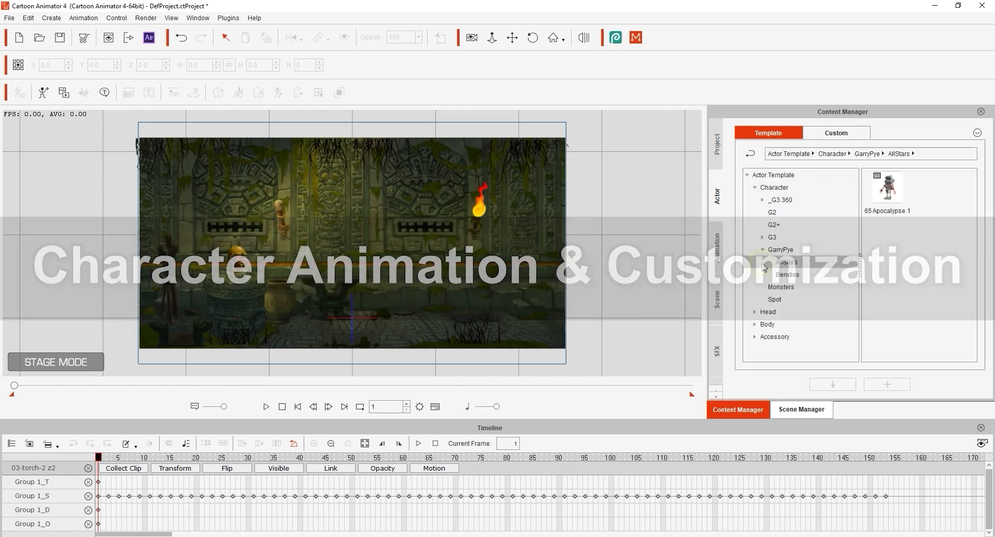
left_click(870, 206)
double_click(874, 205)
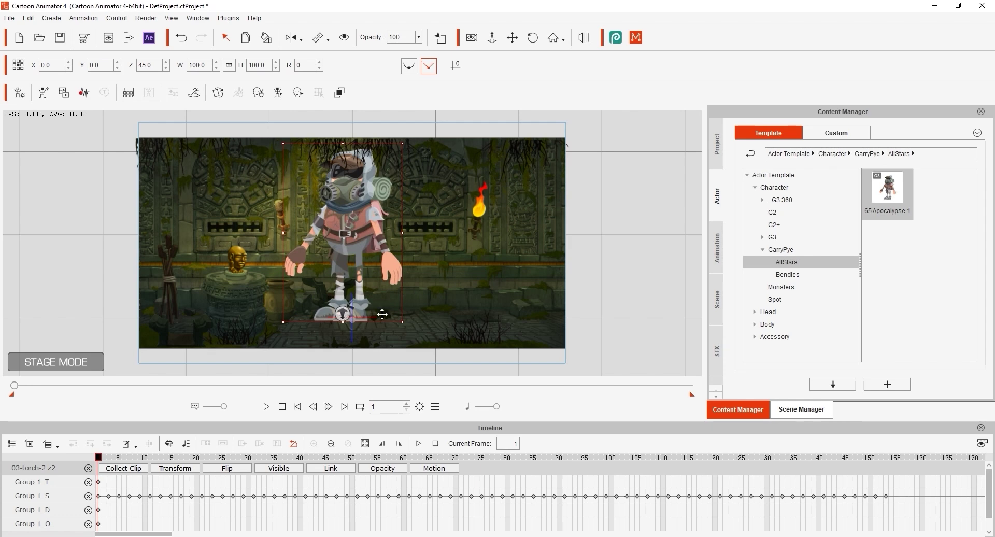
left_click_drag(397, 320, 380, 319)
left_click_drag(352, 273, 479, 283)
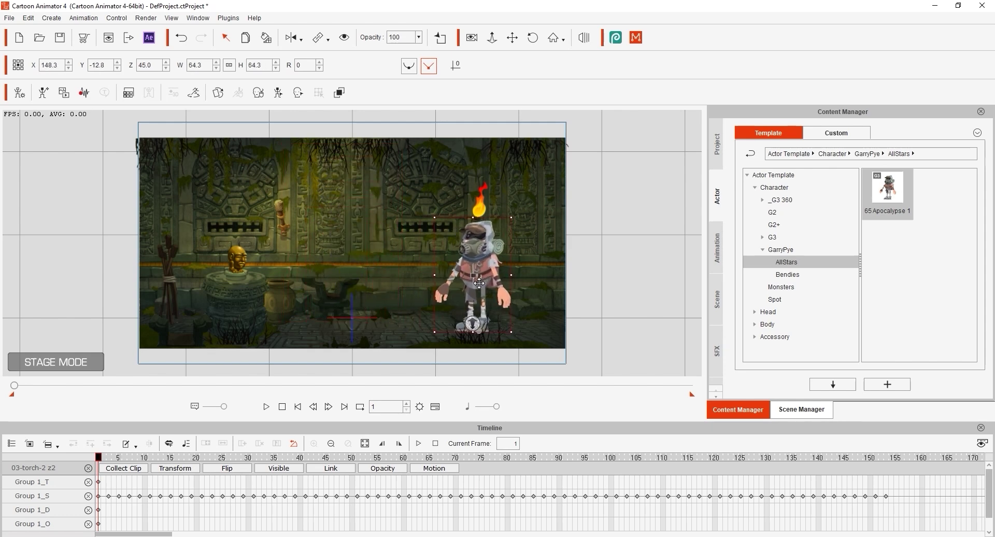
Apply the Jogging(1S) motion from G3 Human Motions-Social Emoticons to the Apocalypse 1 character
left_click(717, 254)
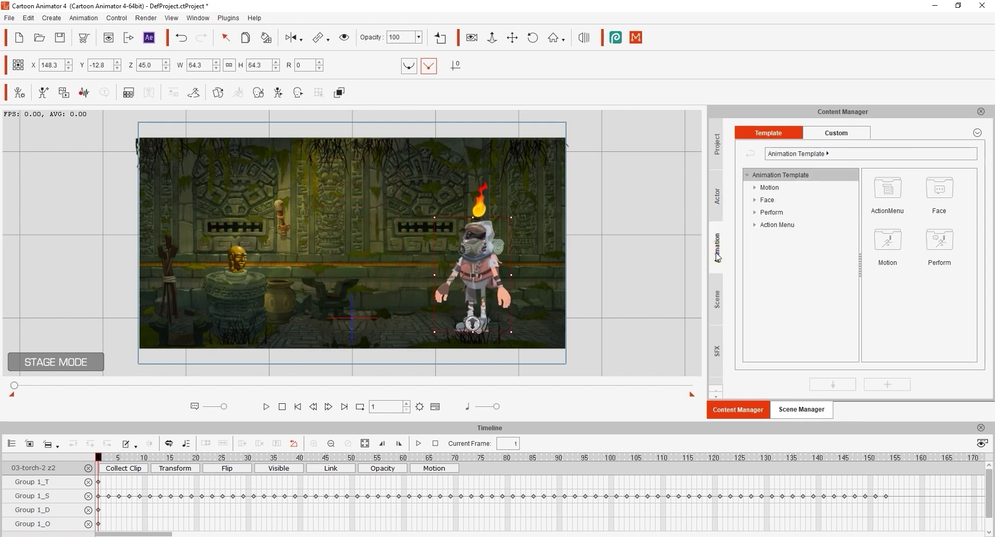
left_click(755, 187)
left_click(763, 311)
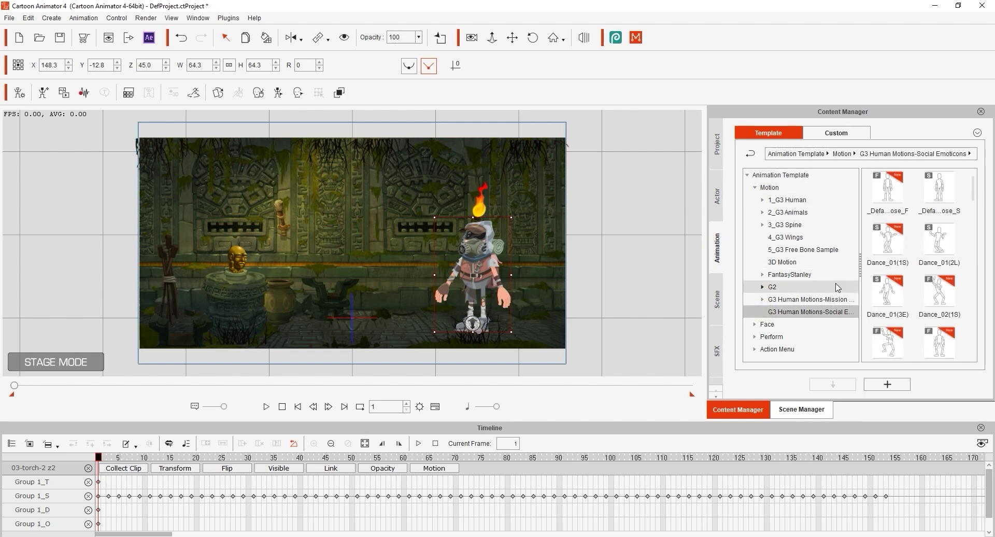
scroll(933, 248, "down", 5)
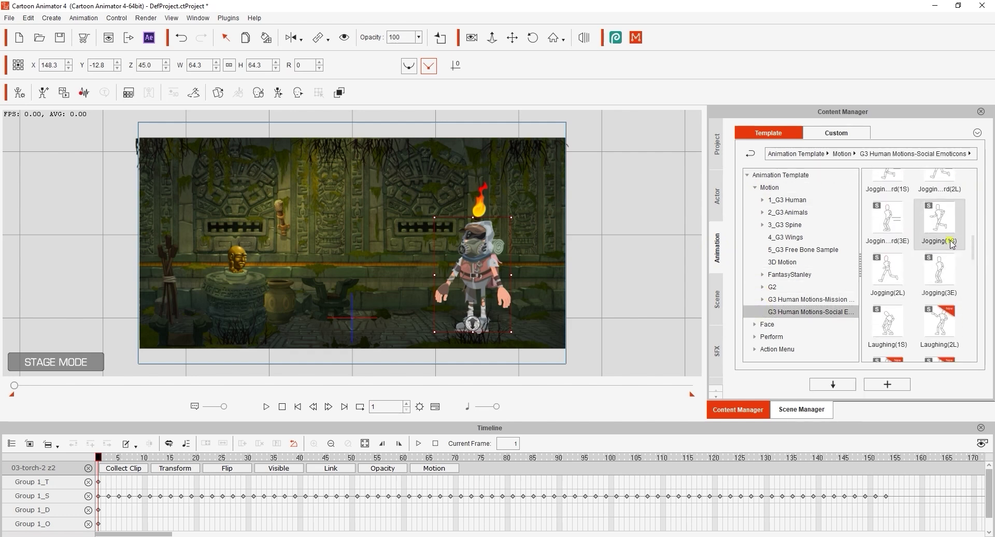
double_click(951, 244)
left_click(434, 468)
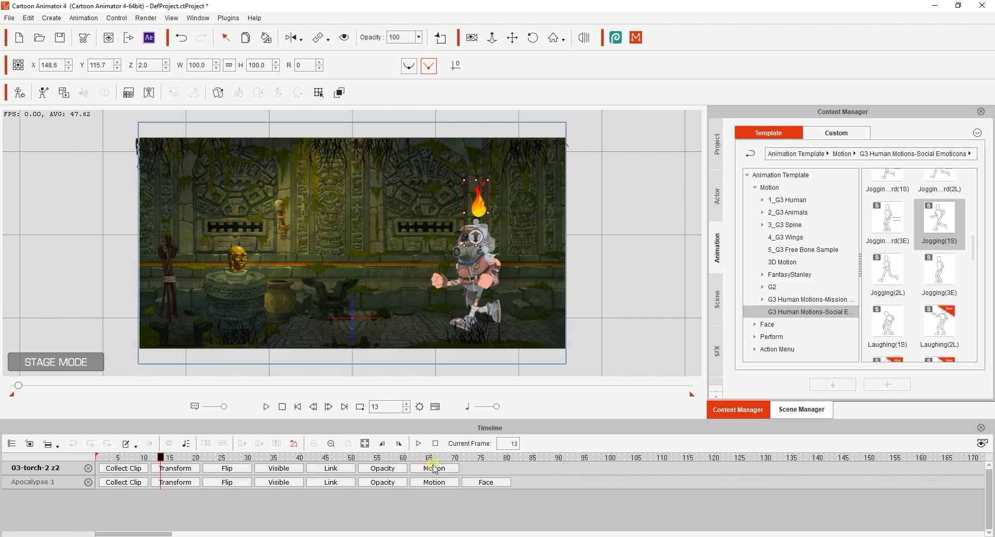
Append three Jogging(2L) clips and one Jogging Forward(3E) clip after the Jogging(1S) clip on the Apocalypse 1 motion track
left_click(434, 482)
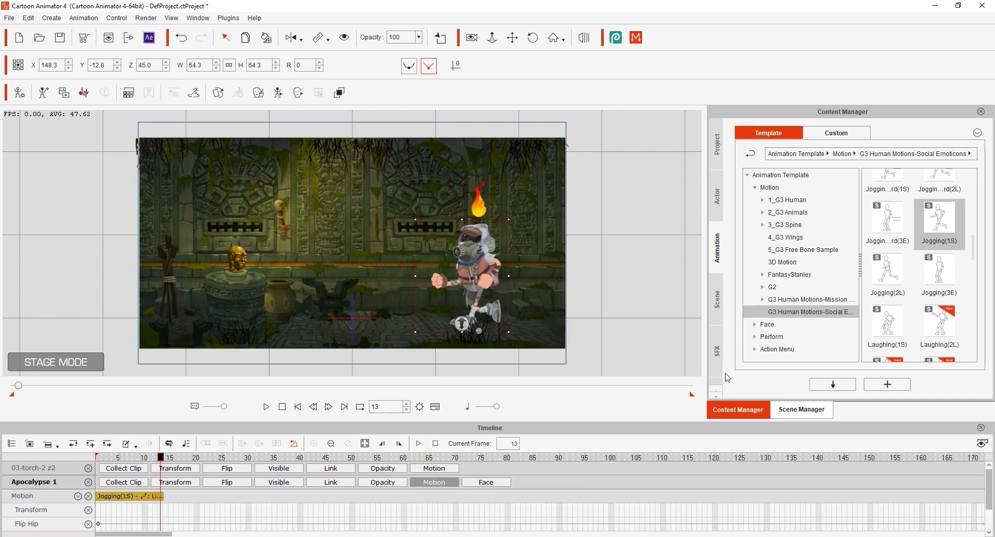
double_click(882, 268)
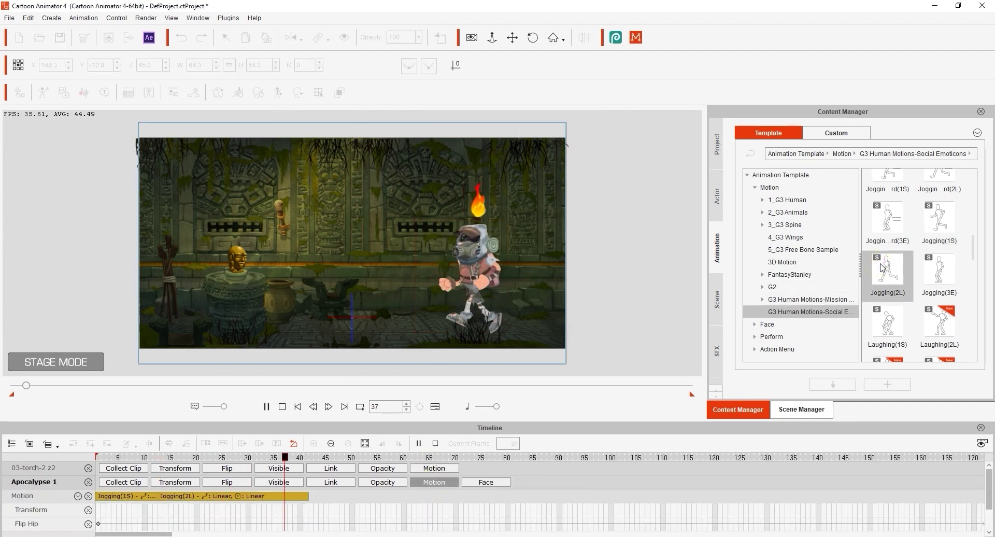
double_click(883, 267)
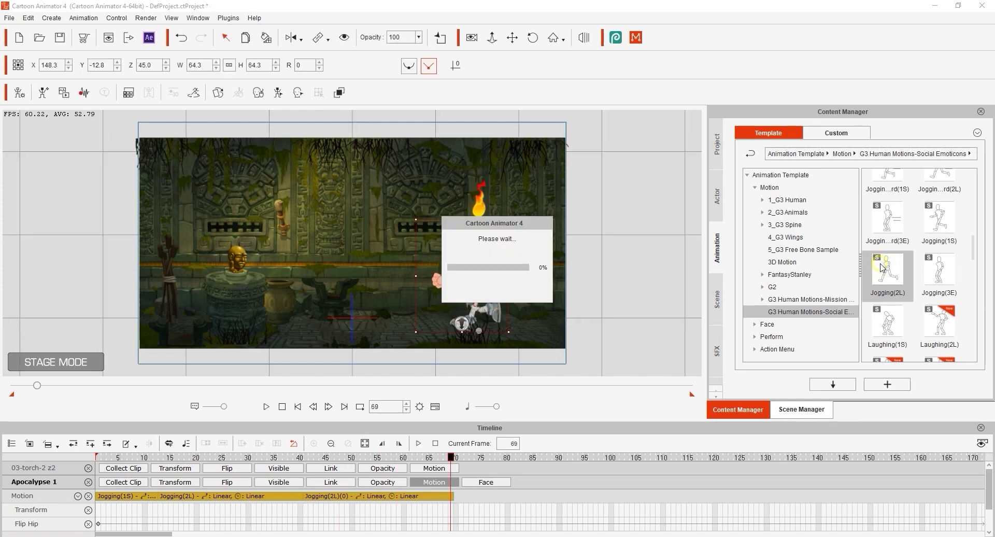
double_click(892, 235)
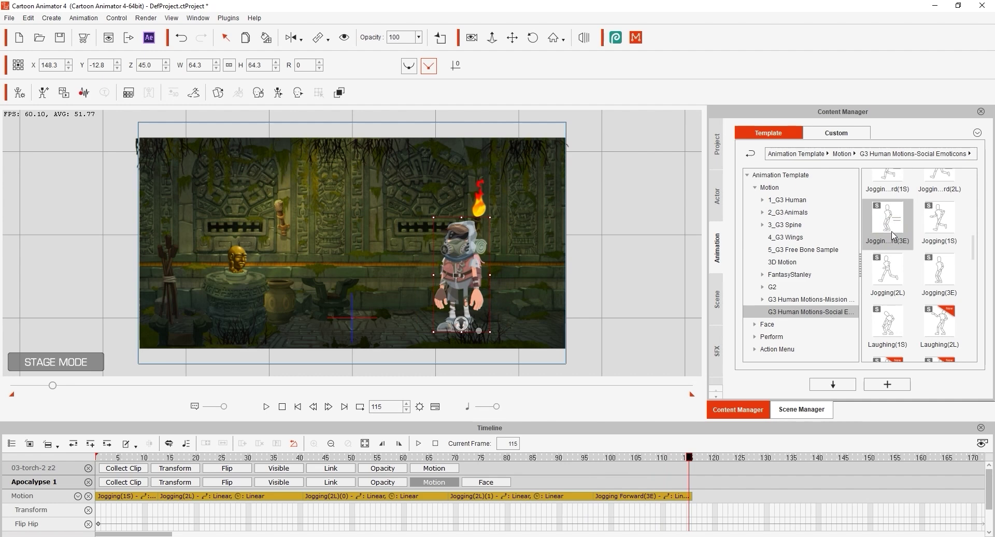
Set the end of the playback range to frame 115, play the character animation, and stop playback
left_click(399, 443)
left_click(265, 406)
left_click(283, 407)
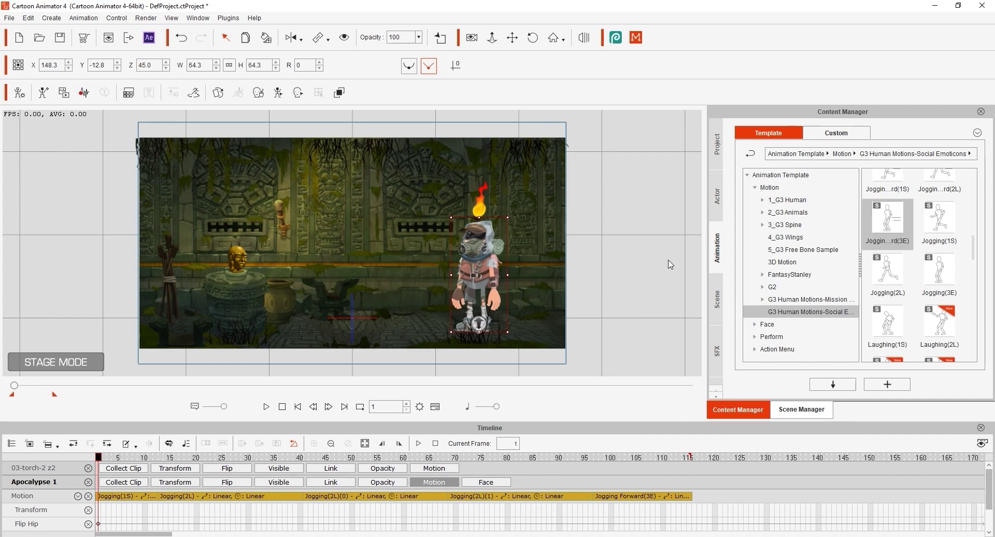
Save the unlit wall torch to the custom prop library under the name torch
left_click(650, 242)
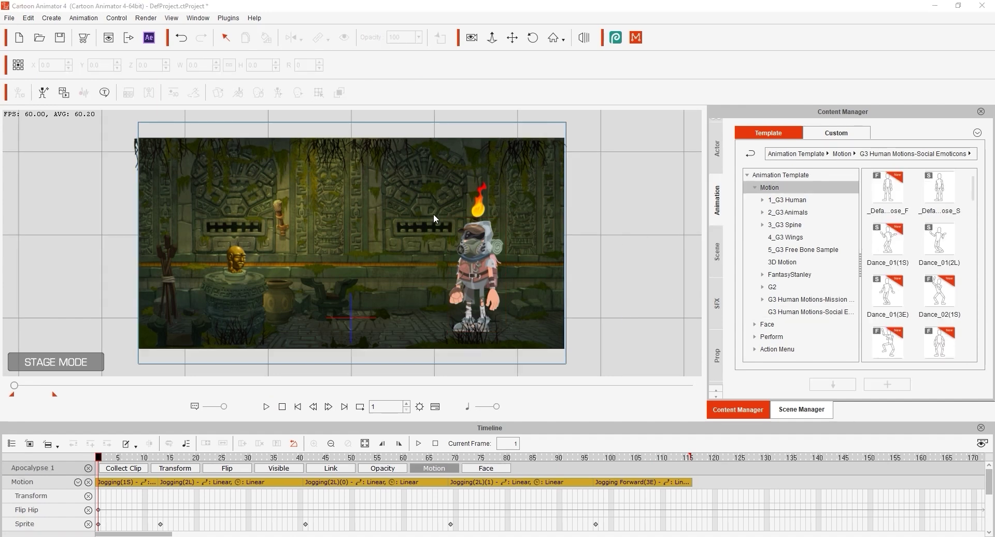
left_click(280, 204)
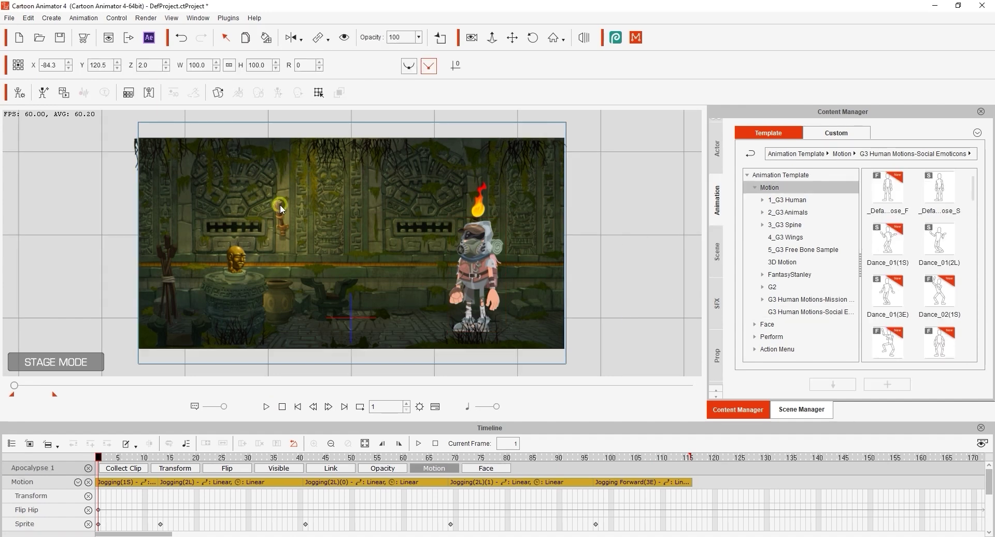
left_click(715, 346)
left_click(866, 138)
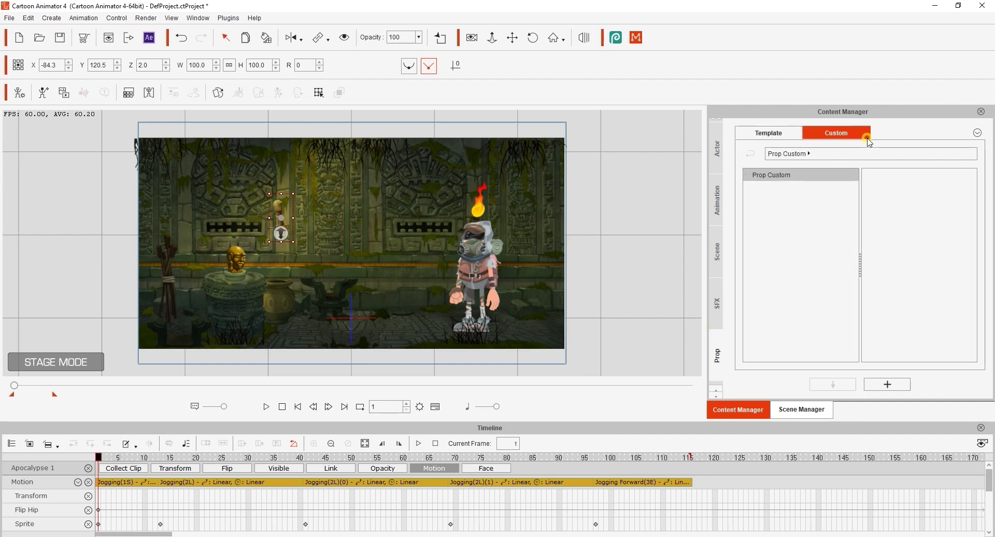
left_click(902, 388)
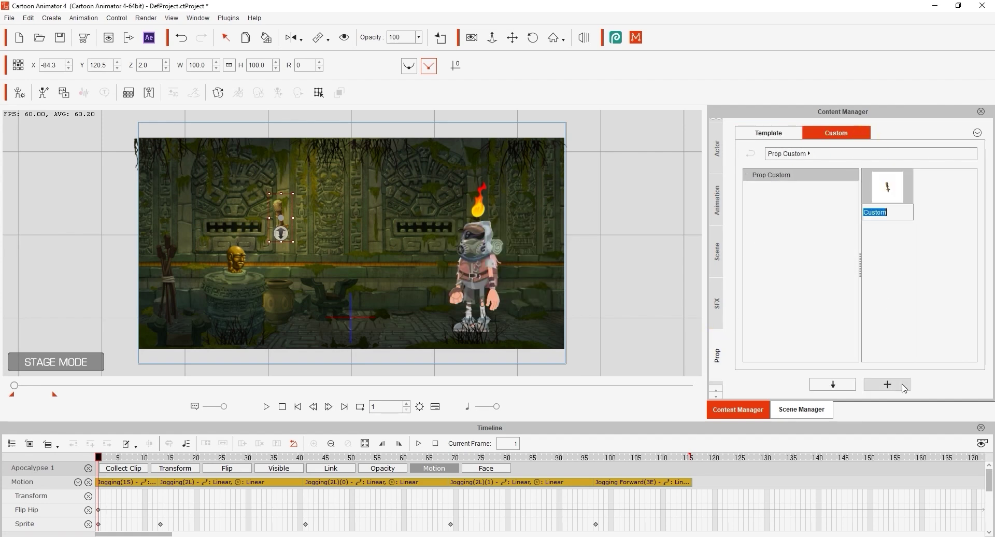
type("torch")
key("Return")
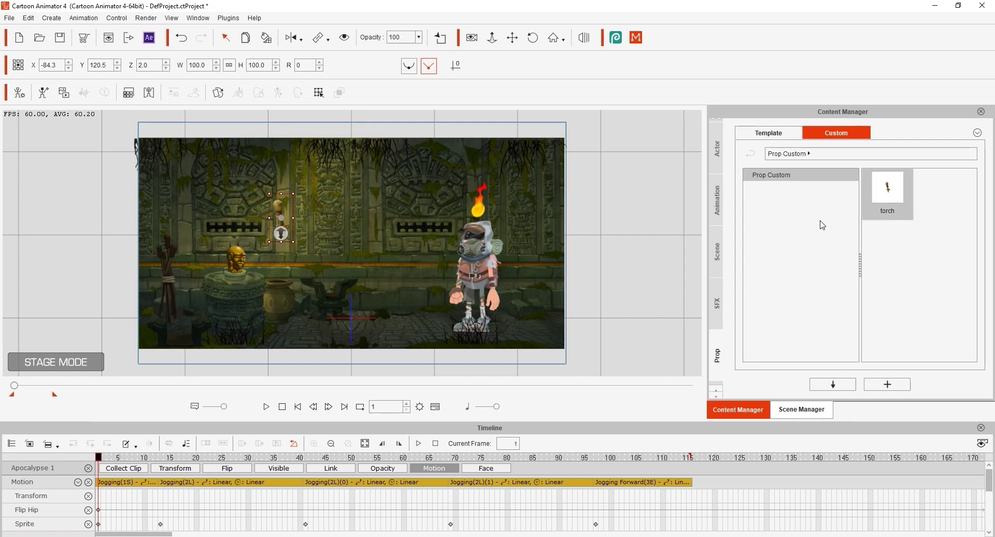
Open Apocalypse 1 in Composer mode and attach the custom torch prop to the character's right hand, rotated to 310
left_click(478, 266)
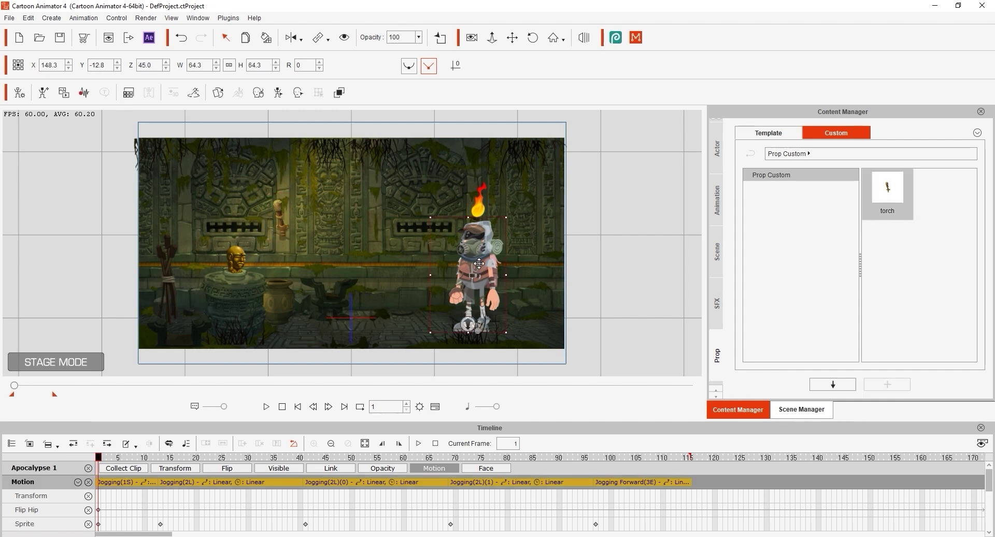
left_click(19, 93)
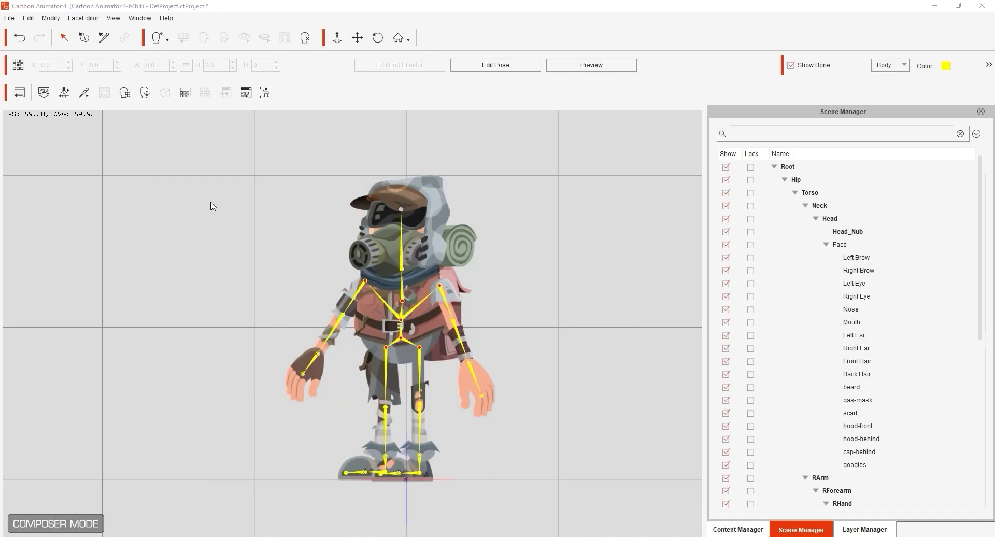
left_click(739, 531)
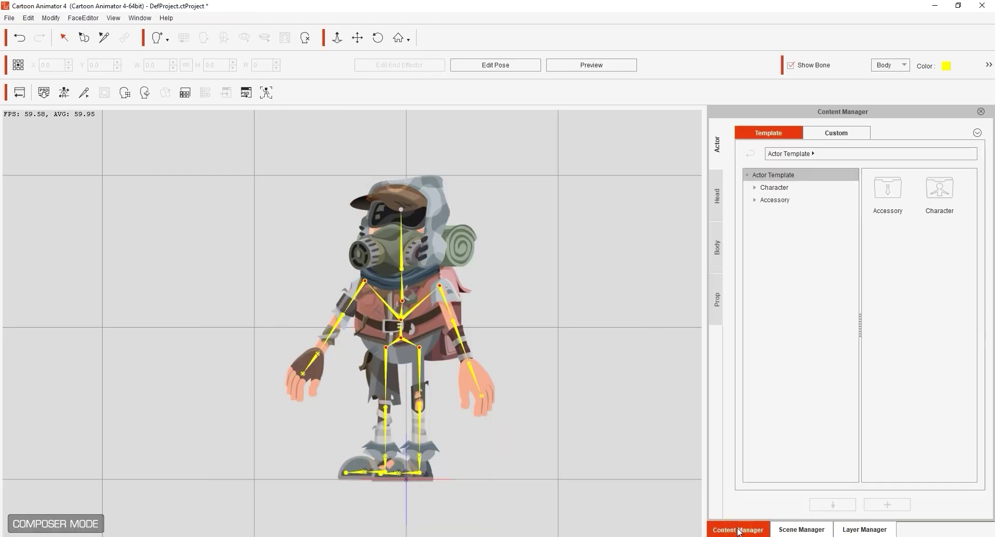
left_click(719, 311)
left_click(854, 132)
left_click_drag(887, 189, 322, 357)
left_click_drag(340, 397, 362, 379)
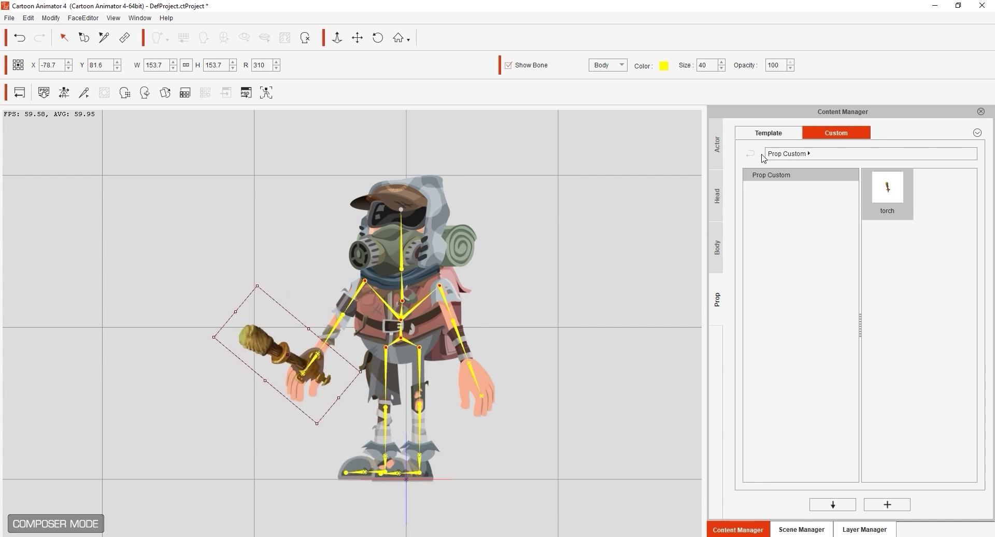
Add the DexEfx torch flame prop from the prop templates, scale it down to 74.5, and place it on the hand-held torch's head
left_click(782, 132)
left_click_drag(974, 211, 974, 431)
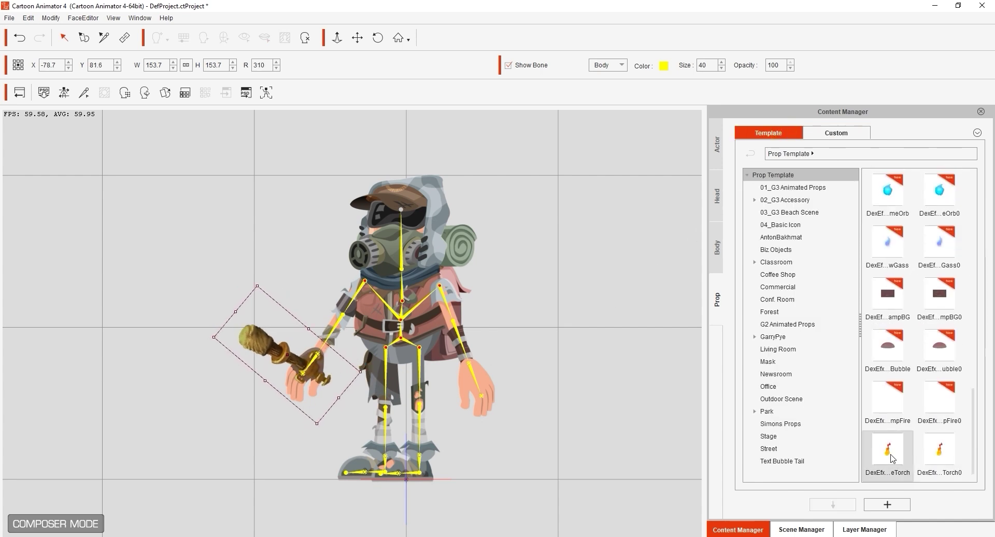
left_click_drag(887, 450, 259, 343)
left_click_drag(314, 395, 258, 311)
left_click_drag(297, 196, 289, 214)
left_click_drag(246, 291, 246, 314)
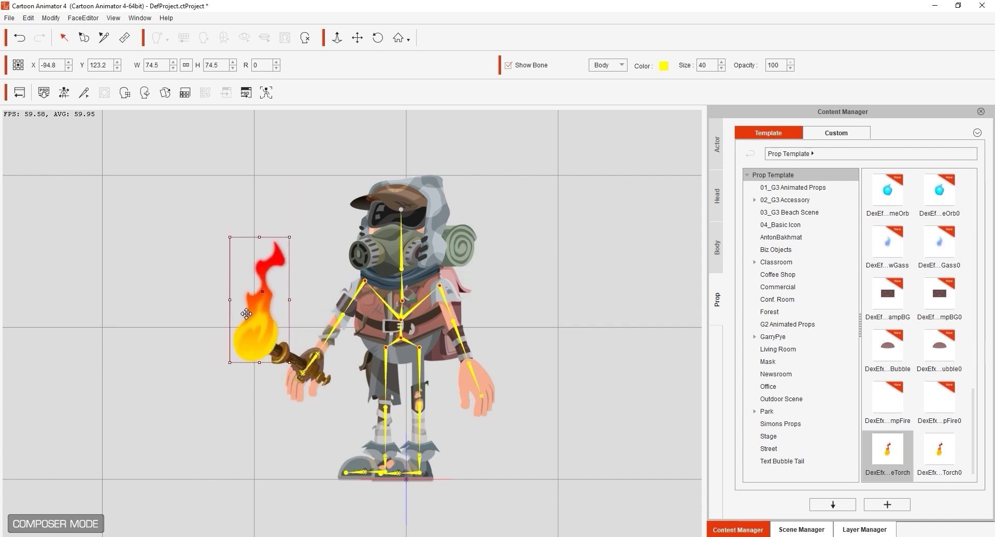
Hide the bones, move the Group 1 flame and 02-torch-1 layers below Right Hand Group, and return to the stage
left_click(535, 277)
left_click(790, 66)
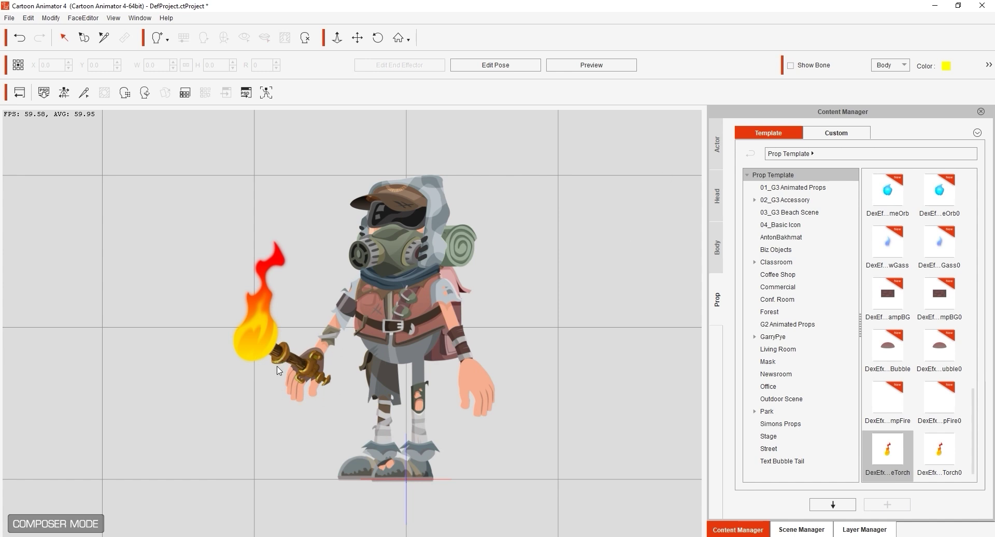
left_click(864, 529)
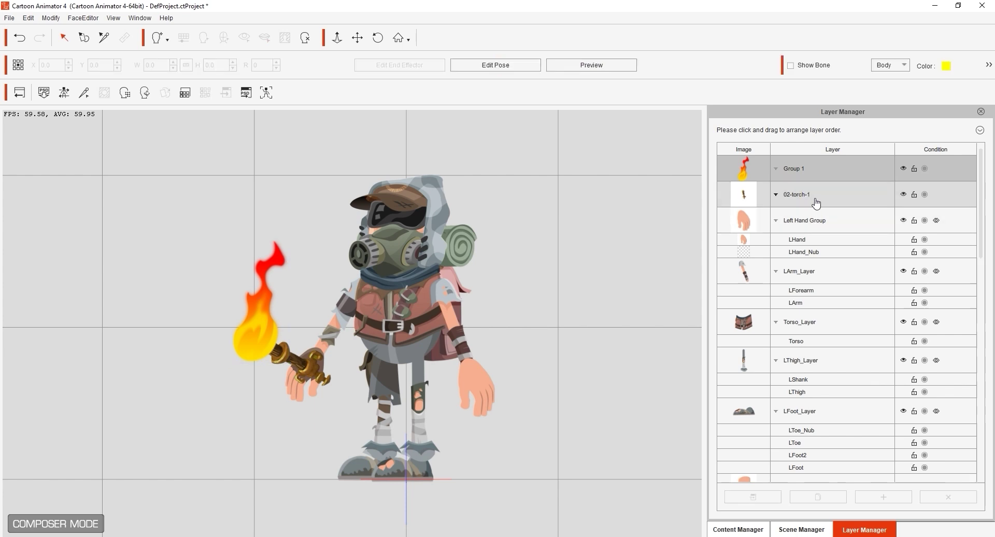
left_click_drag(813, 201, 777, 456)
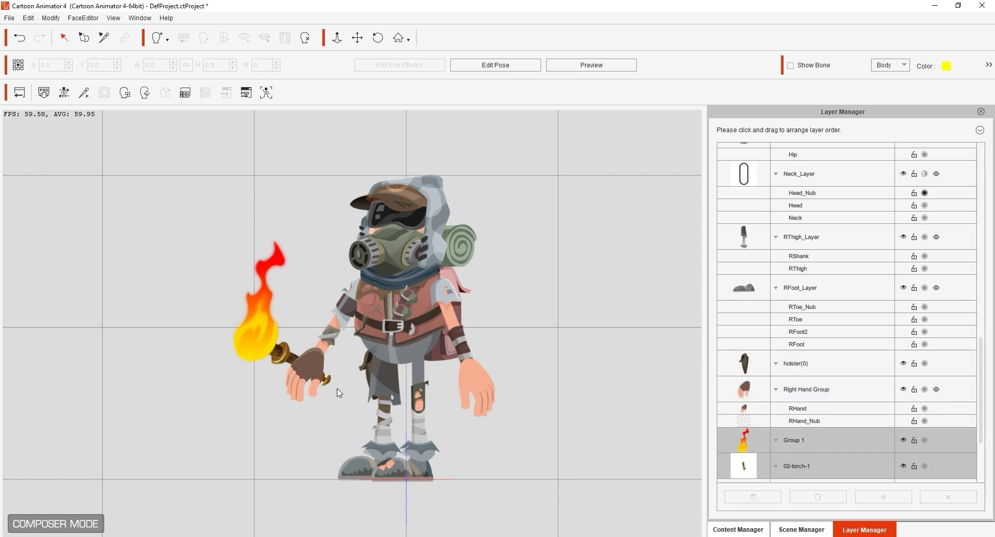
left_click(24, 92)
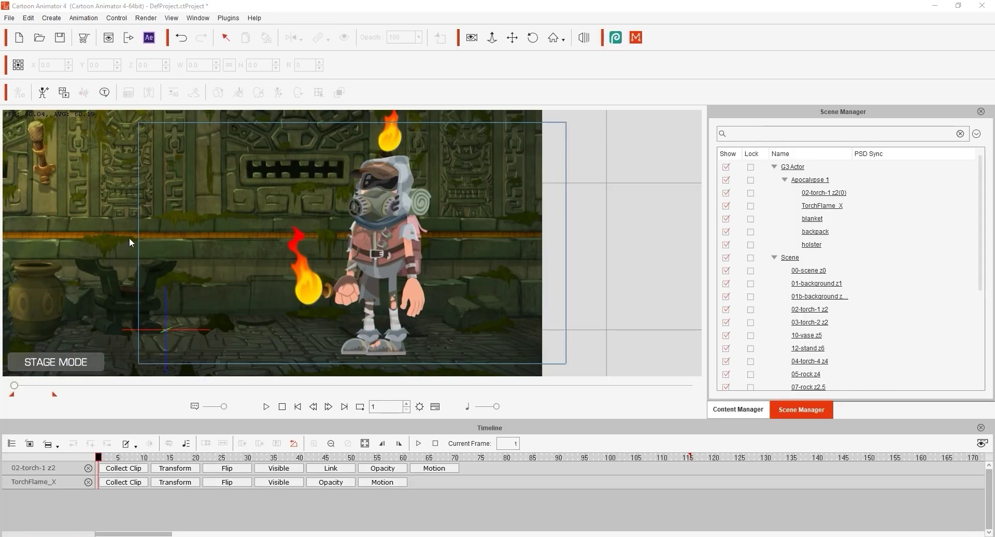
Play the scene to check the character jogging with the torch in hand, and stop playback
left_click(265, 406)
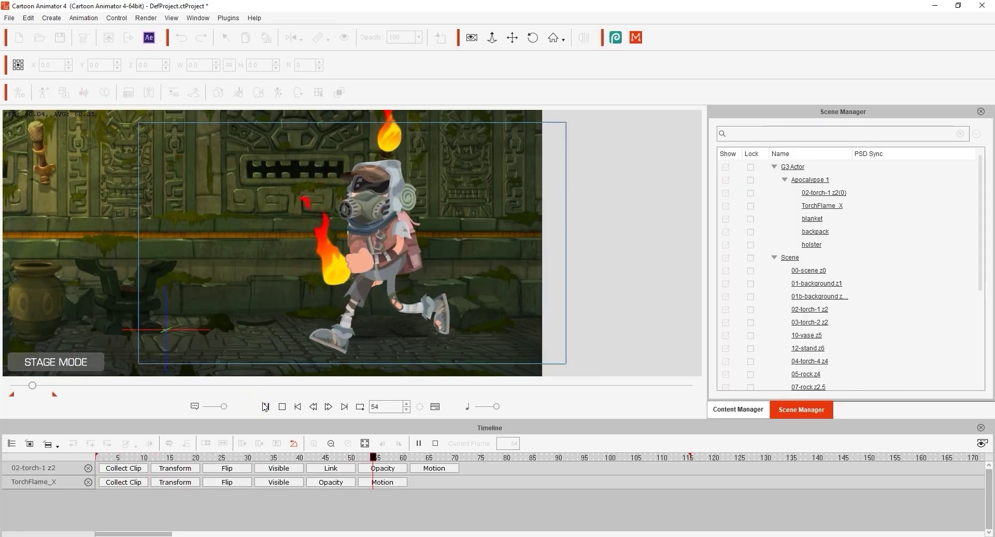
left_click(265, 406)
left_click(282, 406)
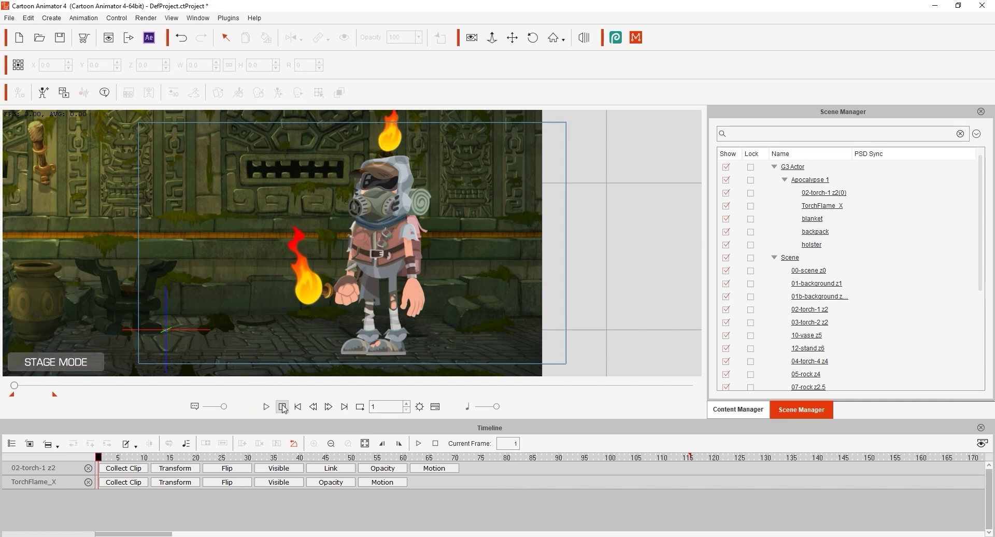
Open the hand-held torch flame in the Sprite Editor and copy its Group 1_S keyframes from frames 1 to 21
left_click(308, 290)
left_click(216, 93)
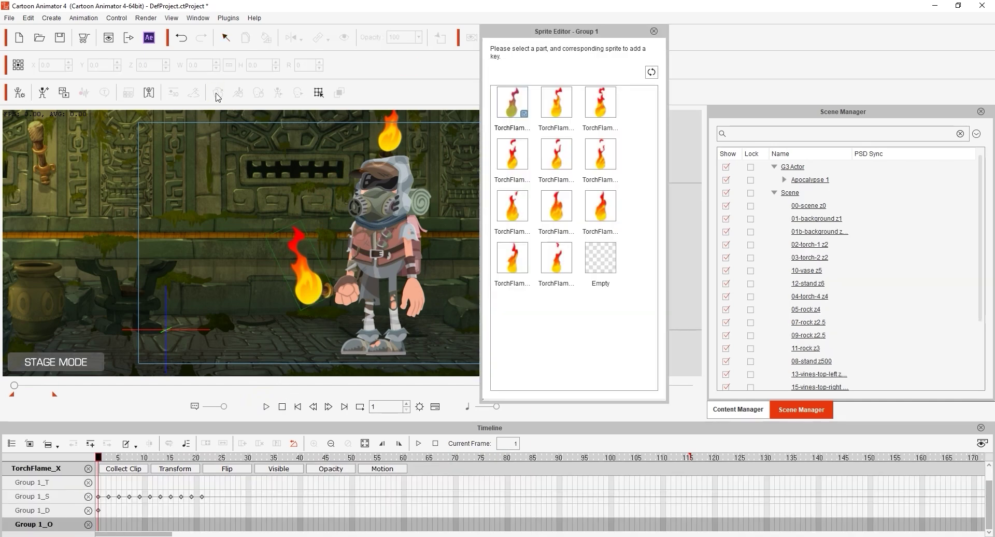
left_click_drag(212, 496, 97, 497)
right_click(201, 498)
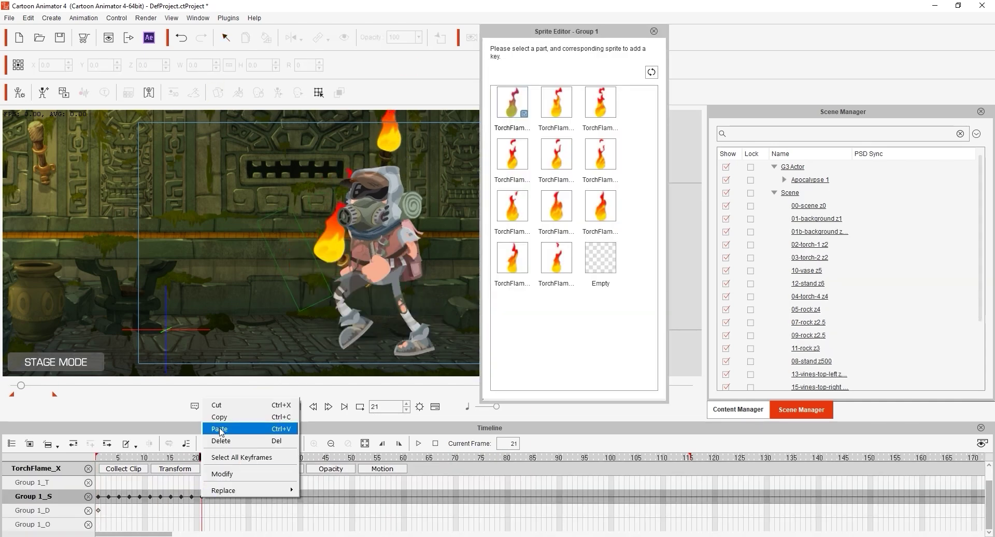
left_click(216, 419)
Paste the copied flame keyframes along the Group 1_S track every 22 frames, from frame 23 to 111
right_click(211, 499)
left_click(222, 429)
right_click(325, 498)
left_click(334, 431)
right_click(440, 498)
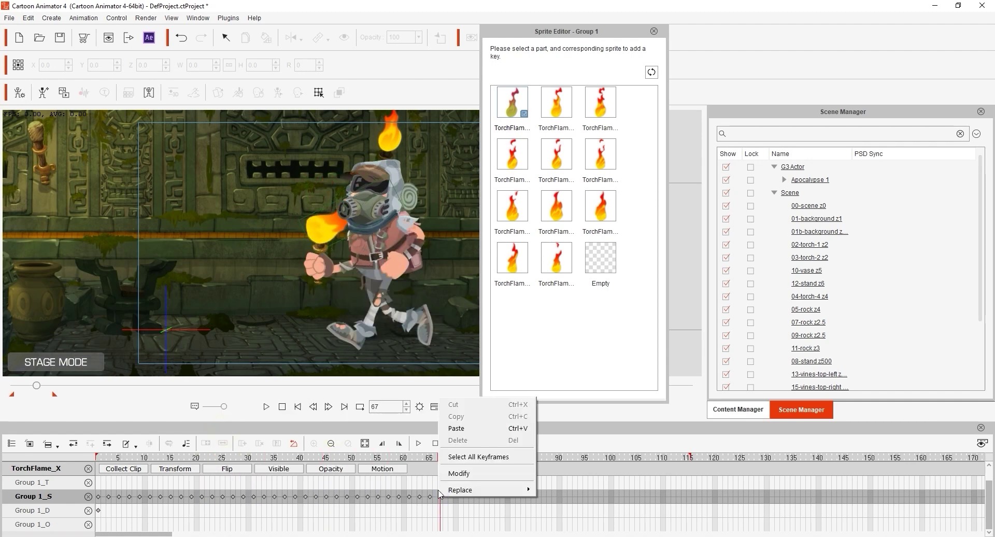
left_click(452, 430)
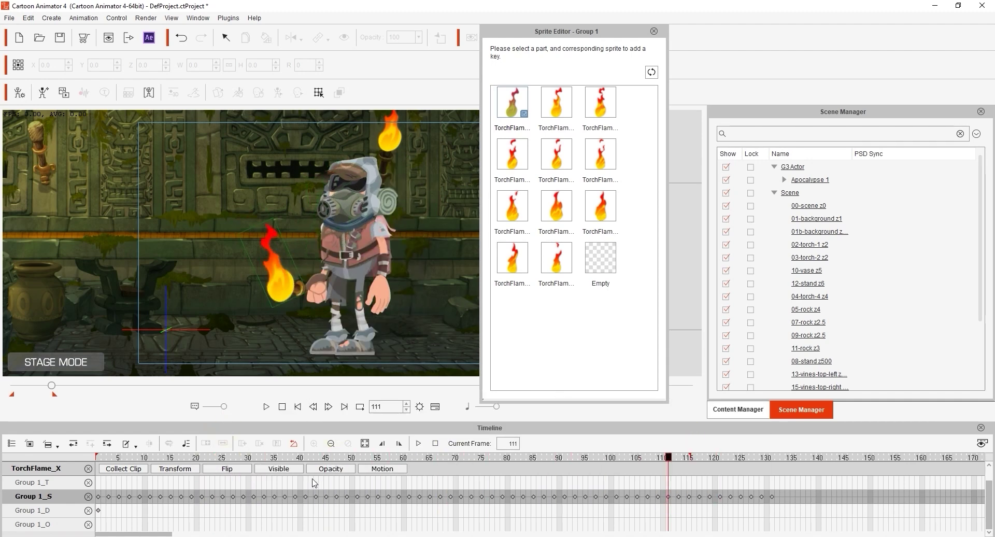
Play the animation to check the hand-held flame's loop, stop playback, and close the Sprite Editor
left_click(266, 407)
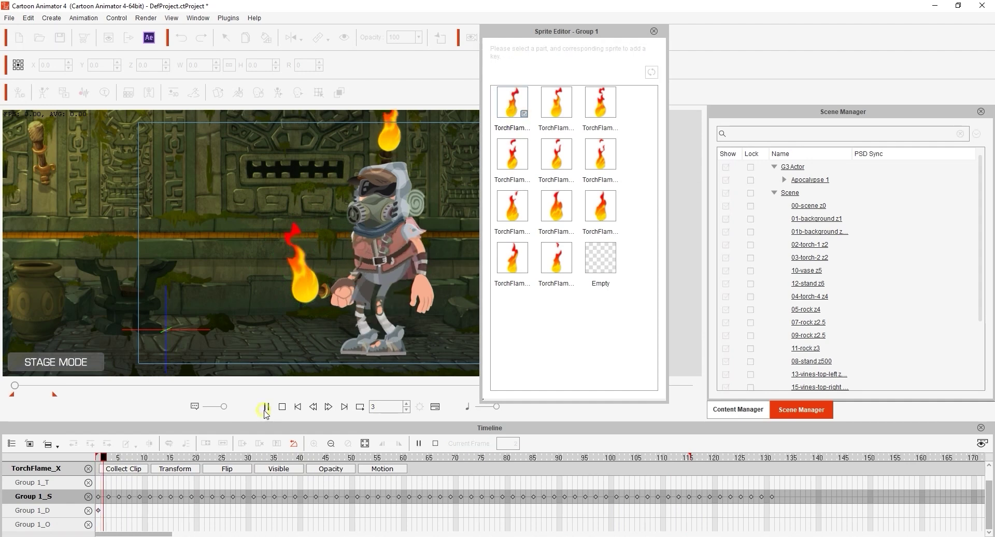
left_click(282, 407)
left_click(654, 31)
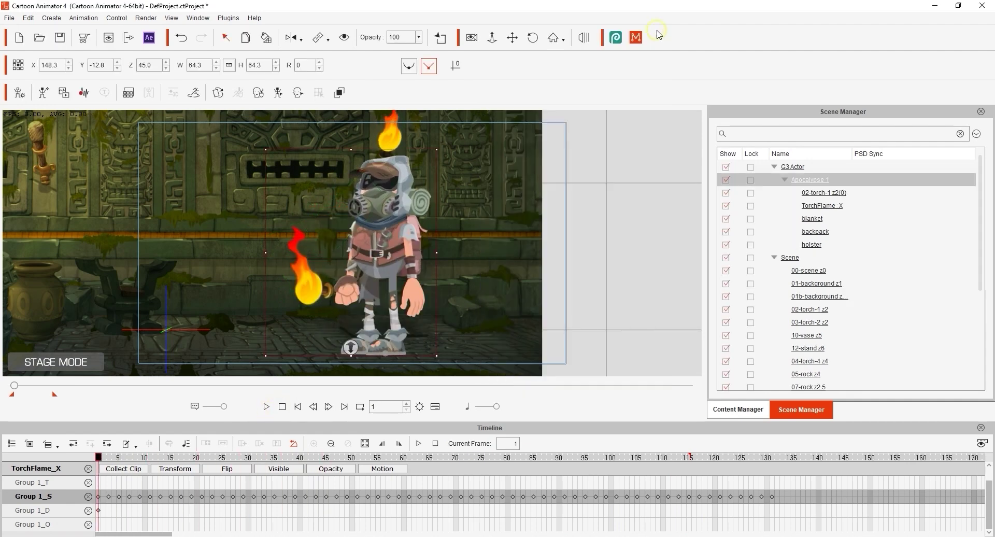
Reposition and rotate TorchFlame_X to follow the torch head at successive frames up to frame 40, and play the result
left_click(302, 279)
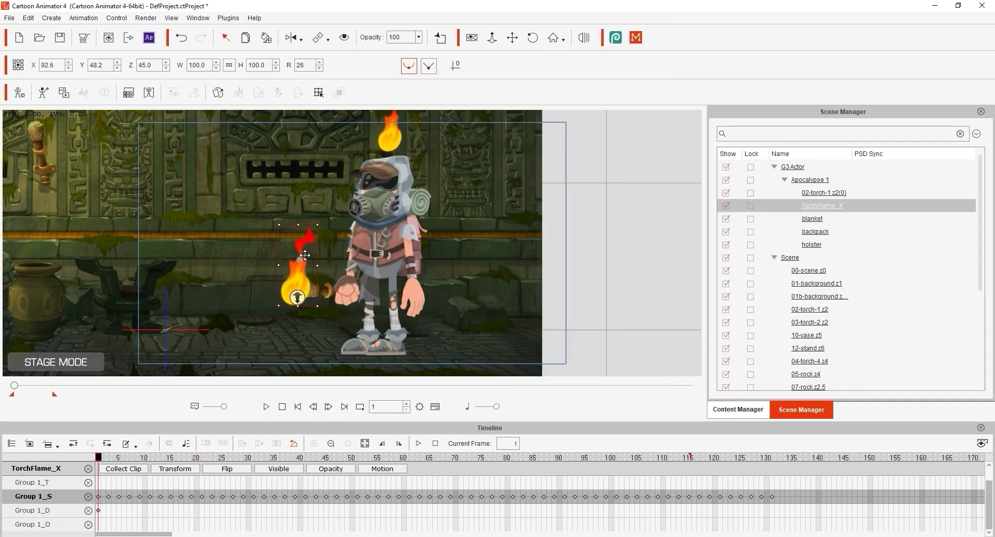
left_click_drag(99, 457, 160, 457)
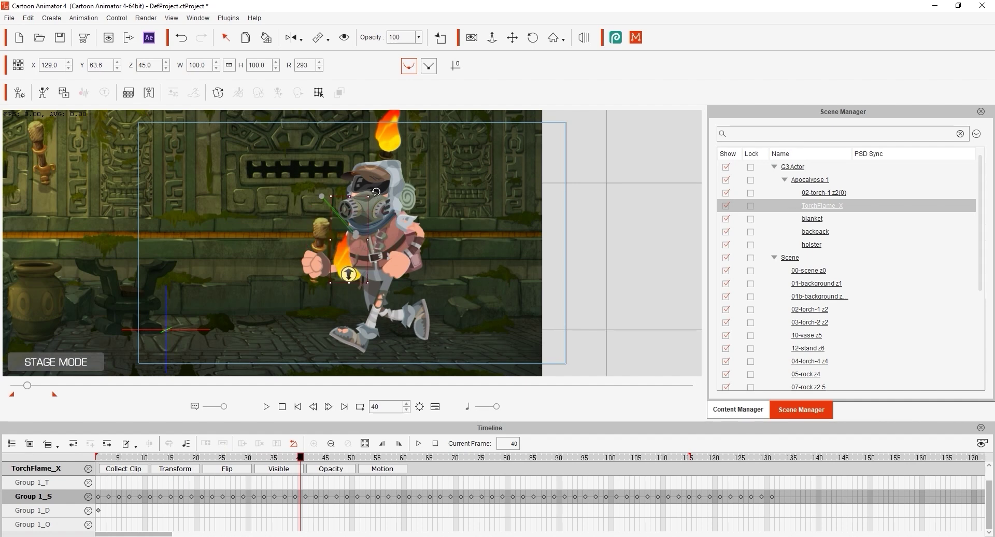
left_click(266, 407)
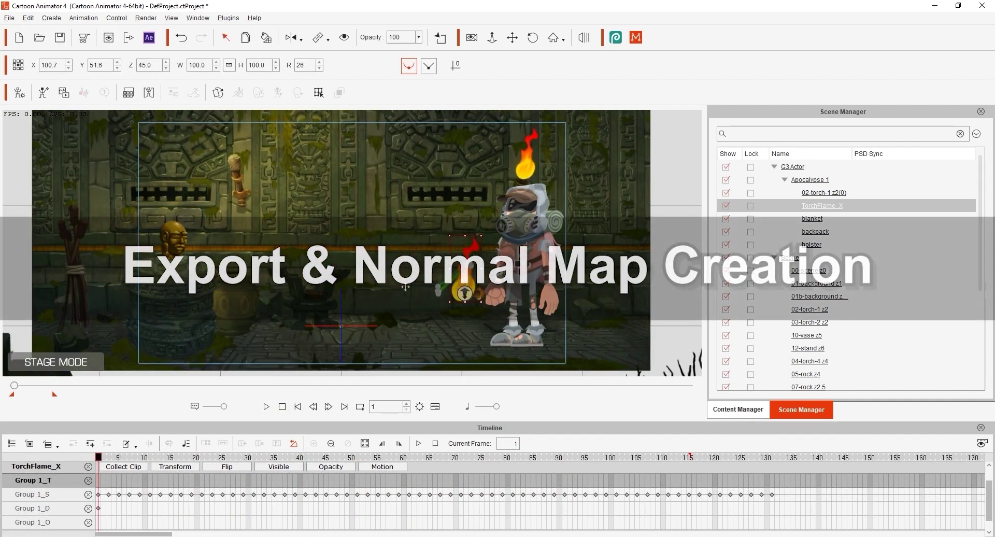
Export the scene as a PNG sequence into separate files fitted to object size, frames 1 to 115, to the templerun folder
scroll(405, 286, "down", 5)
left_click(616, 242)
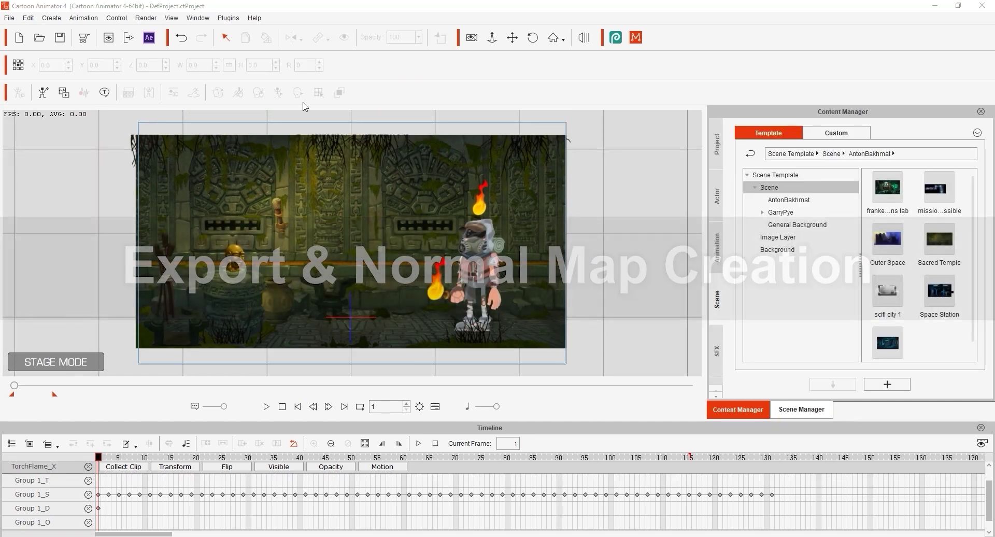
left_click(129, 38)
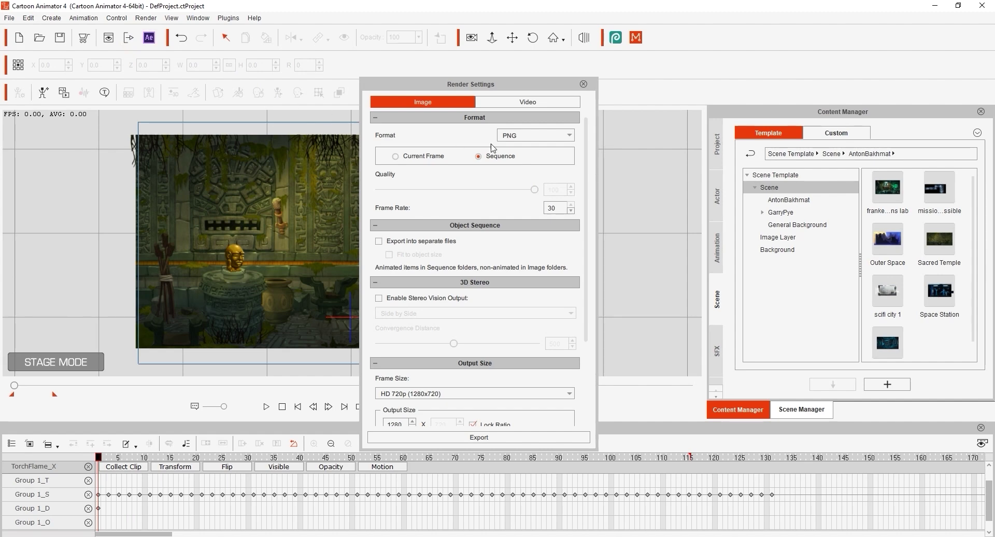
left_click(378, 241)
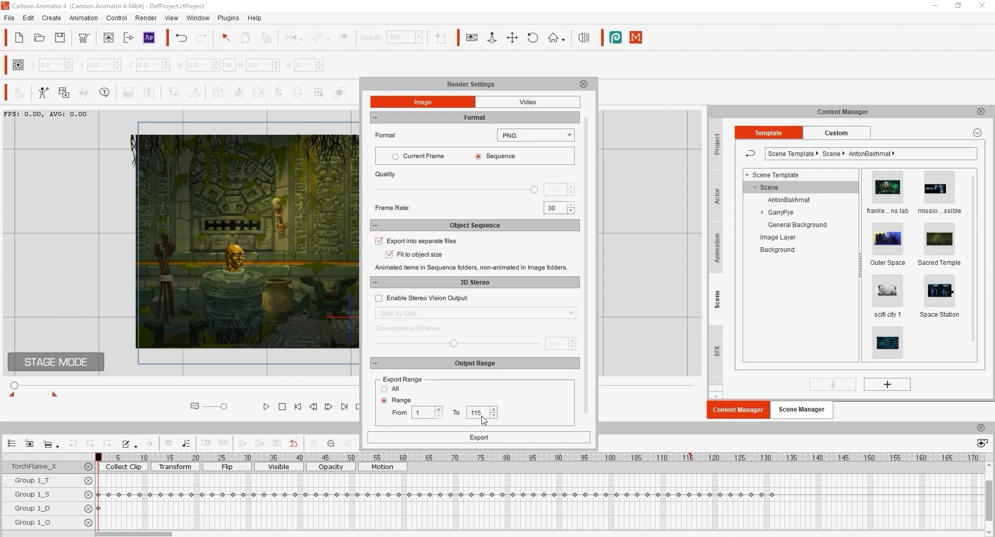
left_click(482, 439)
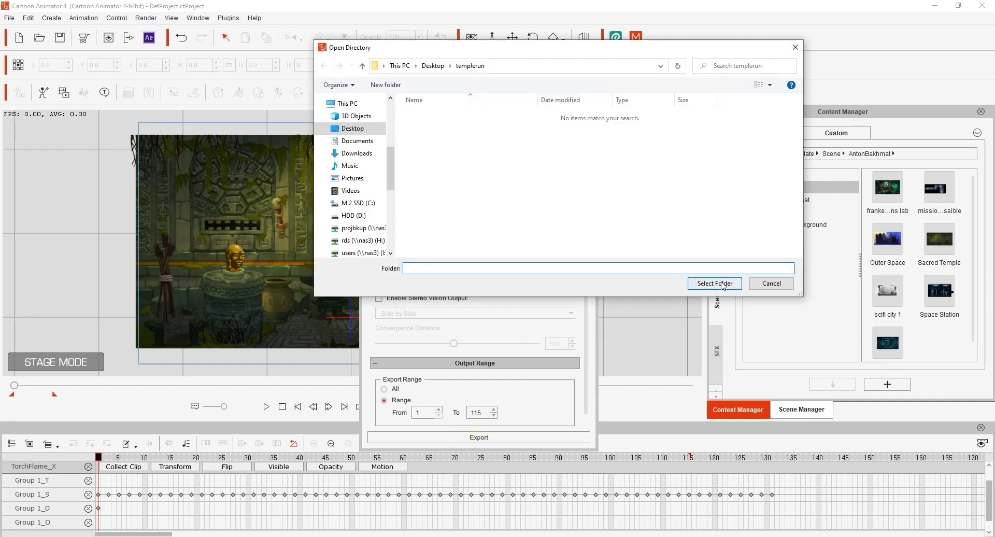
left_click(715, 284)
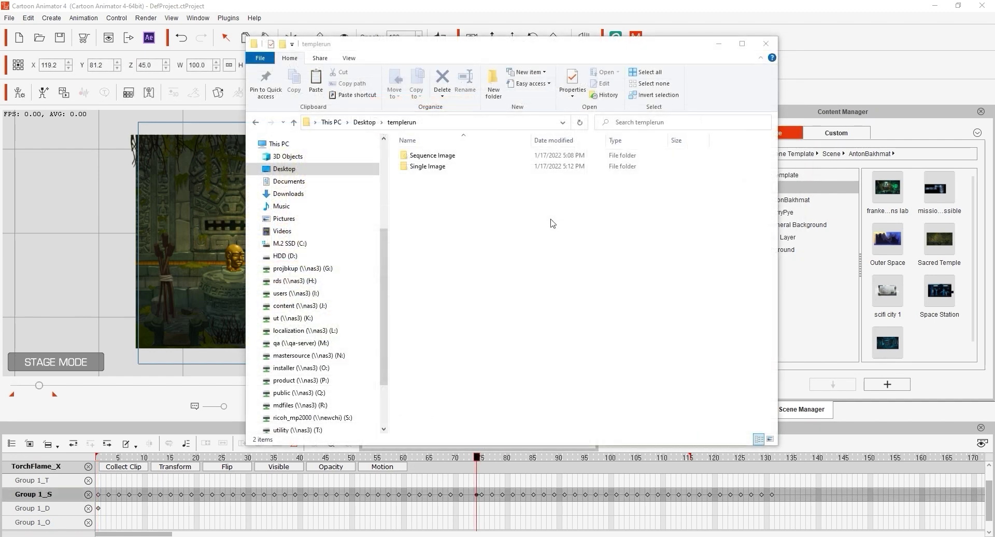
Examine the exported files in the templerun folder: the torch and Apocalypse1 image sequences and the single images
left_click(552, 156)
left_click(547, 168)
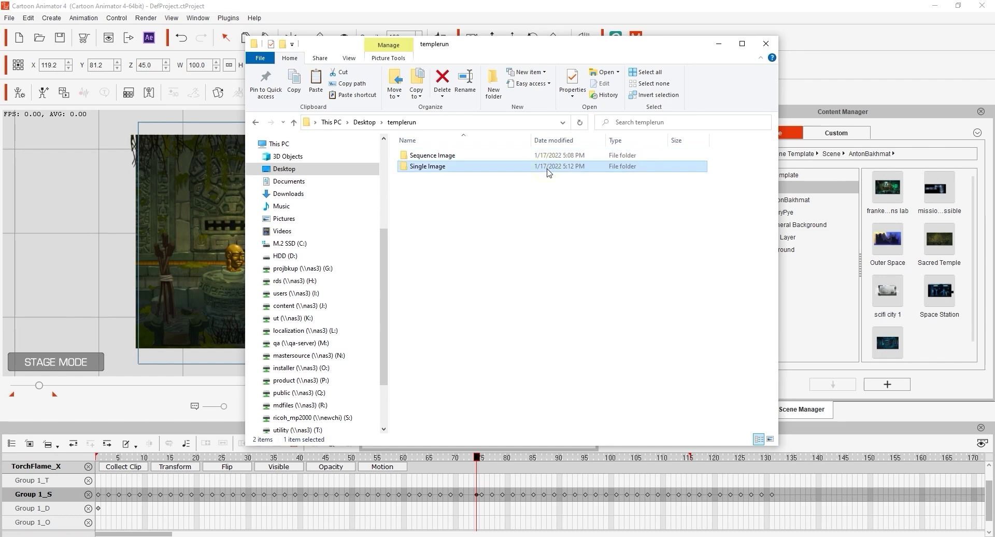
double_click(509, 159)
double_click(510, 160)
scroll(510, 159, "down", 5)
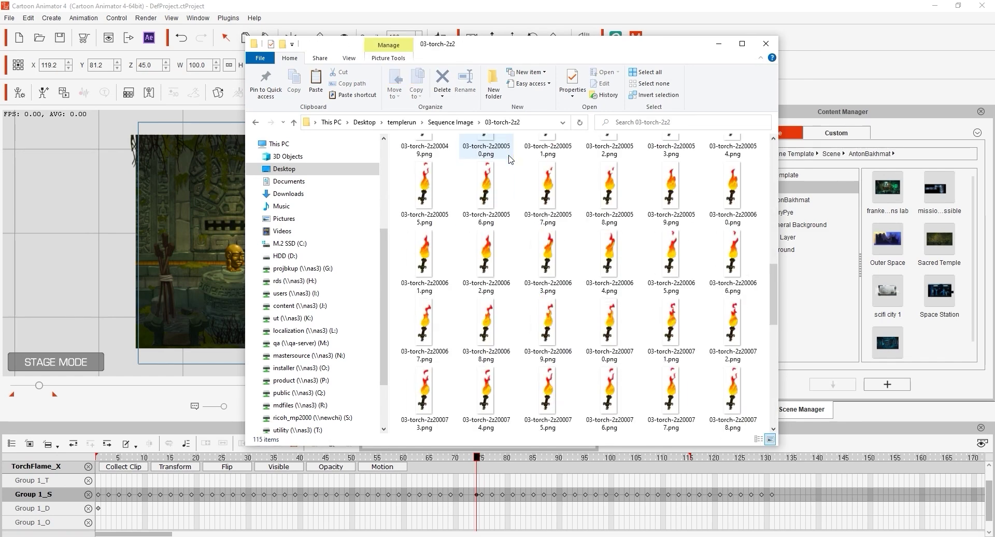
left_click(294, 123)
double_click(430, 171)
scroll(430, 207, "down", 5)
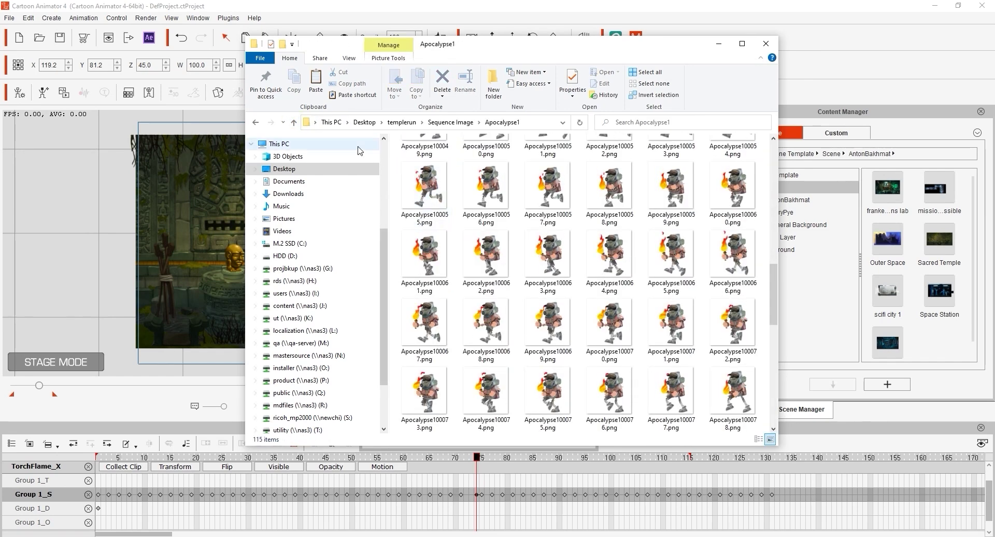
left_click(294, 123)
left_click(294, 122)
double_click(482, 177)
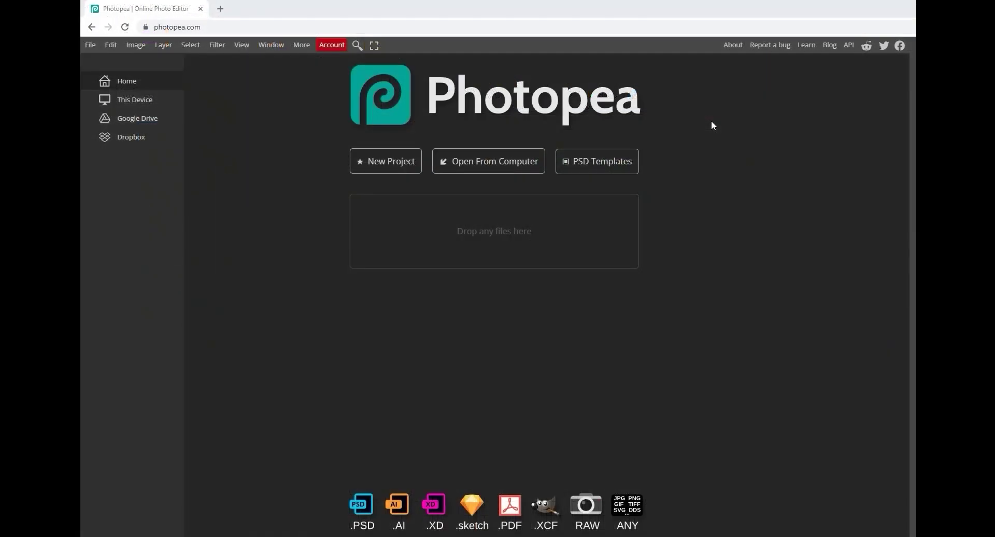
Switch to Photopea and open background.png from the Single Image folder
left_click(505, 165)
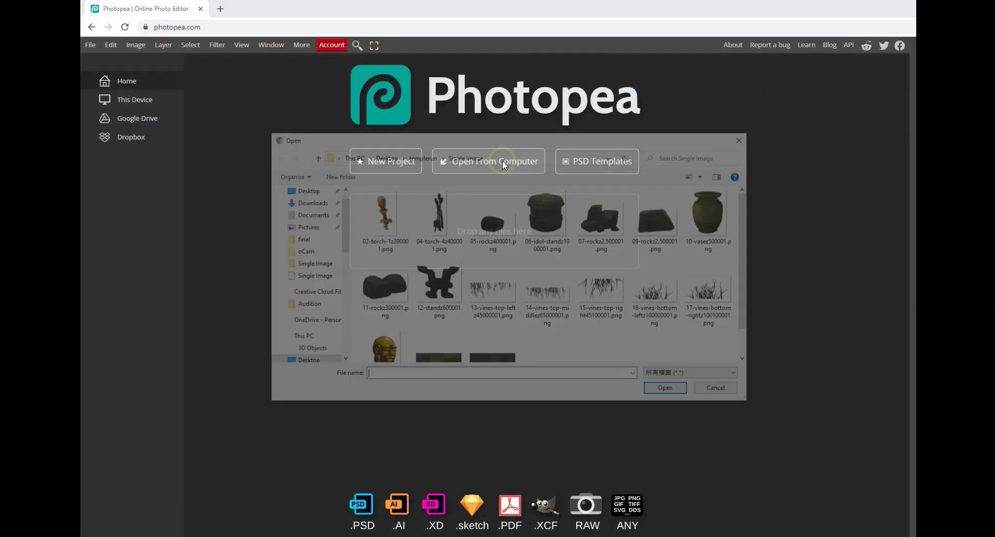
scroll(451, 290, "down", 1)
left_click(451, 337)
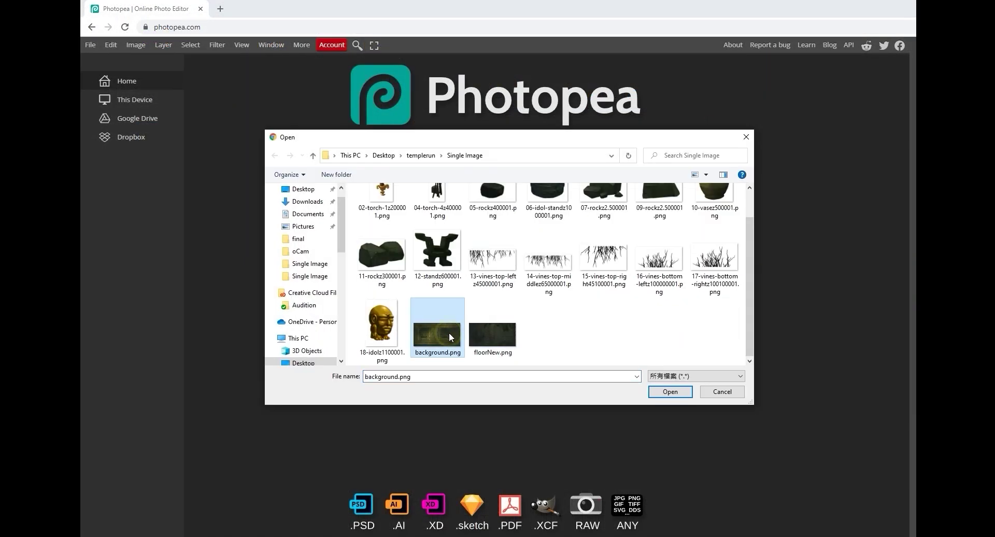
left_click(669, 393)
Add a Black & White adjustment layer and a Levels adjustment layer with input levels 34, 1.31 and 159 above the background
left_click(847, 532)
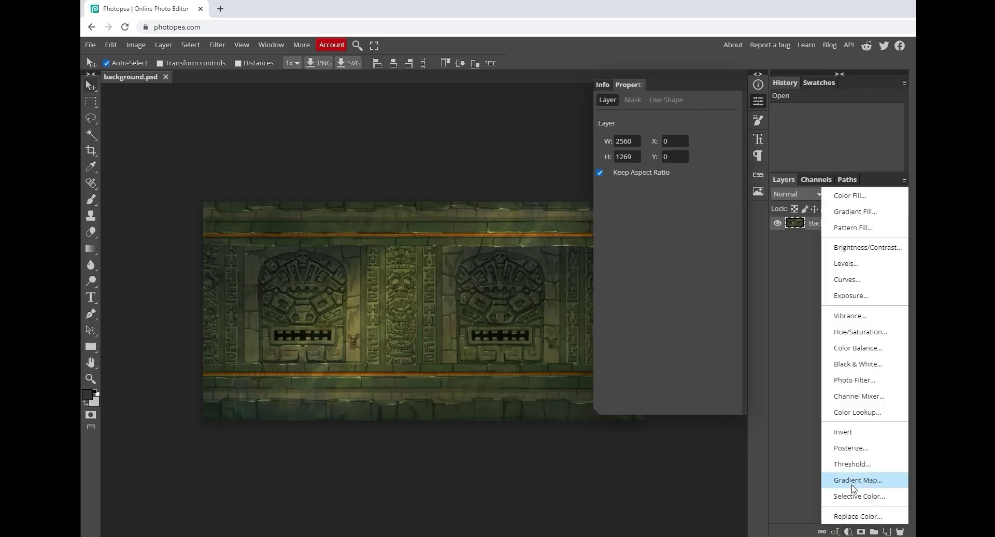
left_click(858, 363)
left_click(847, 531)
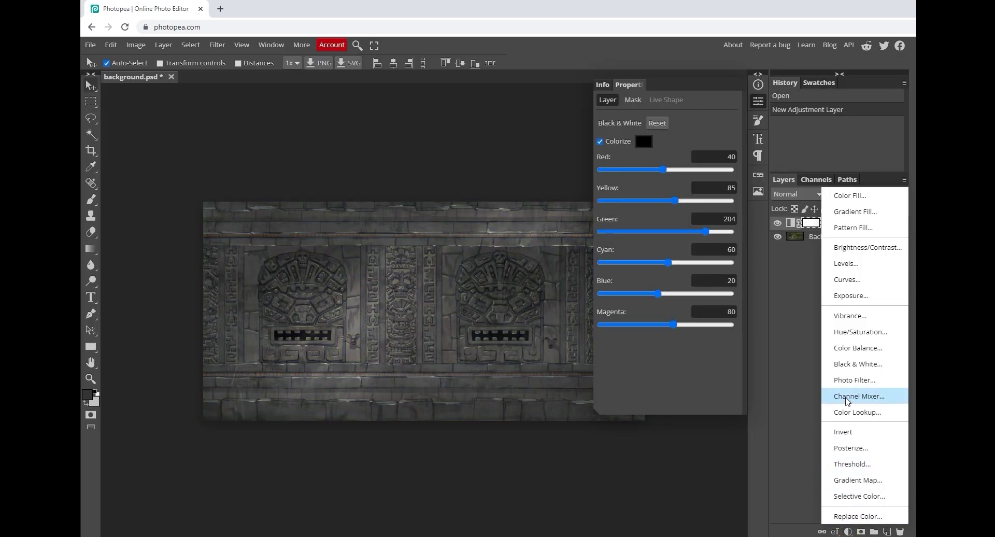
left_click(847, 263)
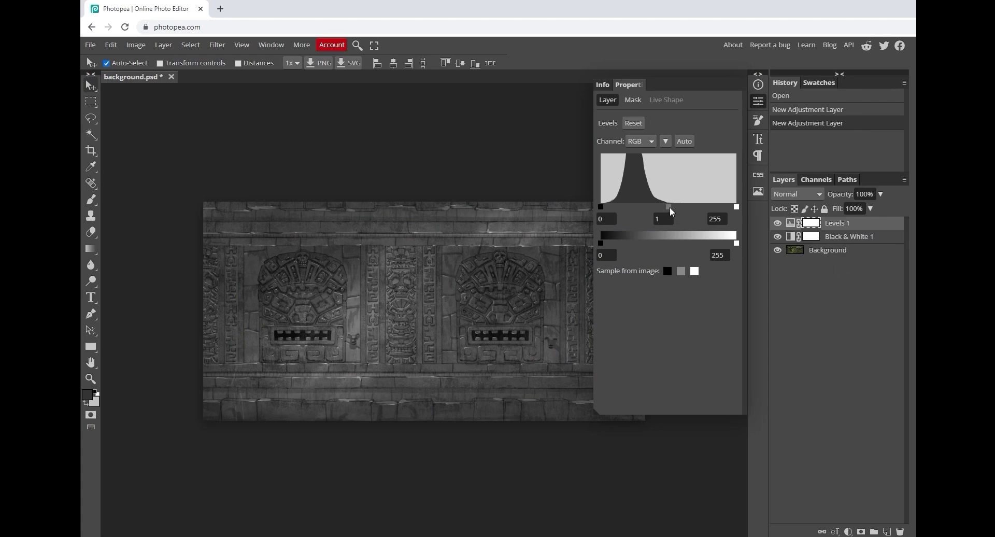
left_click_drag(668, 207, 648, 207)
left_click_drag(736, 206, 619, 210)
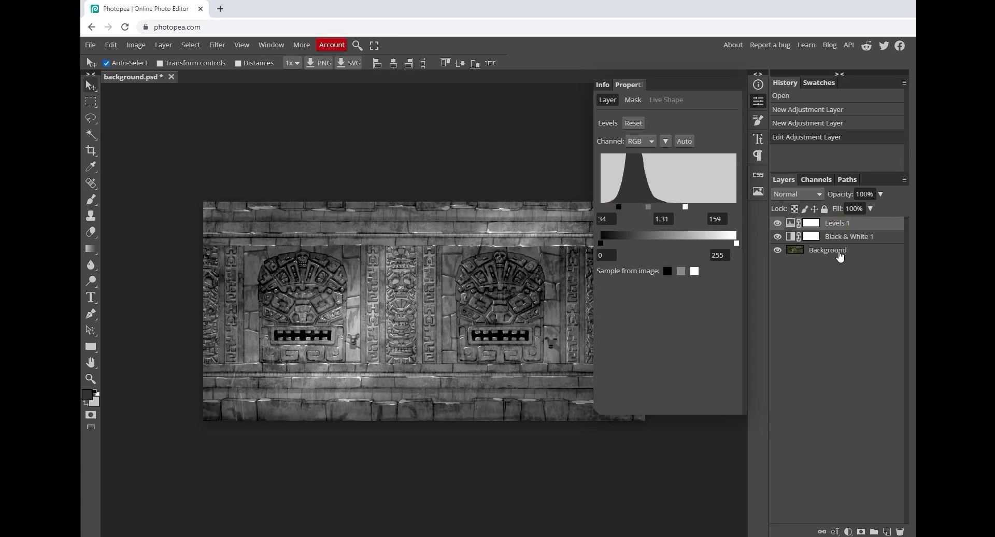
Convert the background and both adjustment layers together into one smart object
left_click(839, 253)
right_click(840, 254)
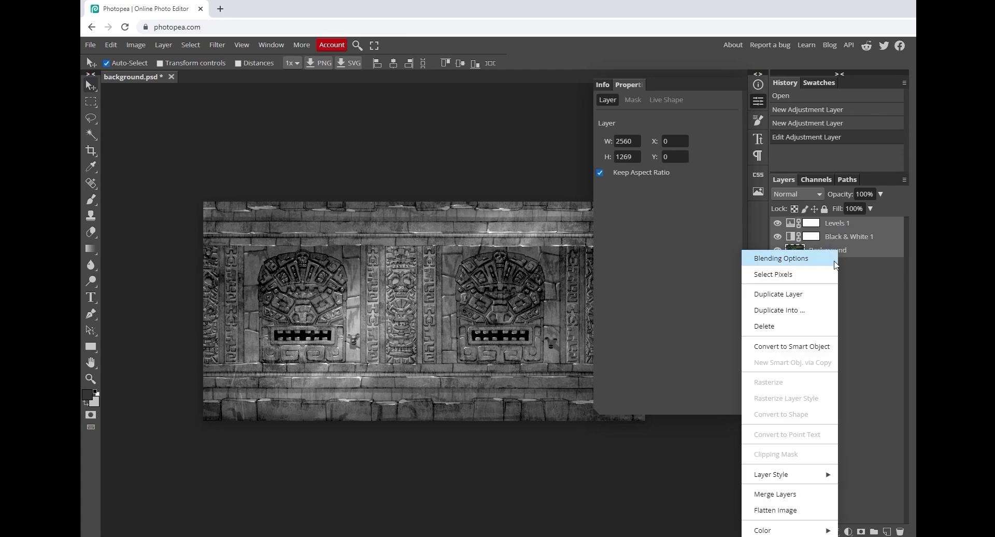
left_click(827, 347)
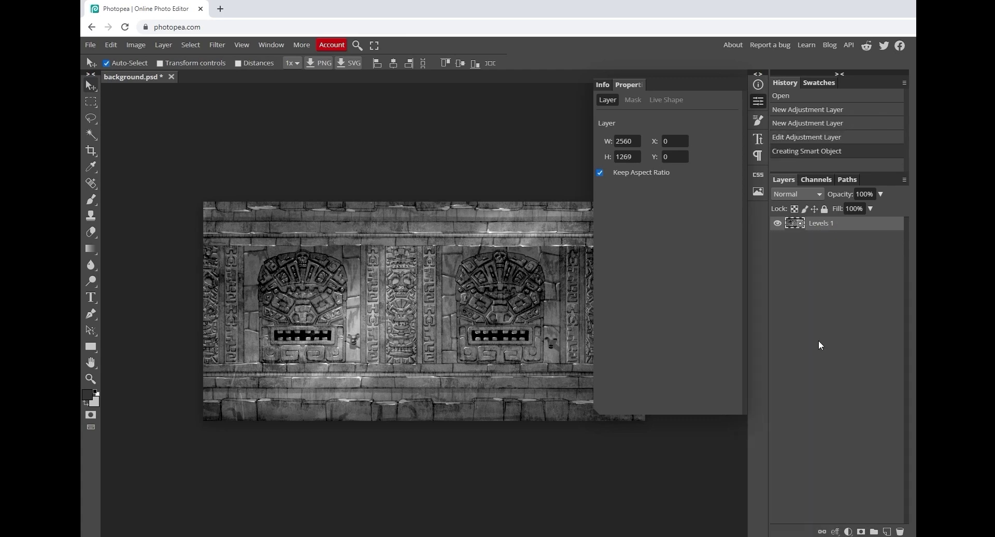
Apply the 3D Normal Map filter to the smart object with the scale set to 175%
left_click(217, 45)
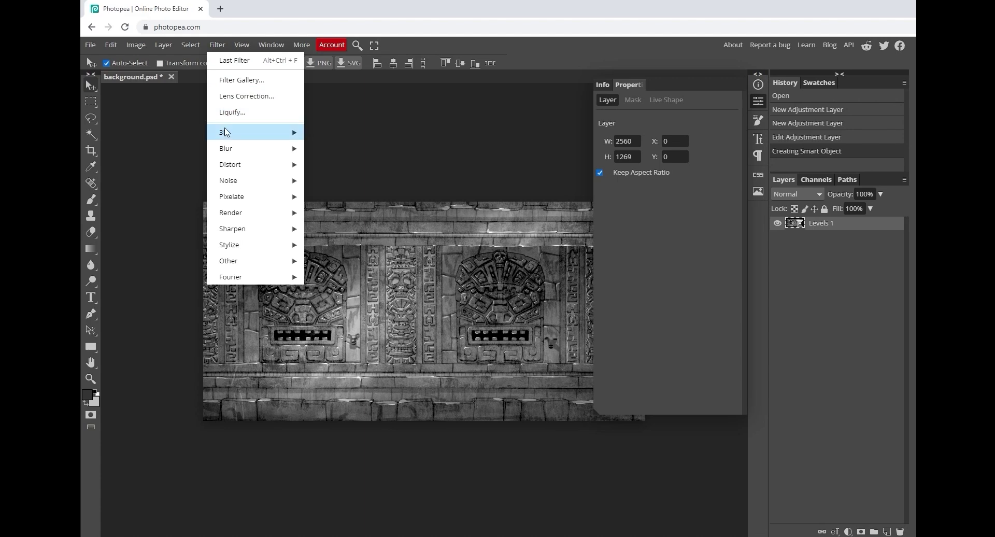
mouse_move(233, 135)
left_click(334, 133)
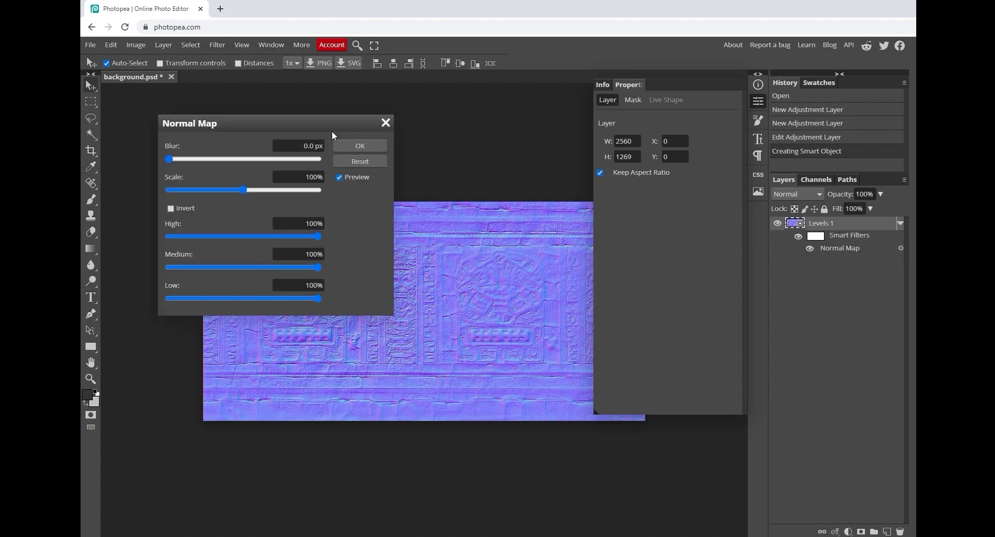
left_click(300, 189)
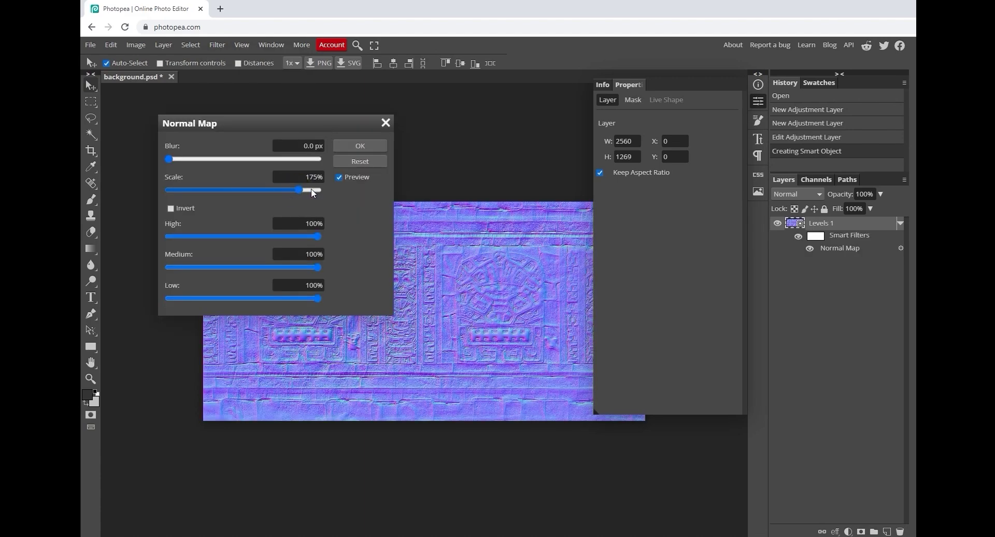
left_click(346, 148)
Export the background's normal map as a PNG file
left_click(90, 44)
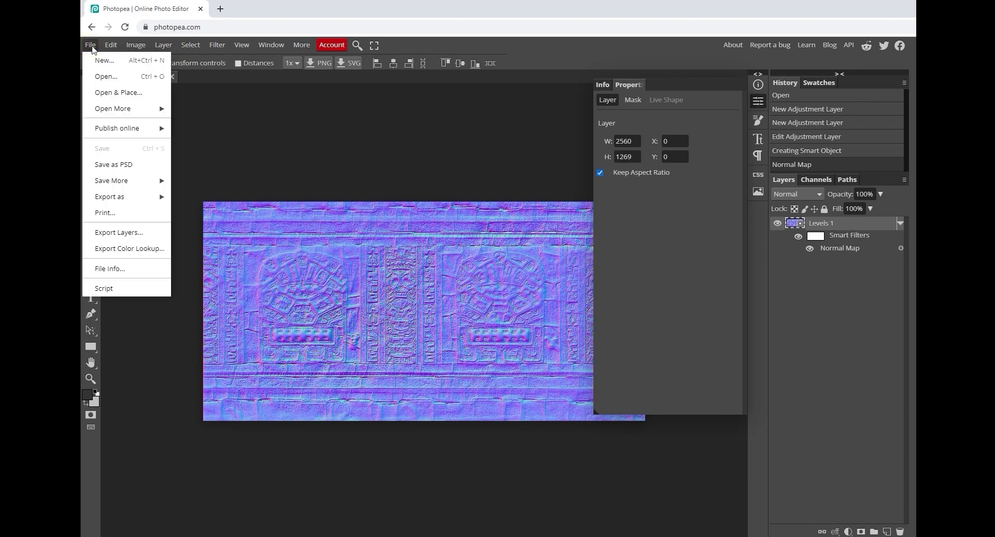
mouse_move(155, 197)
left_click(186, 197)
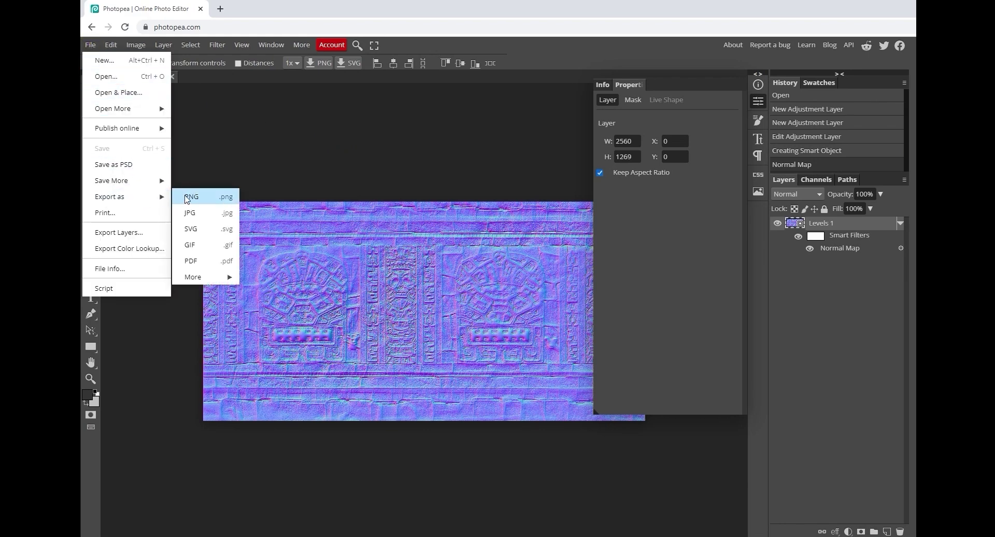
left_click(452, 275)
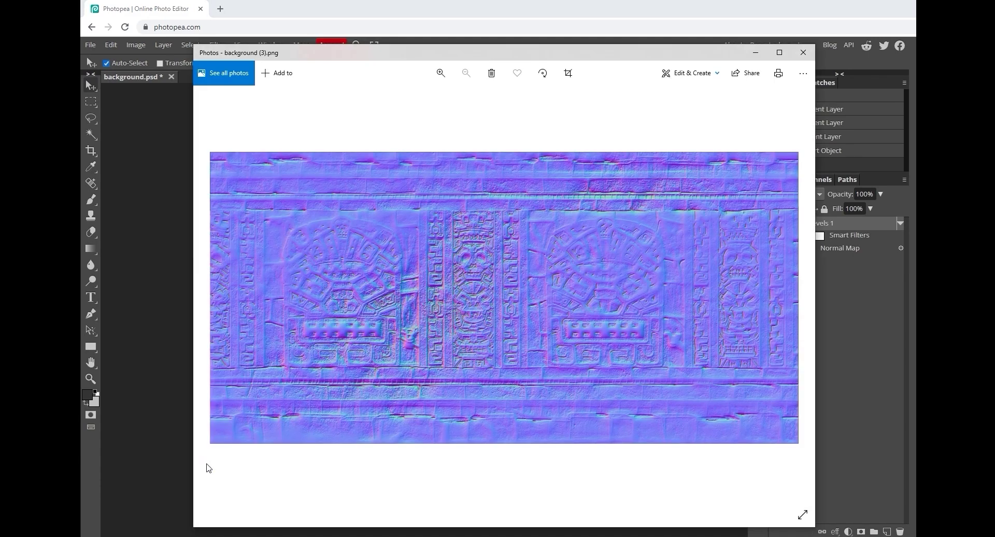
Look through the normal folder's finished normal maps for the background, floor, torch, rock, stands, vase and idol
key("alt+Tab")
left_click(503, 173)
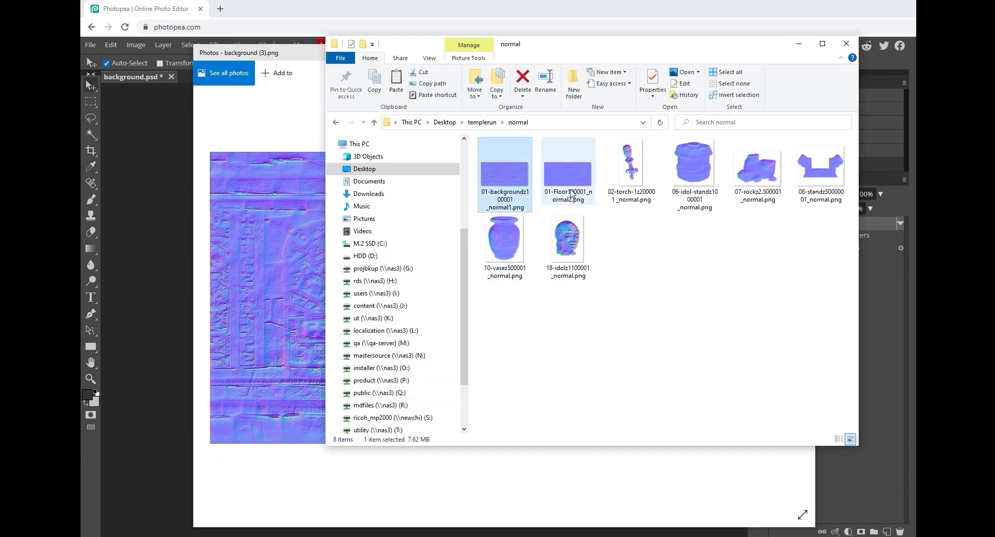
left_click(710, 184)
left_click(761, 176)
left_click(836, 177)
left_click(478, 269)
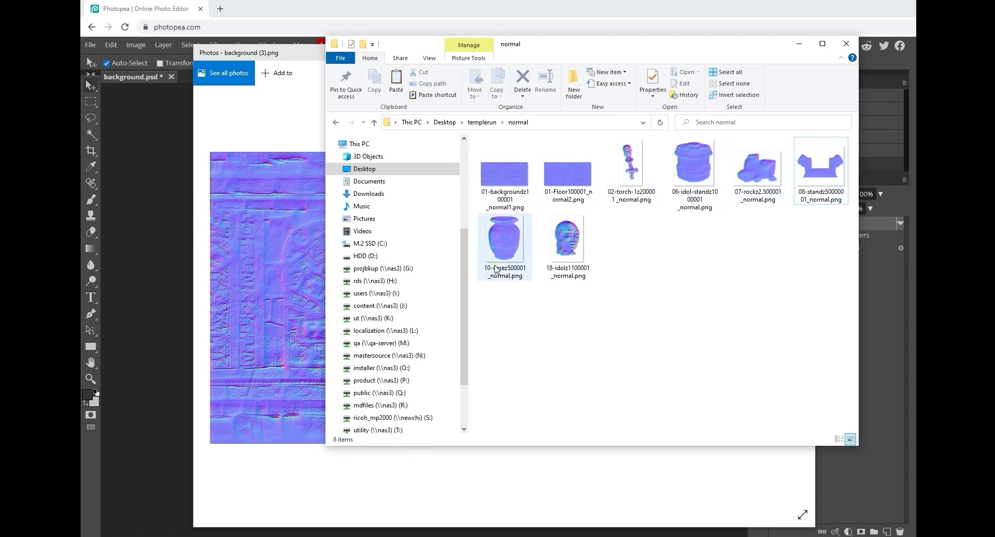
left_click(574, 271)
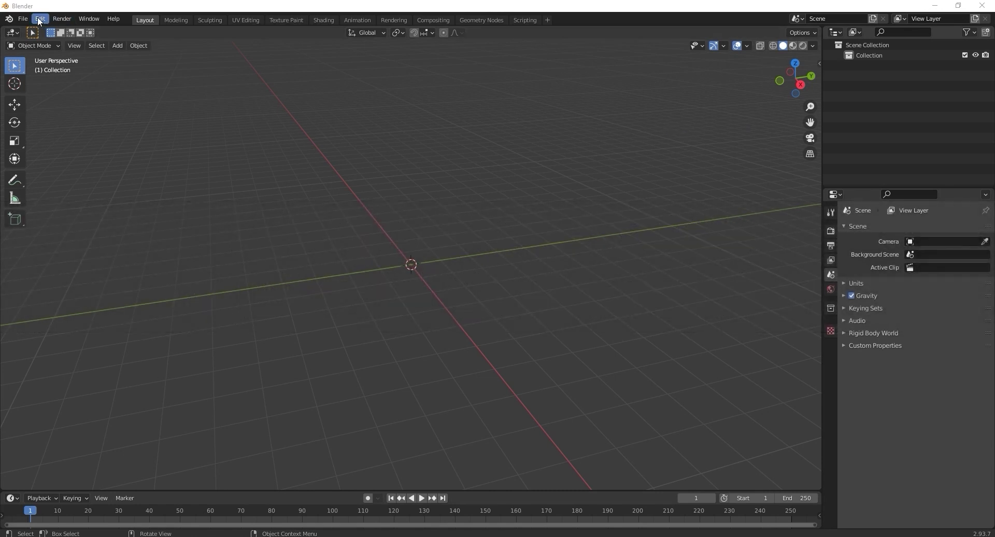
Switch to Blender, search the add-ons for "image", enable Import Images as Planes, and close the preferences
left_click(38, 18)
left_click(42, 165)
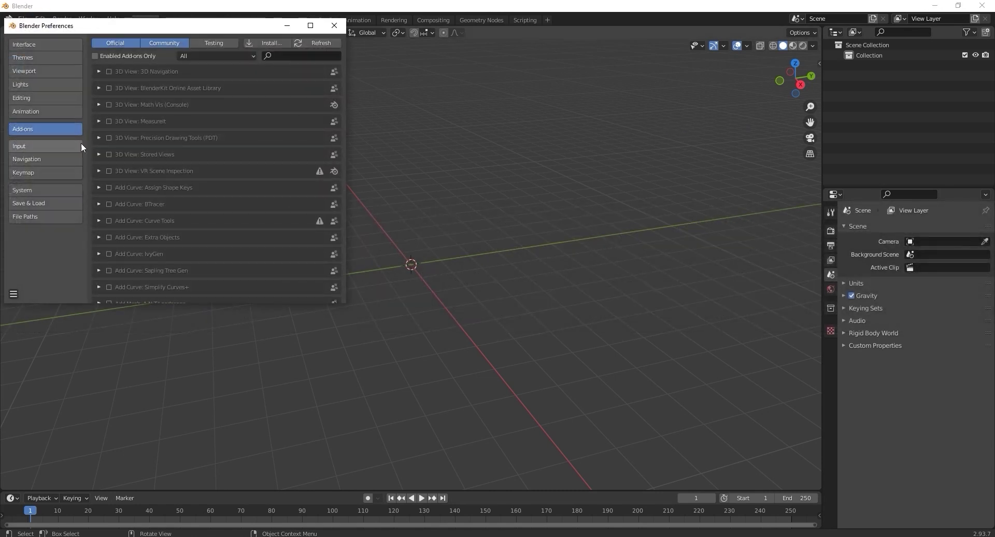
left_click(305, 56)
type("image")
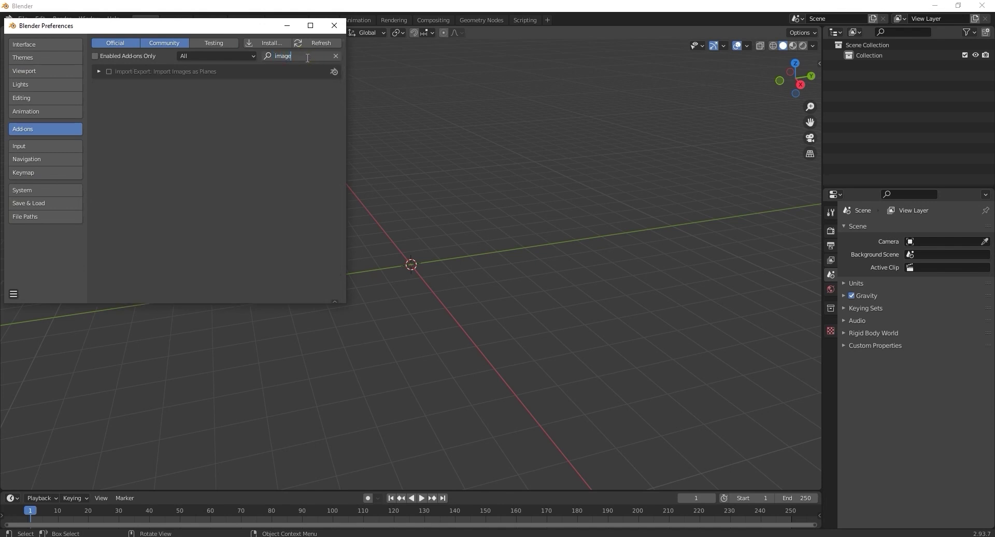
key("Return")
left_click(108, 72)
left_click(335, 26)
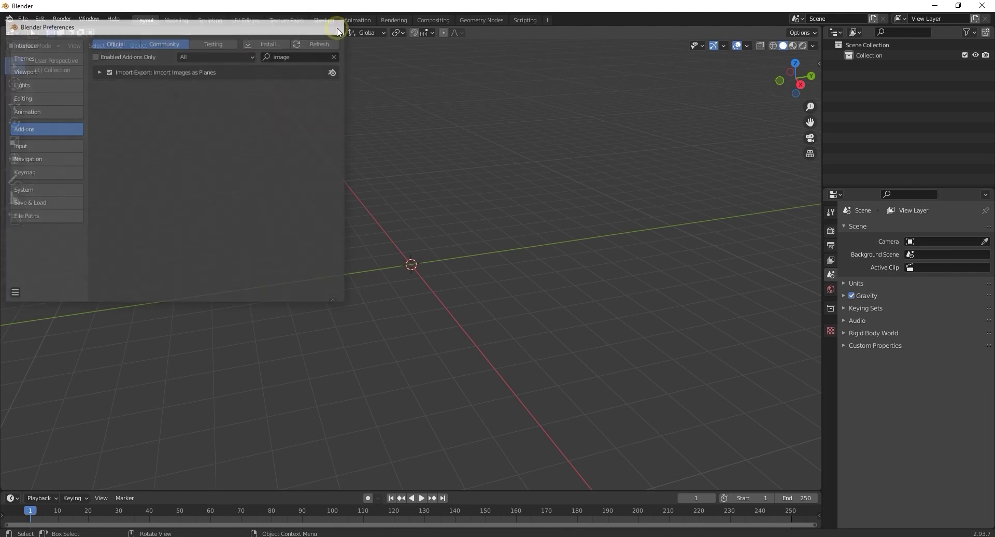
Import all PNG files from the templerun Single Image folder as image planes with Principled material
left_click(117, 46)
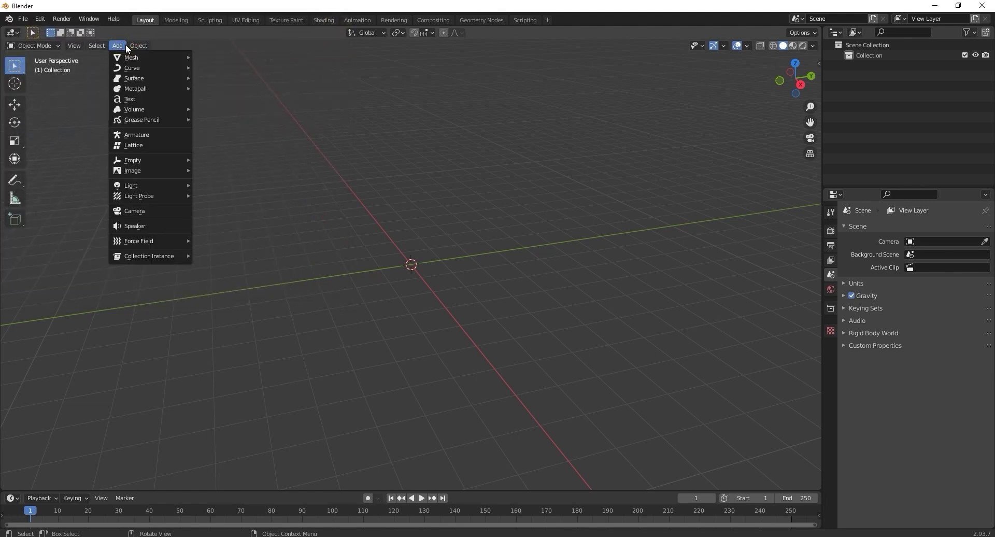
mouse_move(131, 170)
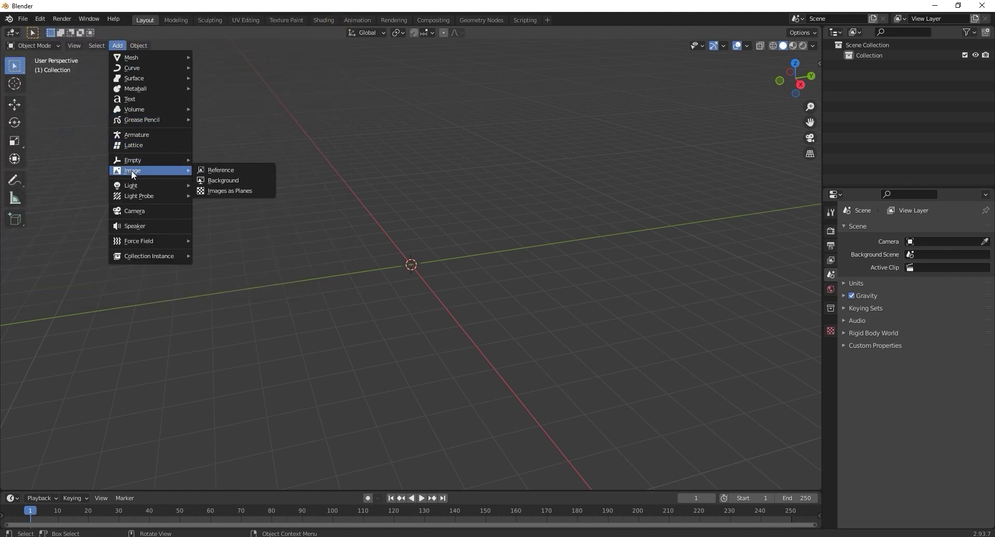
left_click(203, 191)
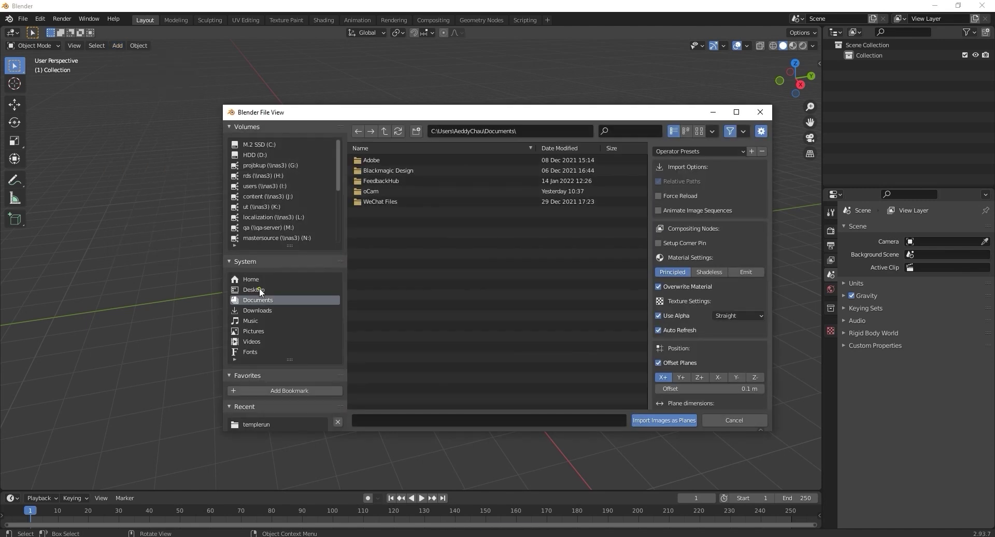
double_click(456, 182)
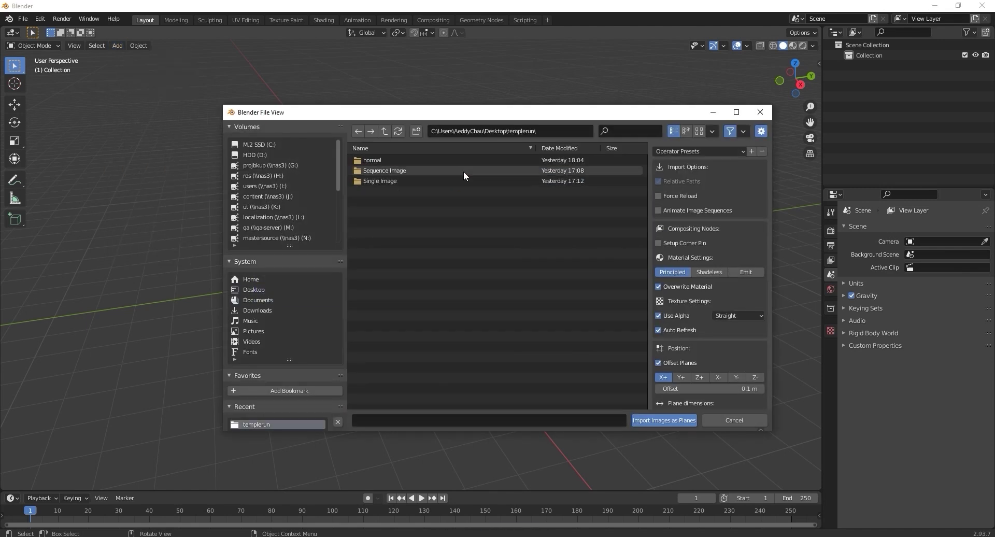
double_click(463, 171)
left_click(461, 160)
left_click(451, 305, "shift")
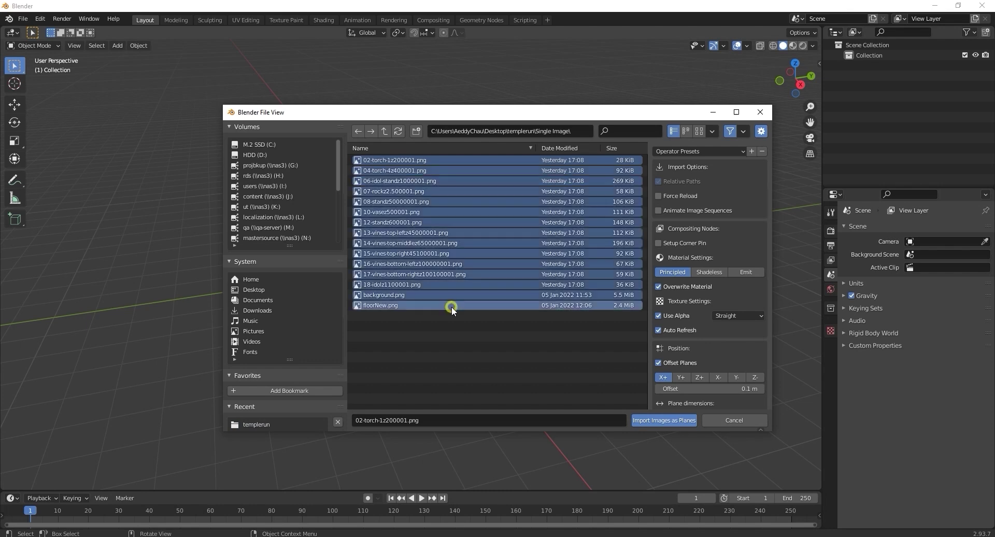
left_click(660, 419)
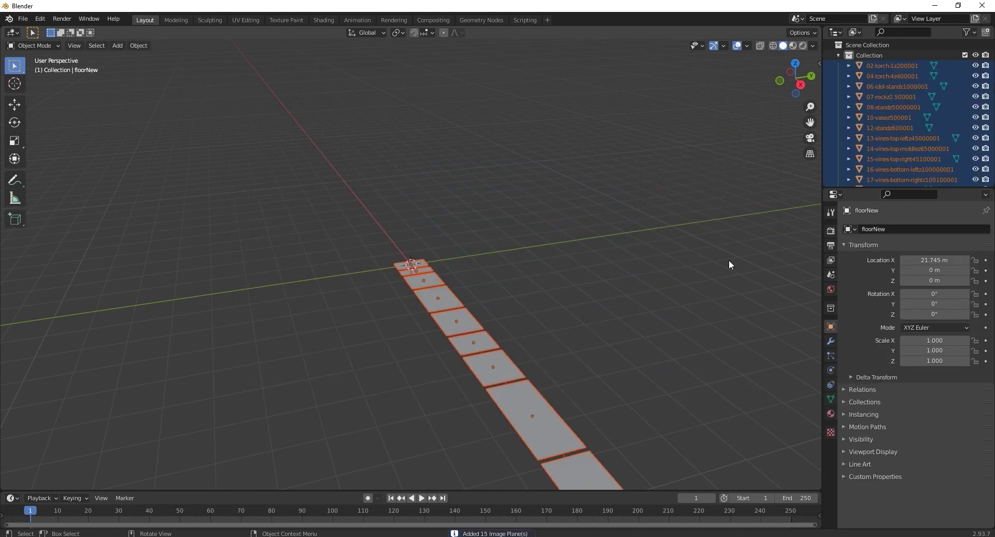
Switch to Material Preview shading, rotate all imported planes 90° about X, and raise them about 0.36 m along Z
left_click(790, 45)
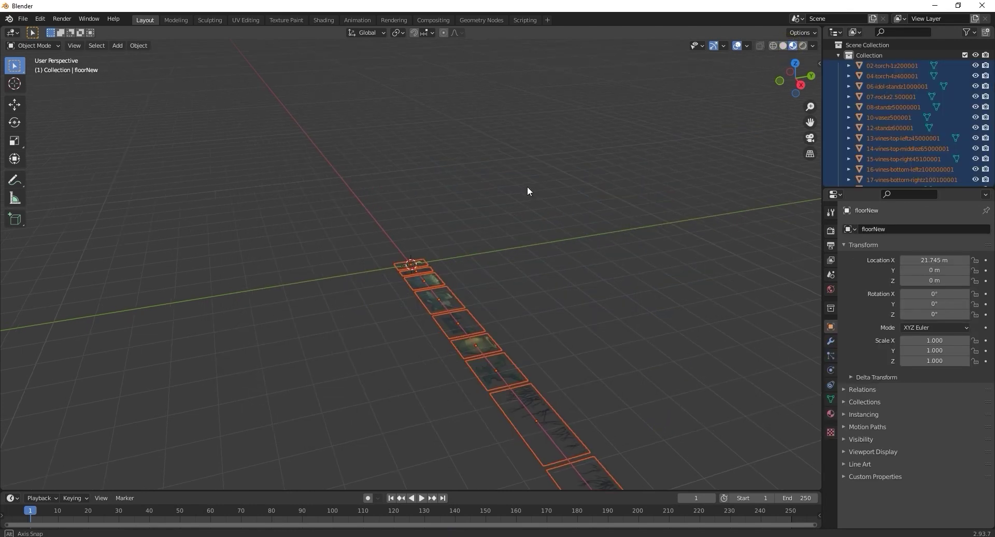
mouse_move(527, 185)
middle_mouse_down()
mouse_move(607, 185)
mouse_move(667, 107)
middle_mouse_up()
key("r")
key("x")
key("9")
key("0")
key("Return")
key("KP_1")
key("g")
key("z")
left_click(733, 141)
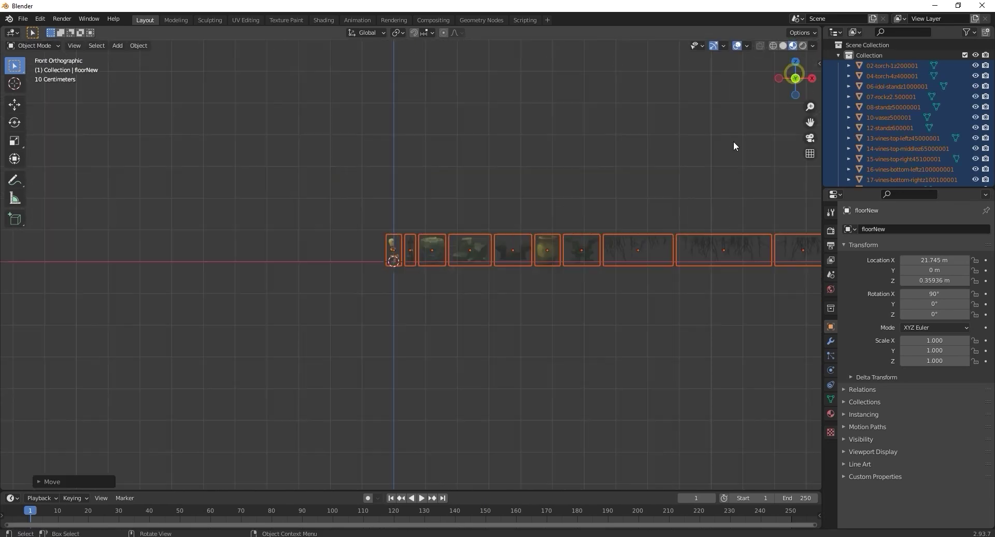
Scale the background plane by 5 and move it along X and Z so it stands upright around the origin
scroll(723, 207, "up", 1)
middle_click_drag(723, 210, 465, 191, "shift")
left_click(738, 242)
key("s")
key("5")
key("Return")
key("g")
key("x")
left_click(129, 242)
key("g")
key("z")
middle_click_drag(397, 189, 464, 208)
Rotate the floorNew plane 90° about X so it lies flat, and enlarge it in front of the background
left_click(559, 189)
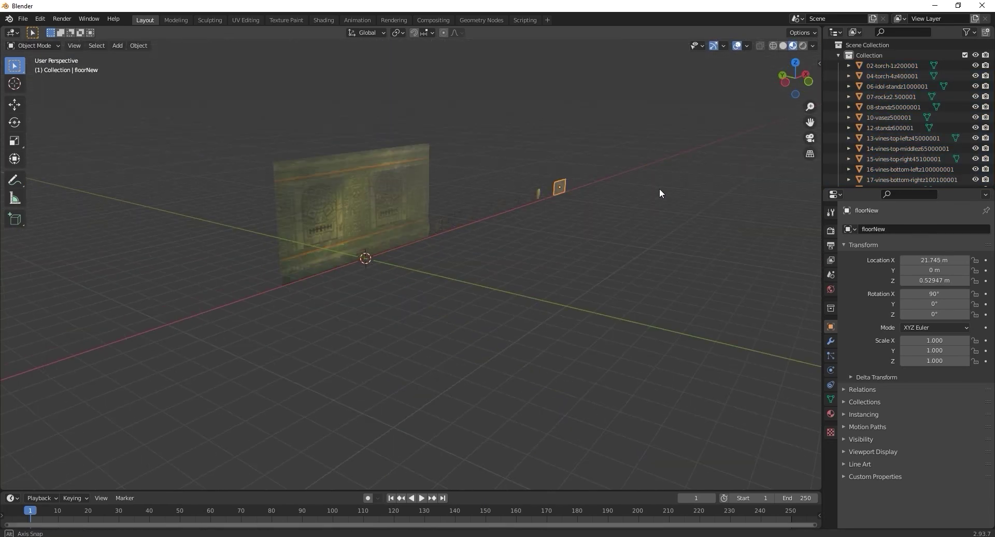
key("r")
key("x")
key("9")
key("0")
key("Return")
key("s")
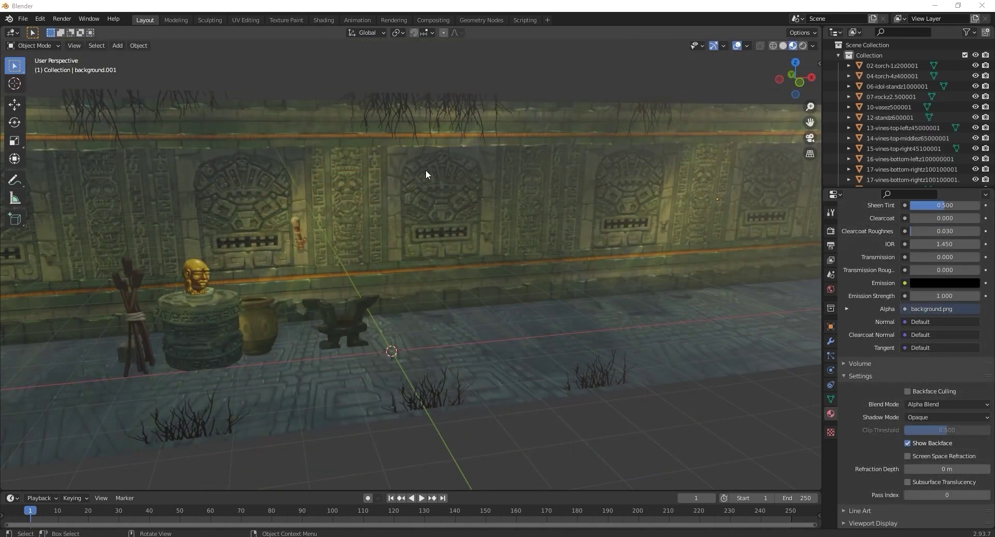
Open the middle background plane's material in the Shading workspace and add an Image Texture node
left_click(297, 166)
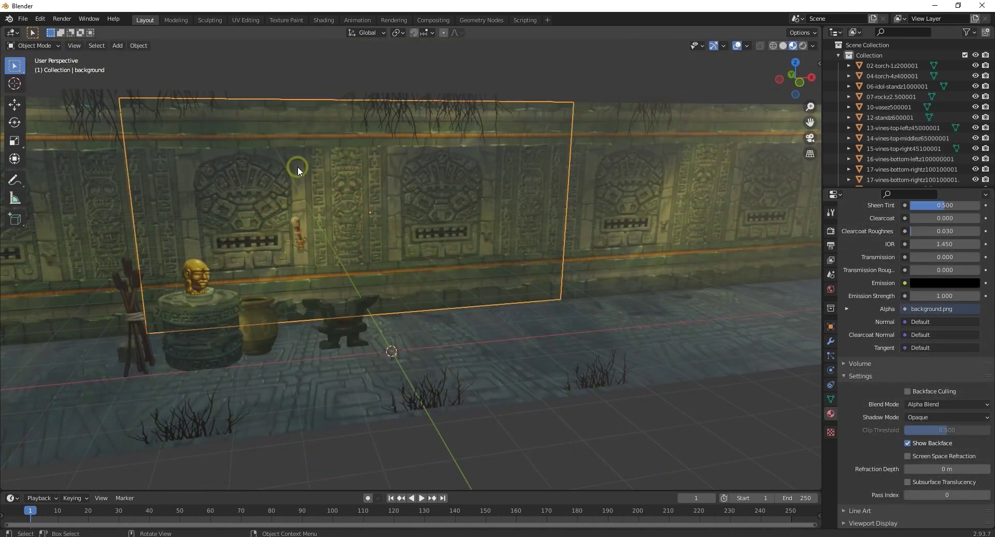
left_click(319, 21)
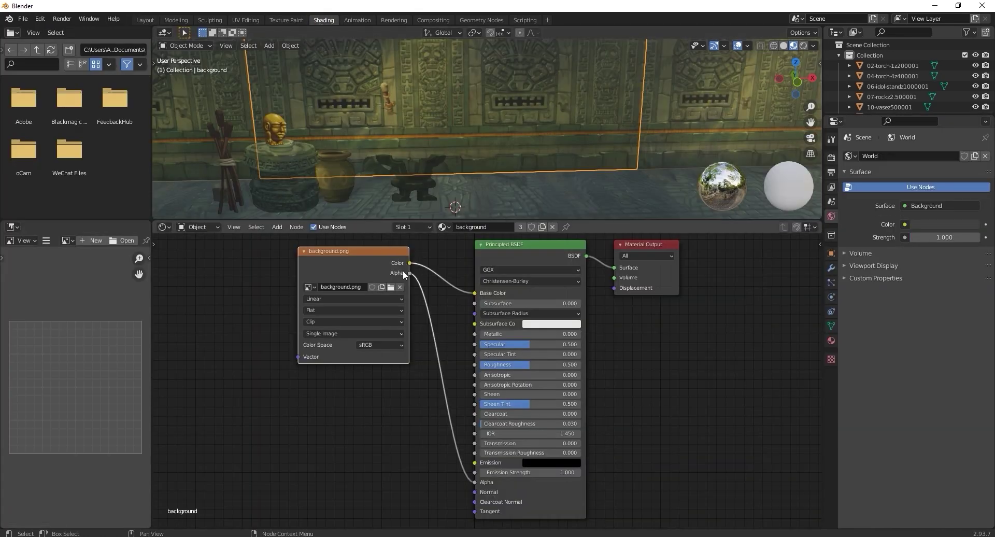
middle_click_drag(451, 155, 481, 156)
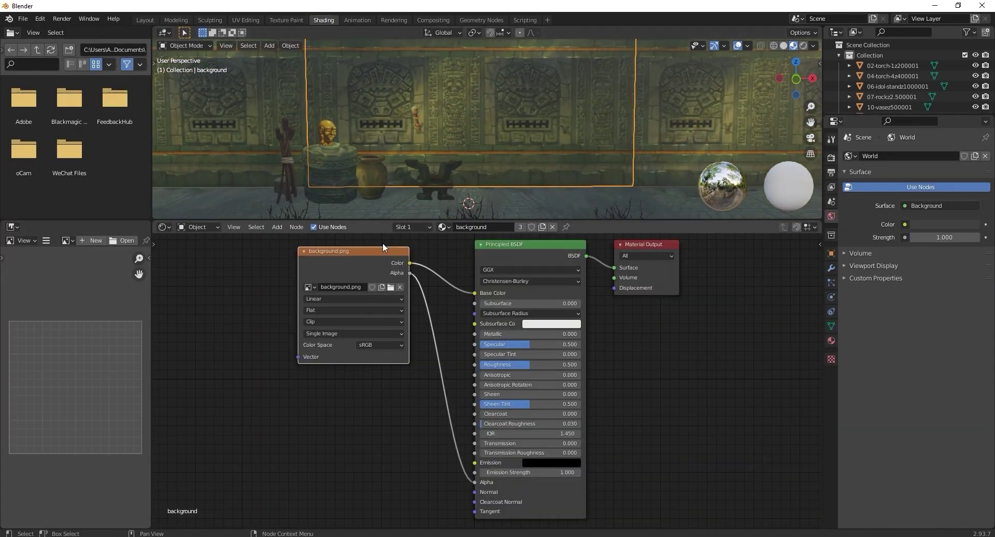
left_click(278, 227)
left_click(289, 285)
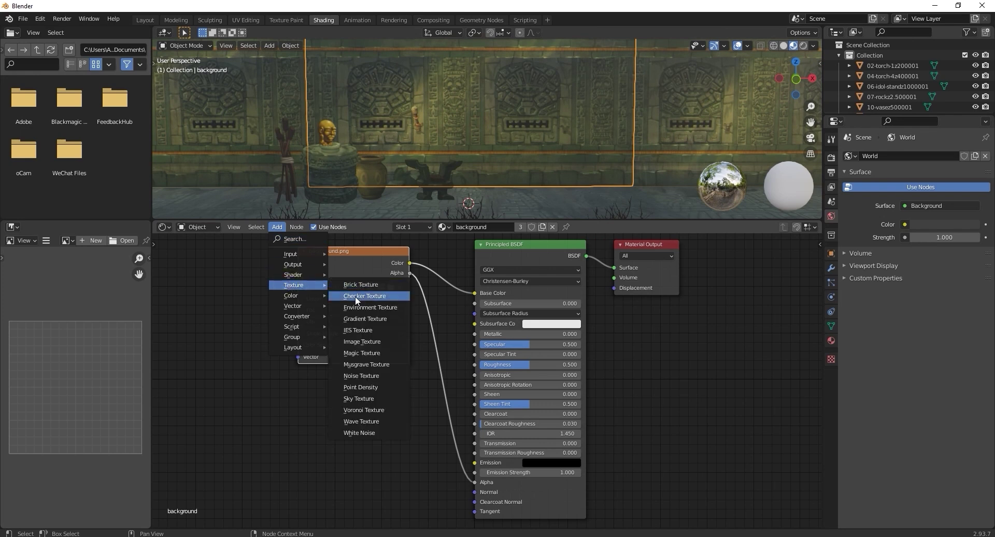
left_click(361, 342)
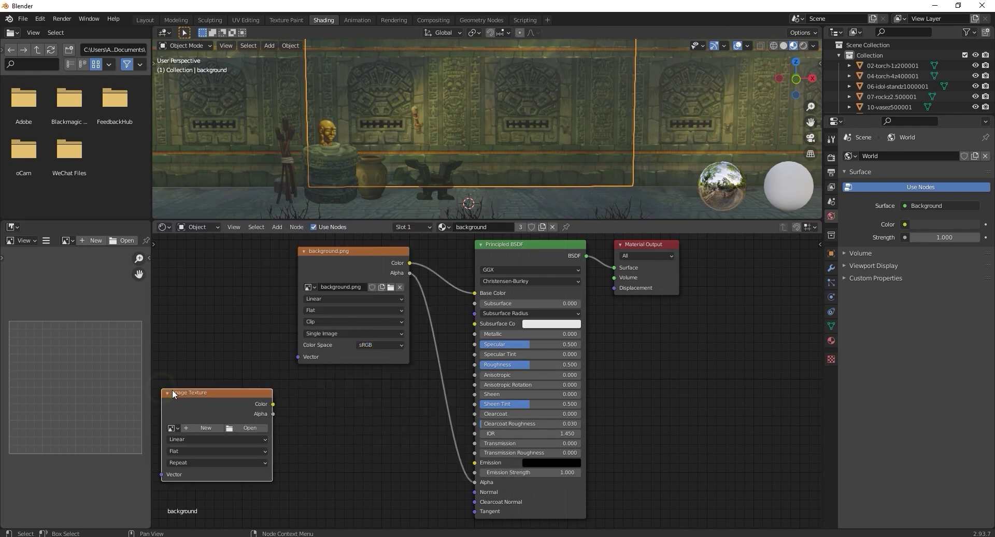
Add a Normal Map node, feed it the empty Image Texture's color, and link its output to the Principled BSDF's Normal
left_click(277, 227)
mouse_move(280, 305)
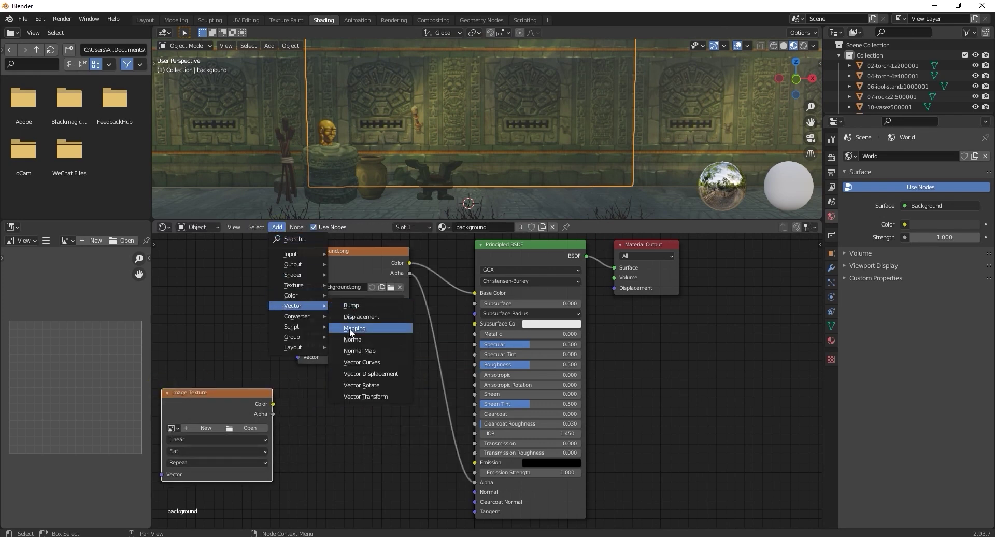
left_click(353, 352)
left_click(318, 404)
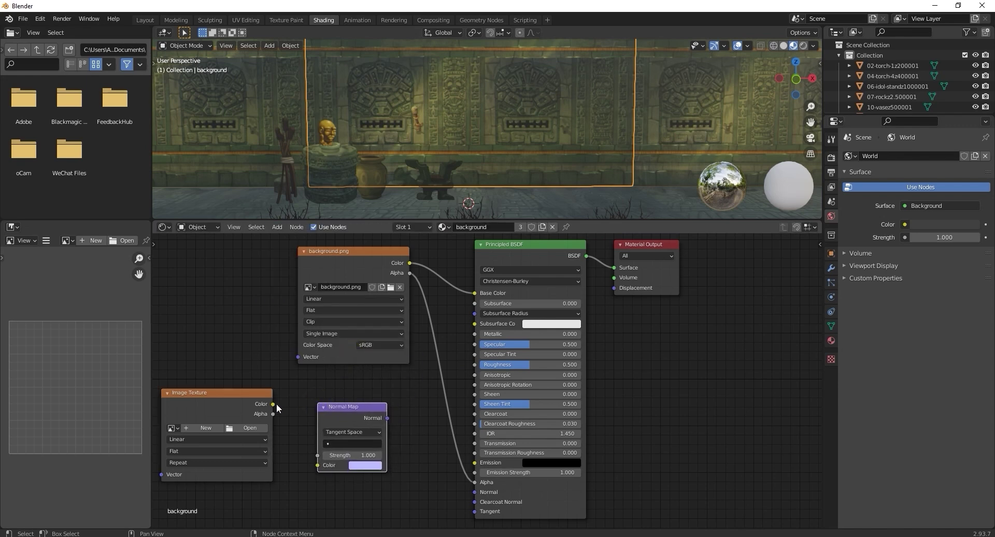
left_click_drag(274, 404, 318, 466)
left_click_drag(480, 494, 476, 492)
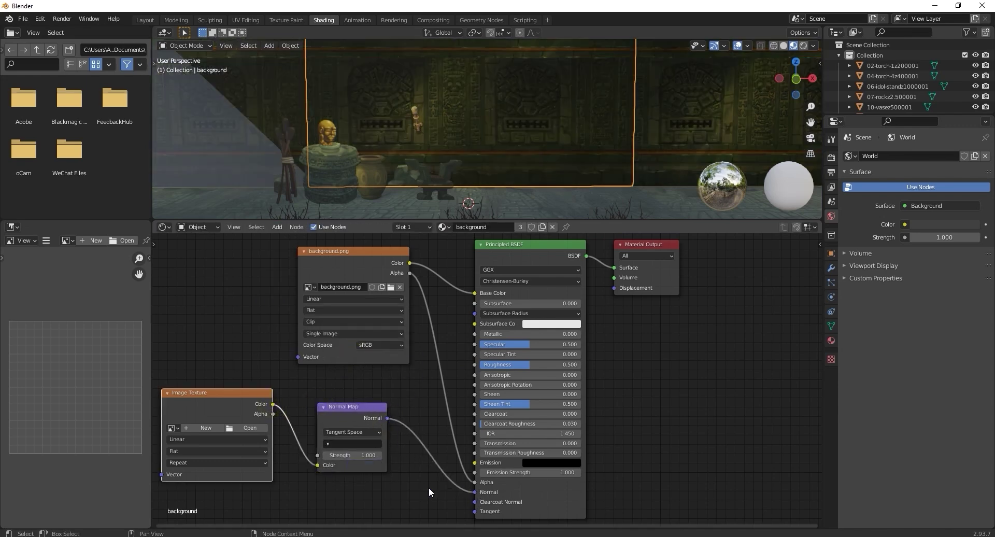
Load 01-backgroundz100001 _normal1.png from the templerun normal folder into the new Image Texture node
left_click(251, 428)
left_click(255, 289)
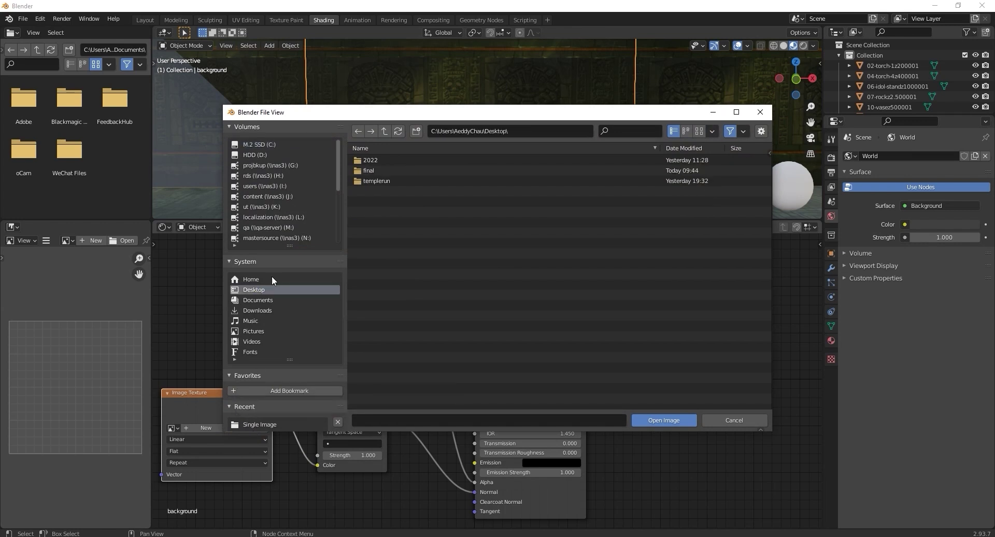
double_click(423, 180)
double_click(428, 161)
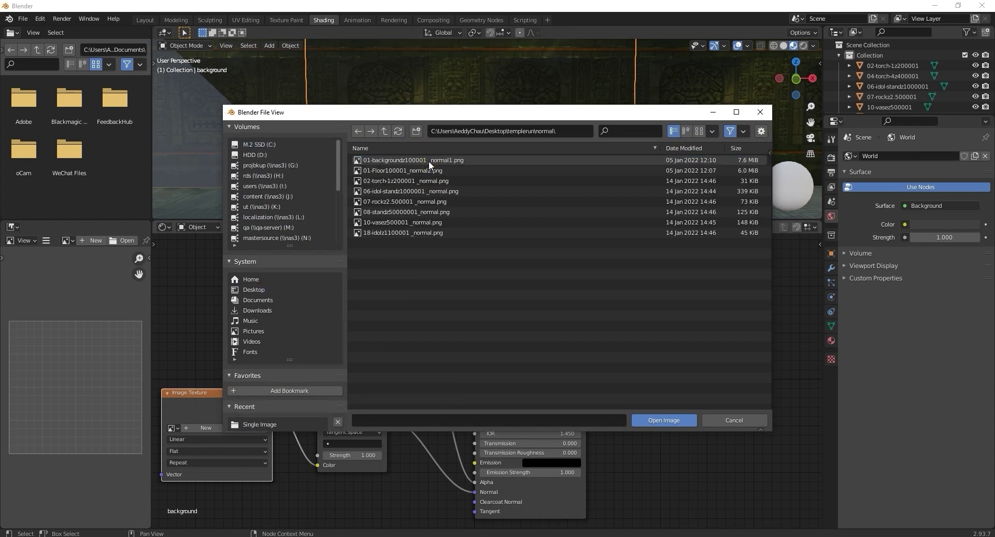
left_click(427, 161)
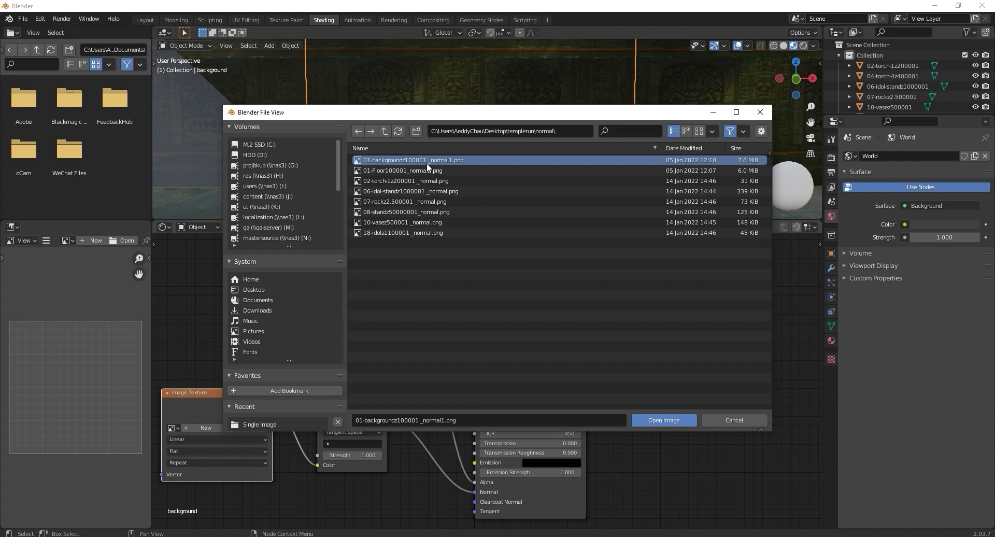
left_click(658, 420)
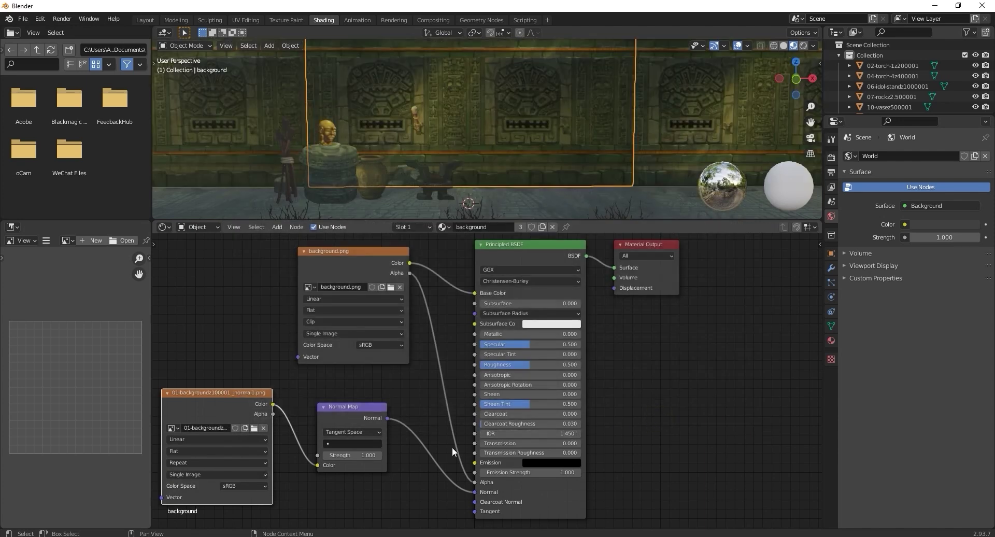
Set the background's Normal Map strength to 10 and the material's Metallic to about 0.405
left_click_drag(355, 456, 404, 456)
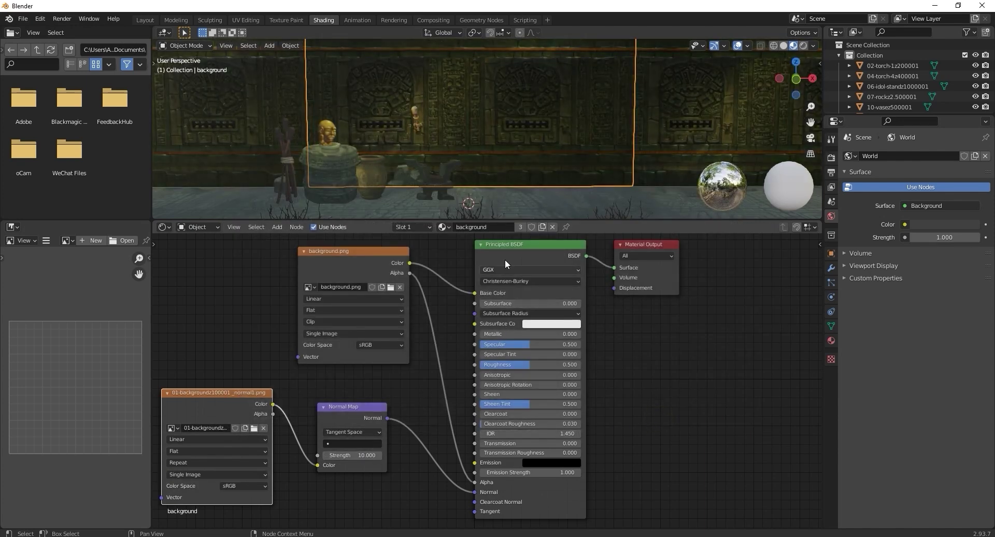
scroll(476, 171, "up", 3)
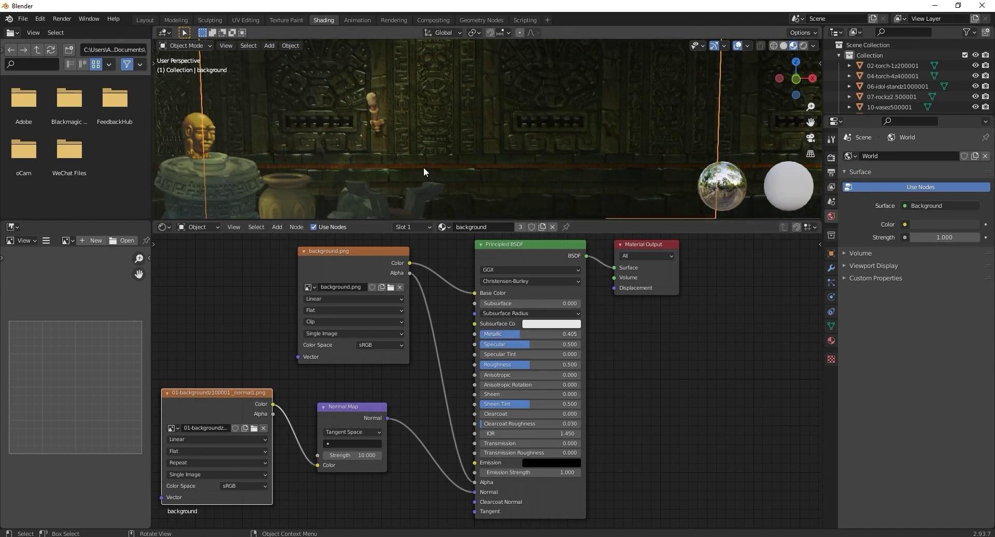
scroll(430, 171, "down", 4)
middle_click_drag(479, 135, 480, 150)
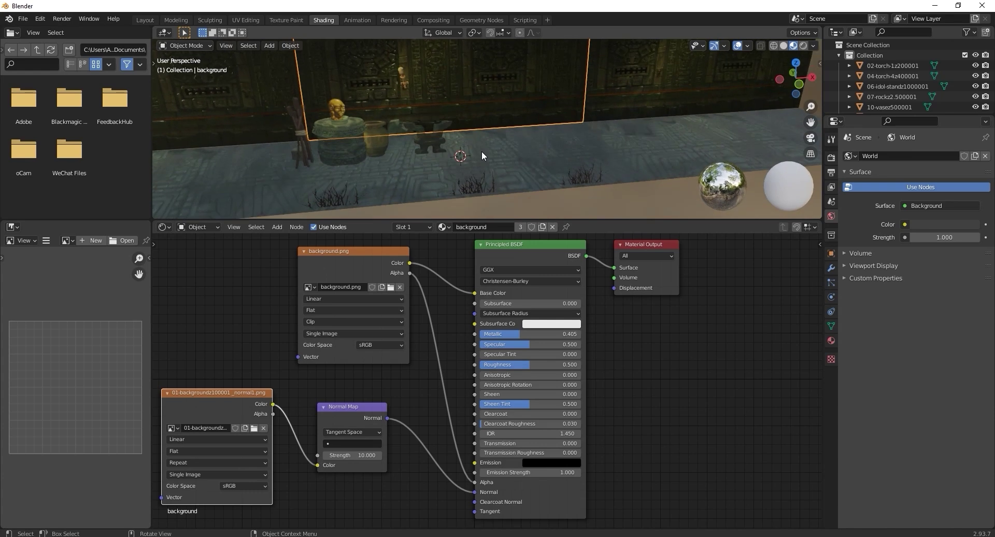
Add an Image Texture and a Normal Map node to the floorNew material and link the texture's color to the Normal Map
left_click(492, 148)
left_click(273, 227)
mouse_move(302, 284)
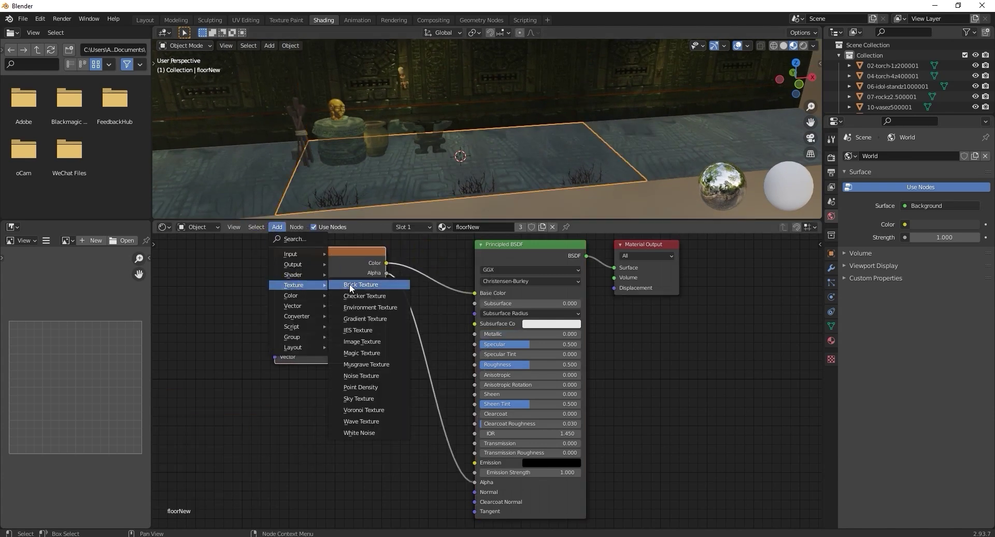
left_click(361, 341)
left_click(160, 394)
left_click(279, 227)
left_click(285, 306)
left_click(355, 350)
left_click(319, 398)
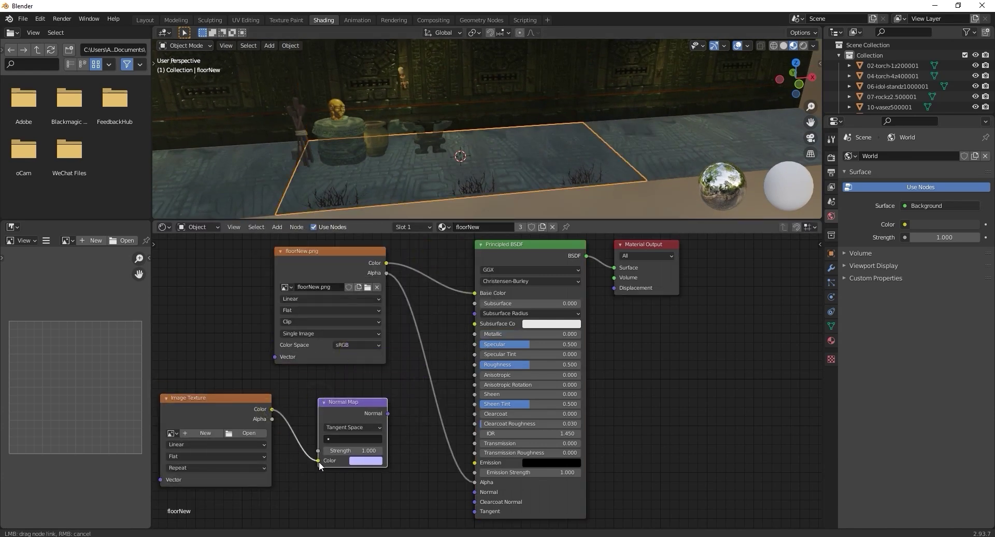
left_click_drag(319, 461, 318, 460)
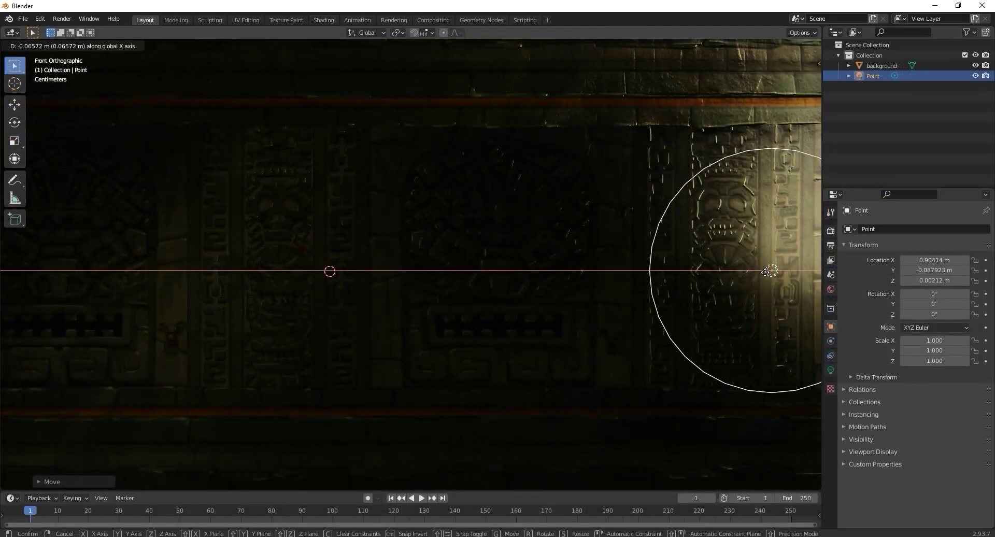
Slide the point light along X across the background to examine the normal map's relief
left_click_drag(765, 271, 99, 256)
left_click(130, 260)
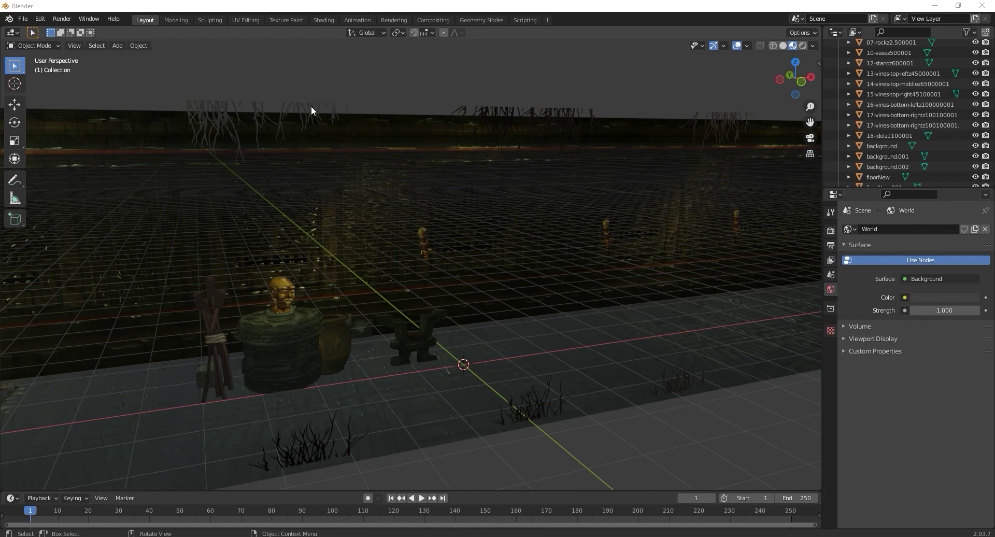
Import Apocalypse100001.png from the Apocalypse1 image sequence folder as an image plane with Principled material
left_click(111, 45)
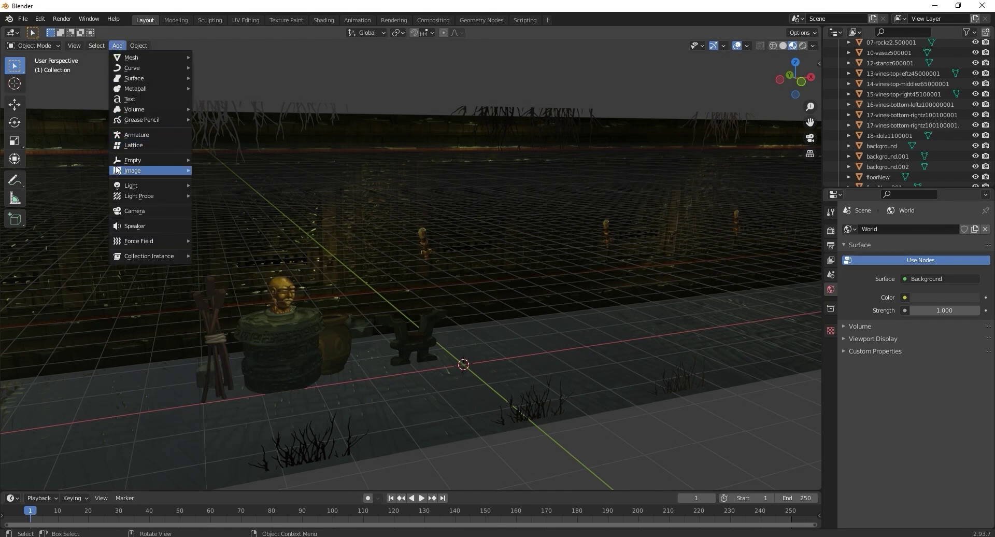
mouse_move(144, 170)
left_click(215, 191)
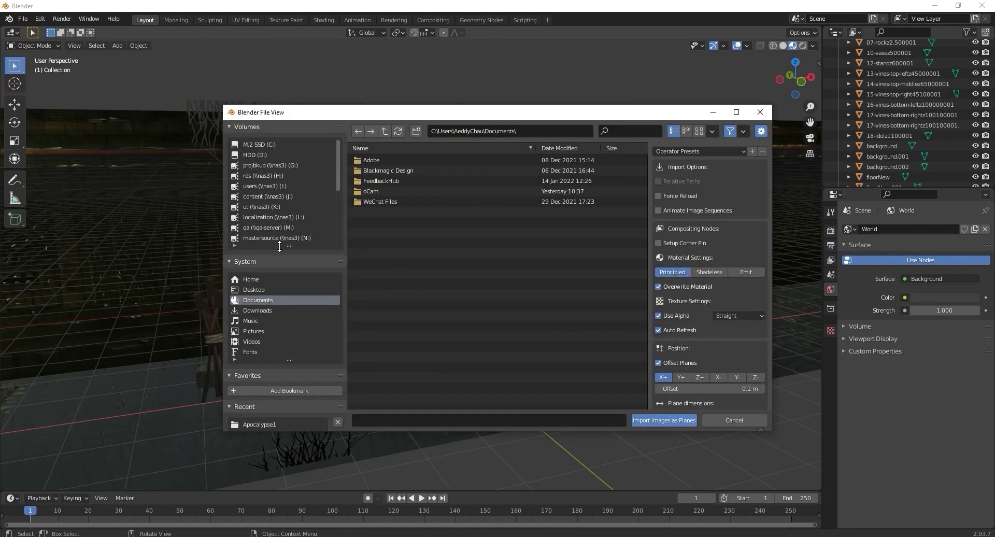
left_click(258, 290)
double_click(413, 181)
double_click(415, 171)
double_click(414, 170)
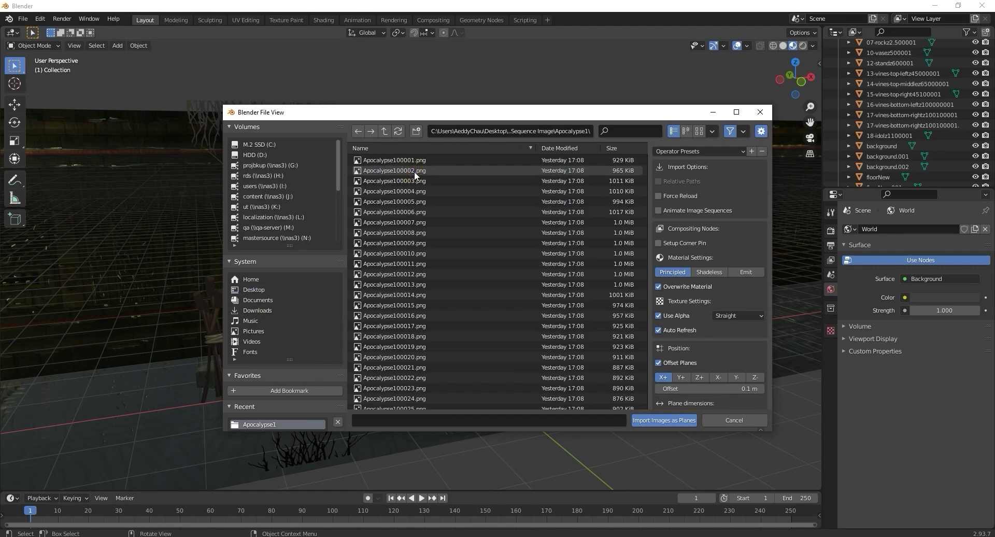
left_click(670, 420)
Raise the character plane along Z and rotate it 90° about X to stand upright
key("g")
key("z")
left_click(650, 311)
type("rx90")
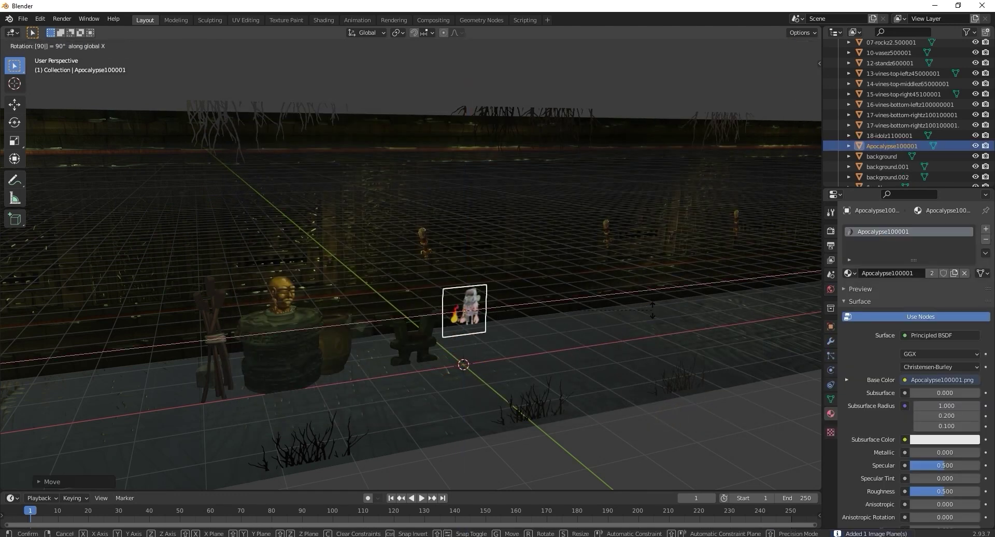
key("Return")
In front view, scale the character plane by about 2.6, set it at floor height, and shift it about 3.7 m along X
left_click(801, 83)
key("s")
left_click(813, 200)
key("g")
key("z")
left_click(809, 189)
key("g")
key("x")
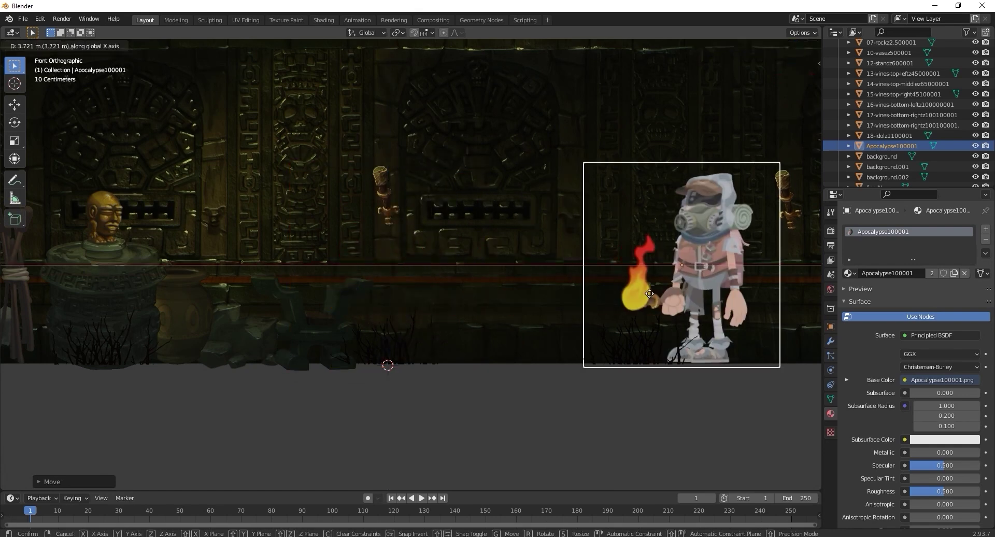
left_click(787, 208)
Set the character's texture source to Image Sequence in the Shading workspace and reload it from Apocalypse100001.png
scroll(906, 363, "down", 10)
left_click(325, 21)
left_click_drag(392, 244, 294, 266)
left_click(316, 338)
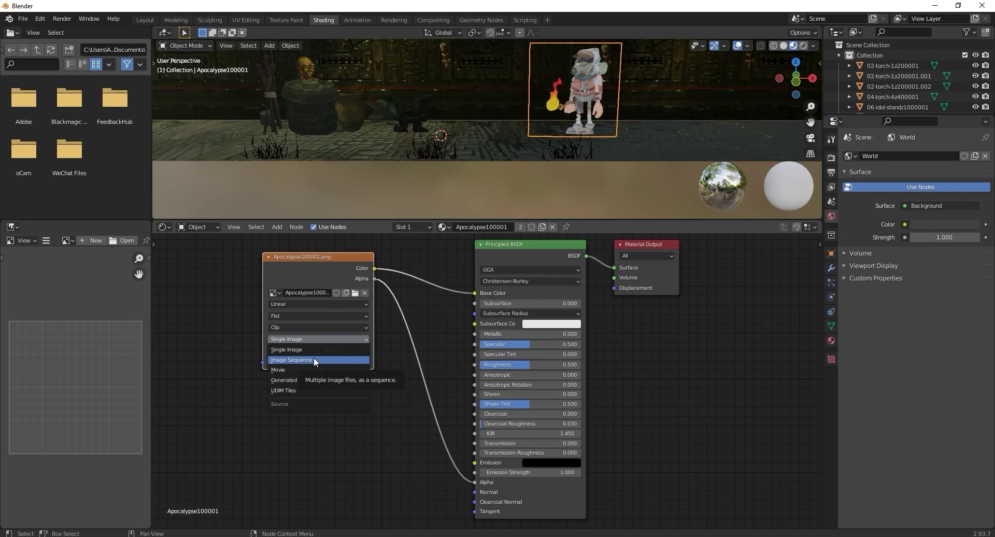
left_click(313, 359)
left_click(355, 293)
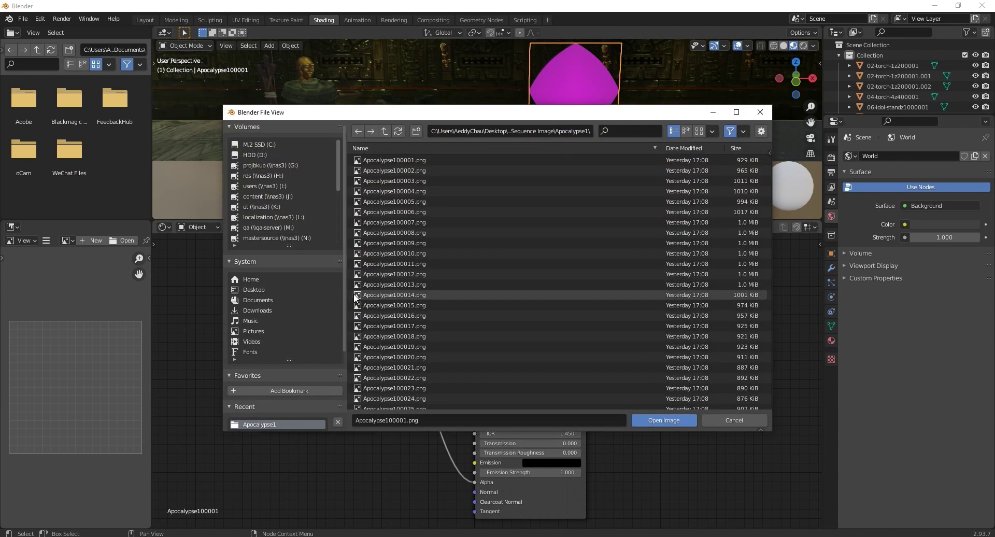
left_click(649, 419)
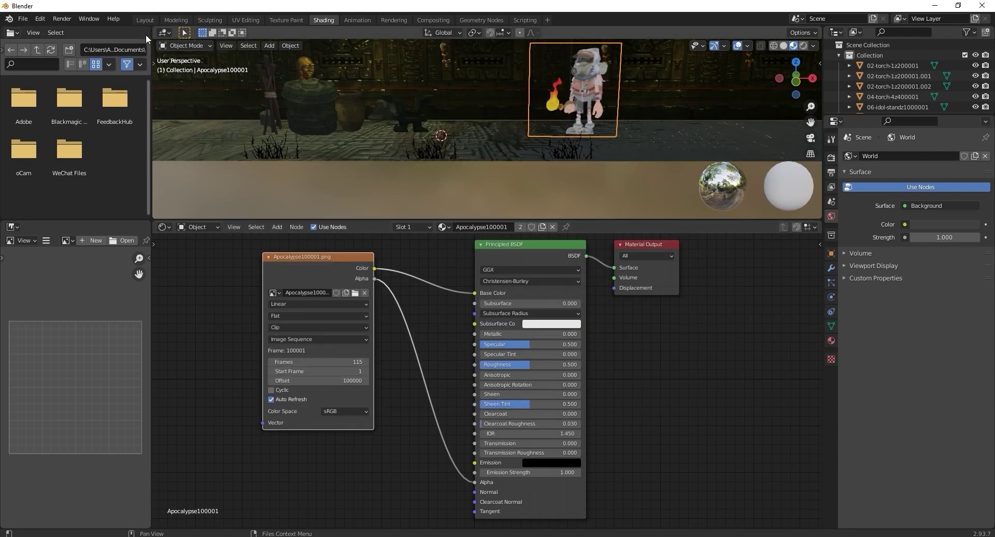
Return to the Layout workspace, play the character's animation, and rewind to frame 1
left_click(146, 20)
left_click(423, 498)
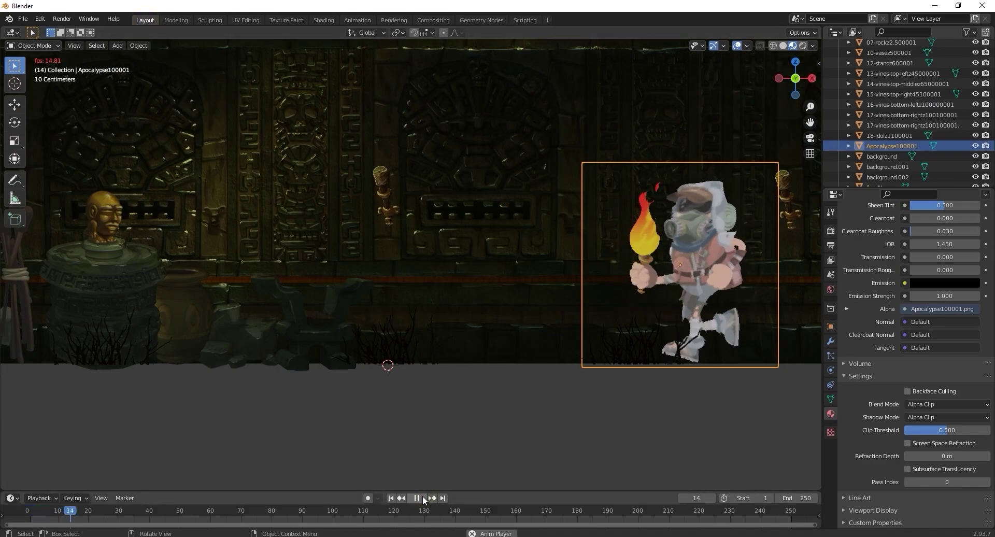
left_click(423, 497)
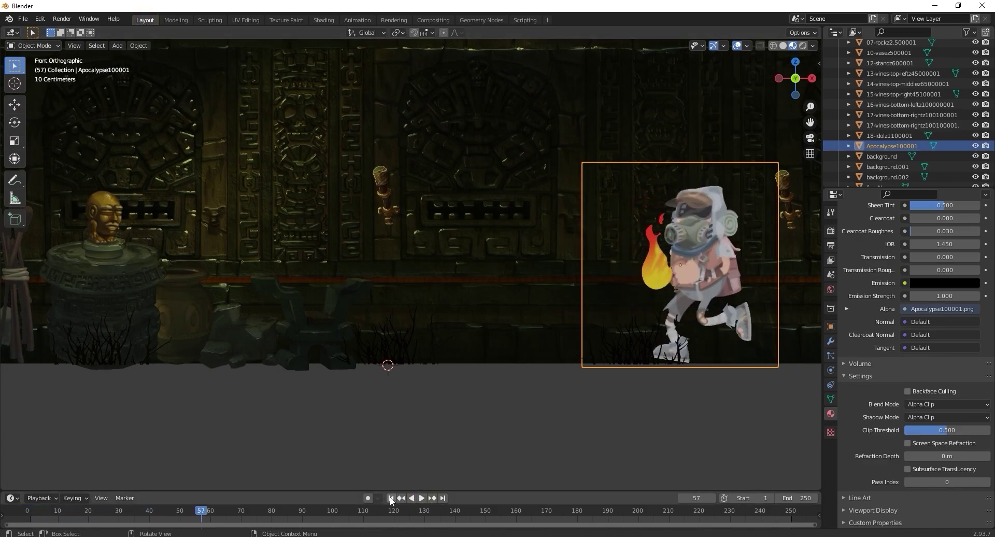
key("shift+Left")
Move the character plane to about X 9.22 m and keyframe its X location at frame 1, with the timeline enlarged
scroll(421, 397, "down", 3)
middle_click_drag(442, 360, 296, 383, "shift")
key("g")
middle_click_drag(387, 337, 487, 336)
left_click(641, 335)
left_click_drag(261, 490, 261, 410)
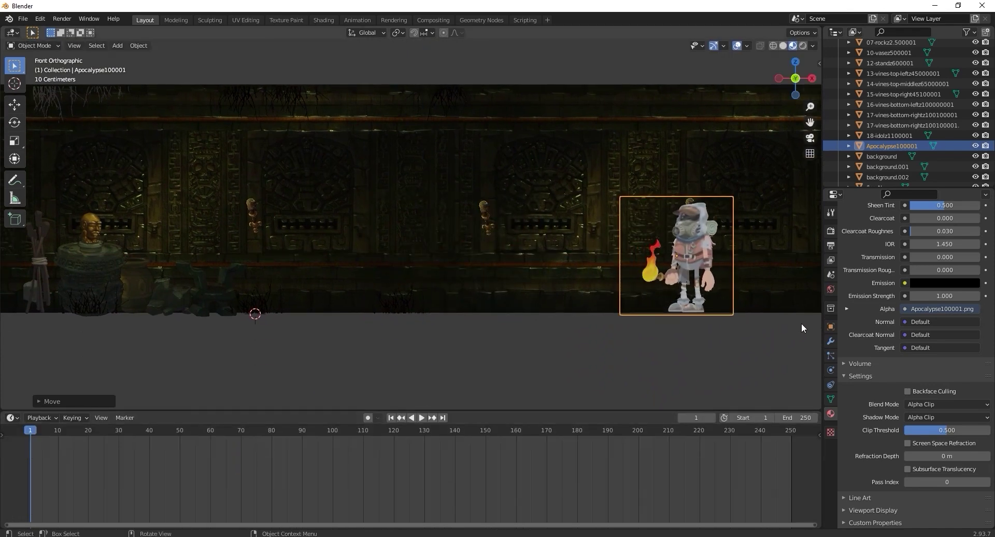
left_click(831, 327)
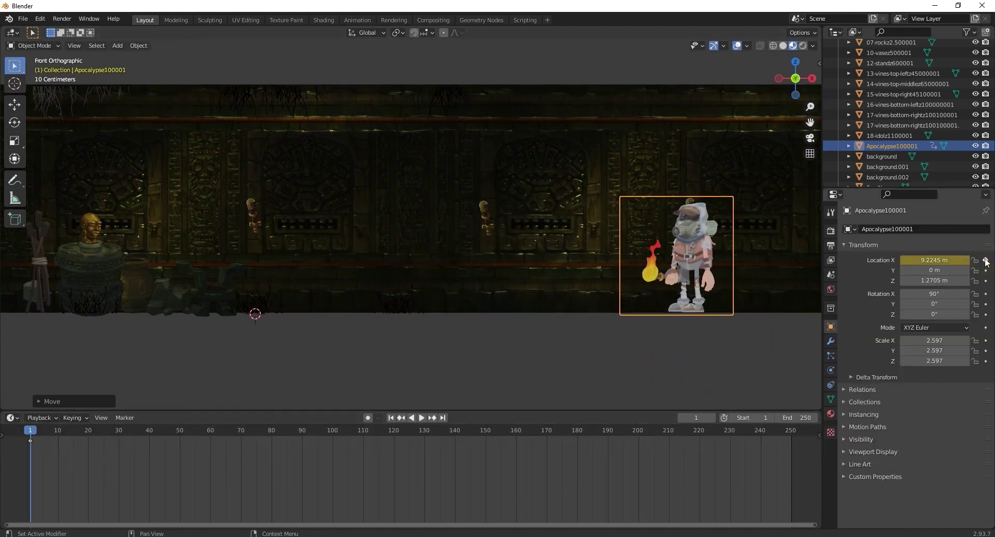
At frame 104, move the character plane along X to about 1.31 m and keyframe its X location
left_click(421, 418)
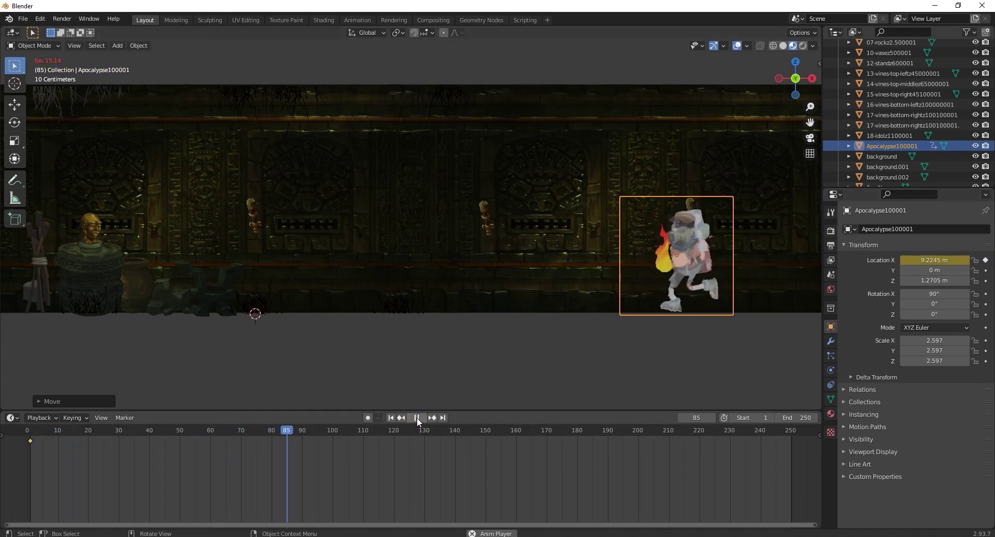
left_click(358, 431)
mouse_move(358, 431)
left_mouse_down()
mouse_move(327, 432)
mouse_move(340, 432)
left_mouse_up()
key("space")
key("g")
key("x")
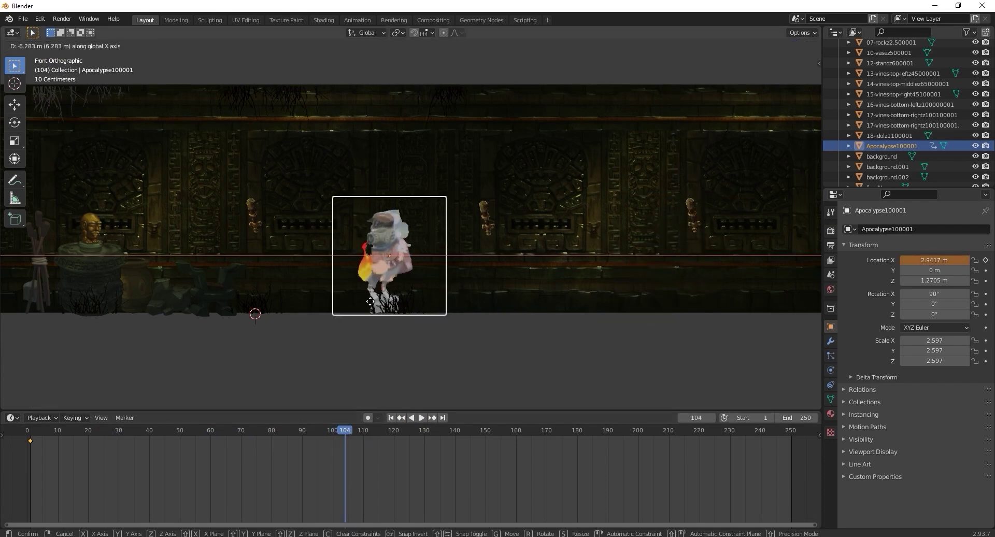
left_click(303, 312)
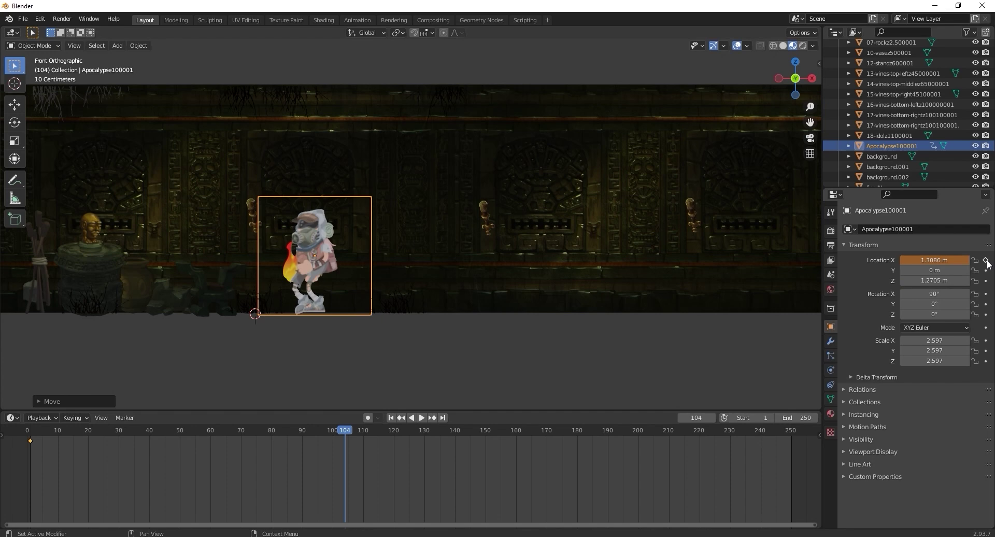
Play the character's walk from the first frame, stop it, and return to frame 1
left_click(391, 417)
left_click(421, 418)
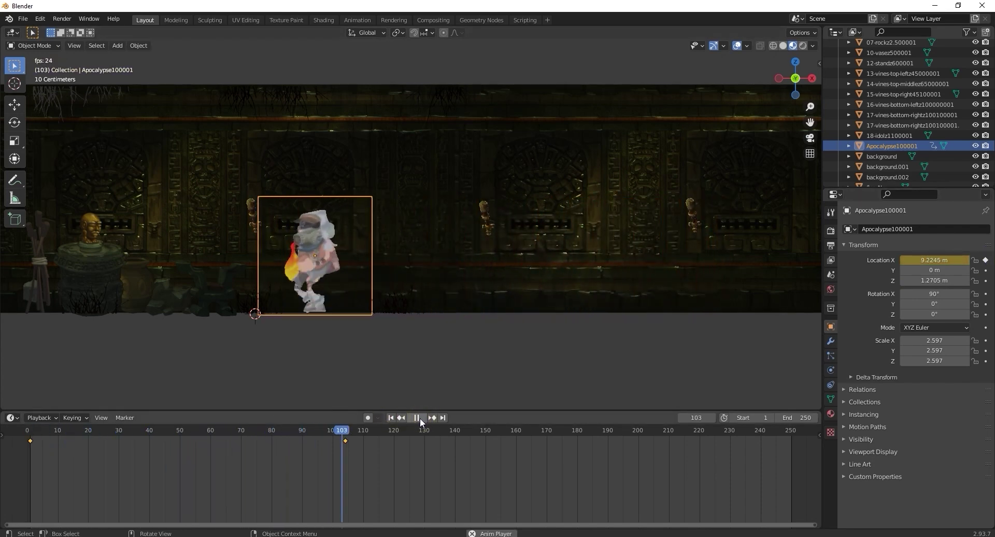
left_click(420, 417)
left_click_drag(366, 433, 30, 436)
Import the torch flame image into the scene with Images as Planes
middle_click_drag(291, 217, 365, 227)
left_click(117, 45)
mouse_move(132, 171)
left_click(234, 192)
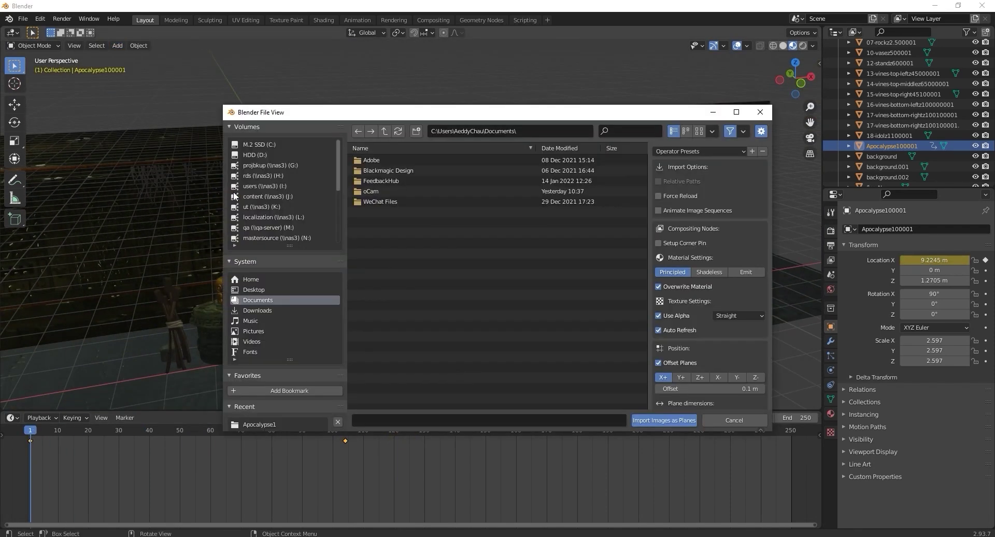
double_click(419, 158)
left_click(419, 160)
left_click(664, 421)
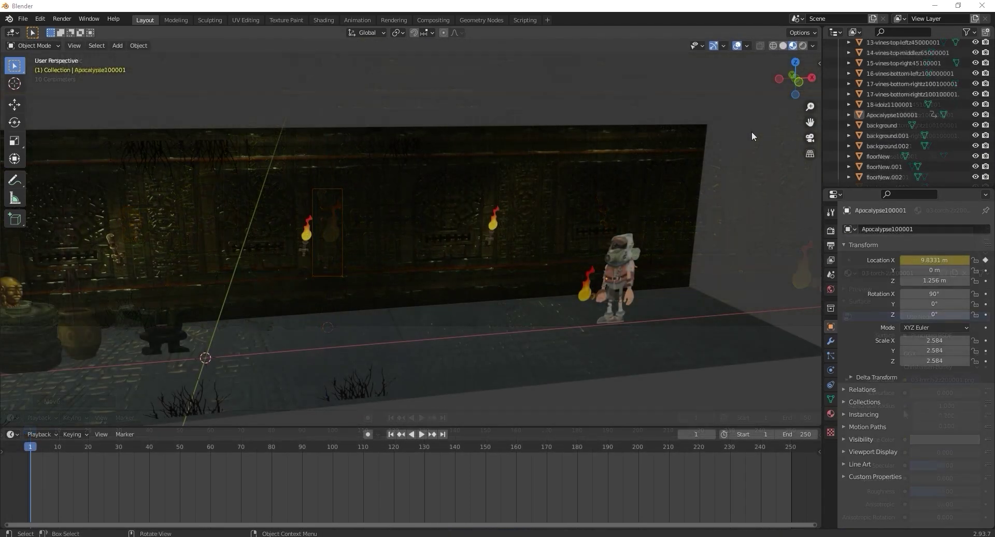
Show the viewport with rendered shading and set the World background color to black, with a value of 0
left_click(800, 47)
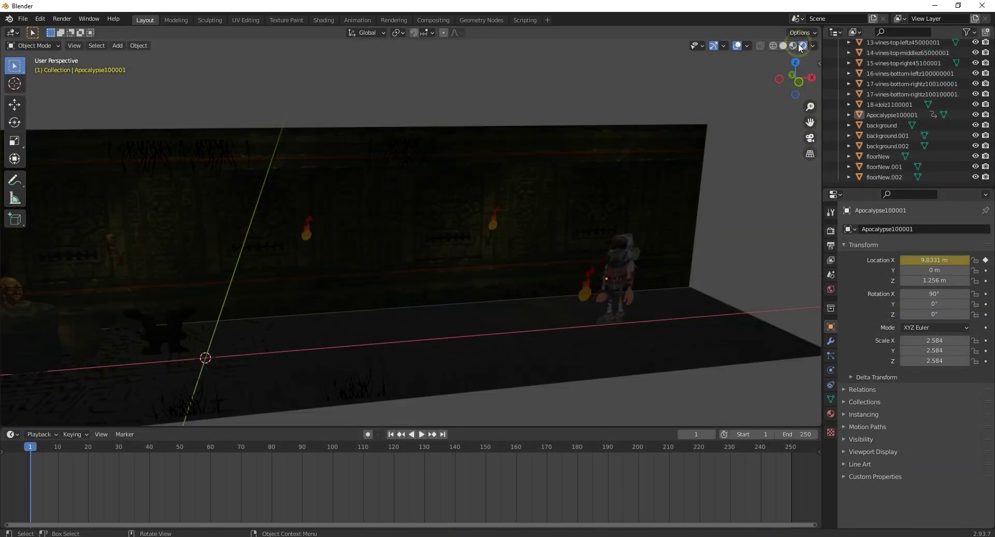
left_click(830, 290)
left_click(931, 297)
left_click_drag(971, 208, 972, 224)
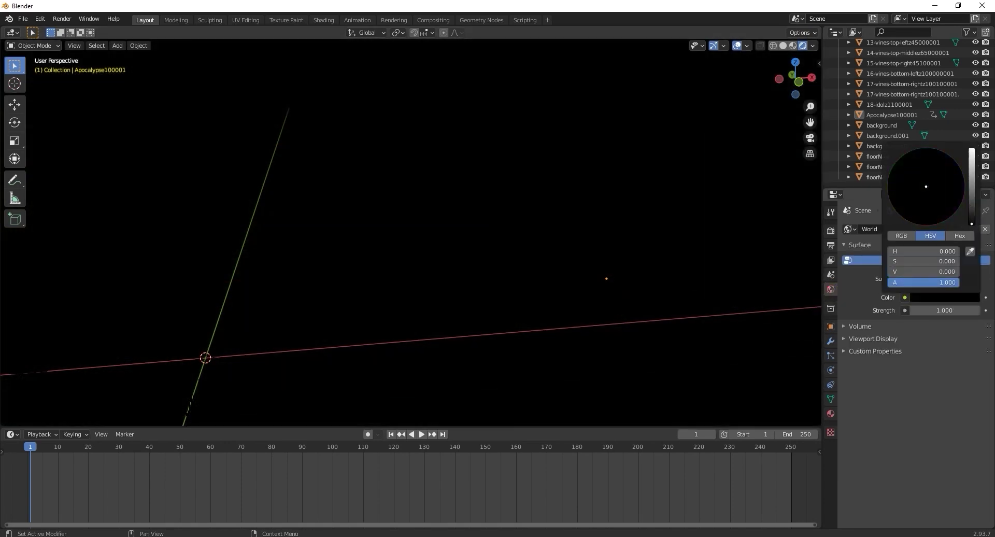
Add a point light with a light orange color and a power of 2500 W
left_click(123, 45)
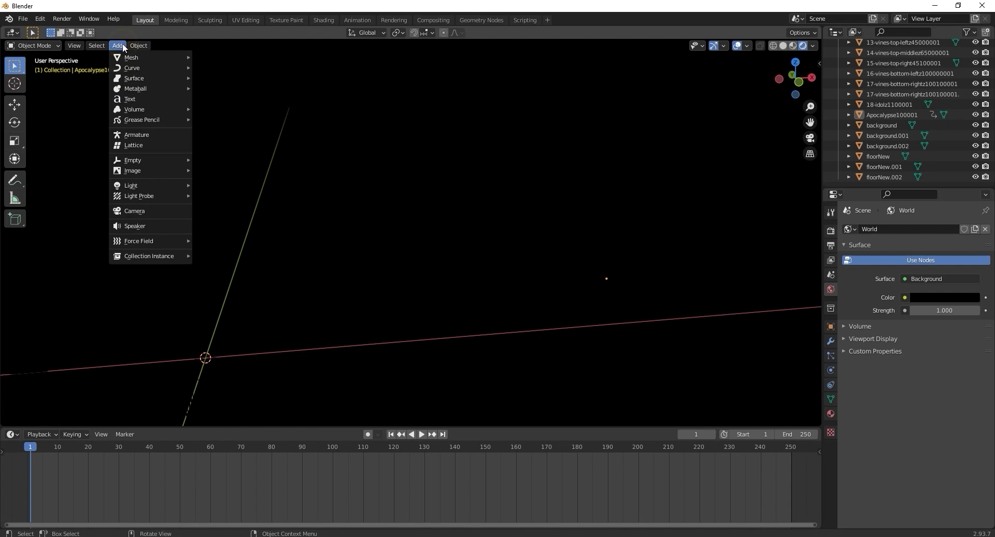
mouse_move(141, 186)
left_click(213, 185)
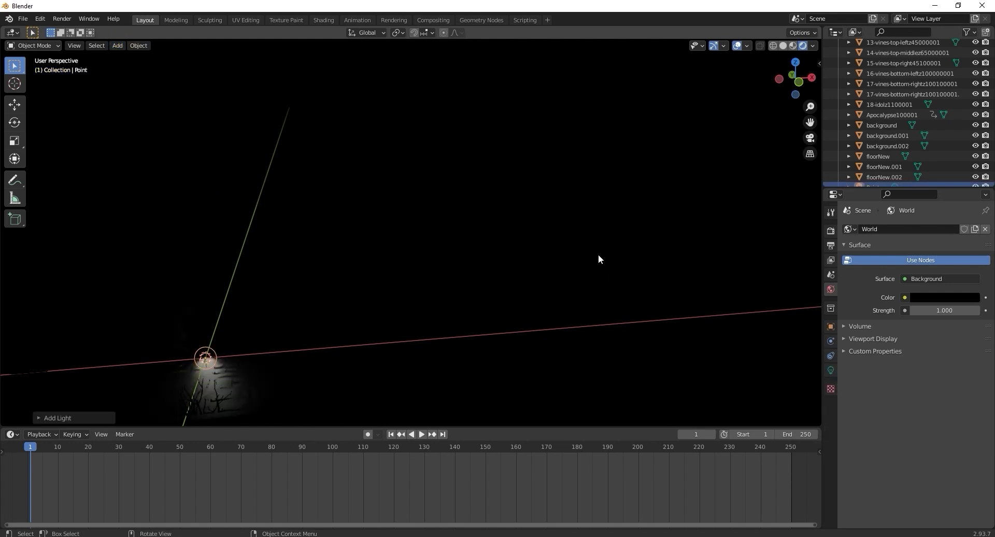
left_click(829, 371)
left_click(926, 286)
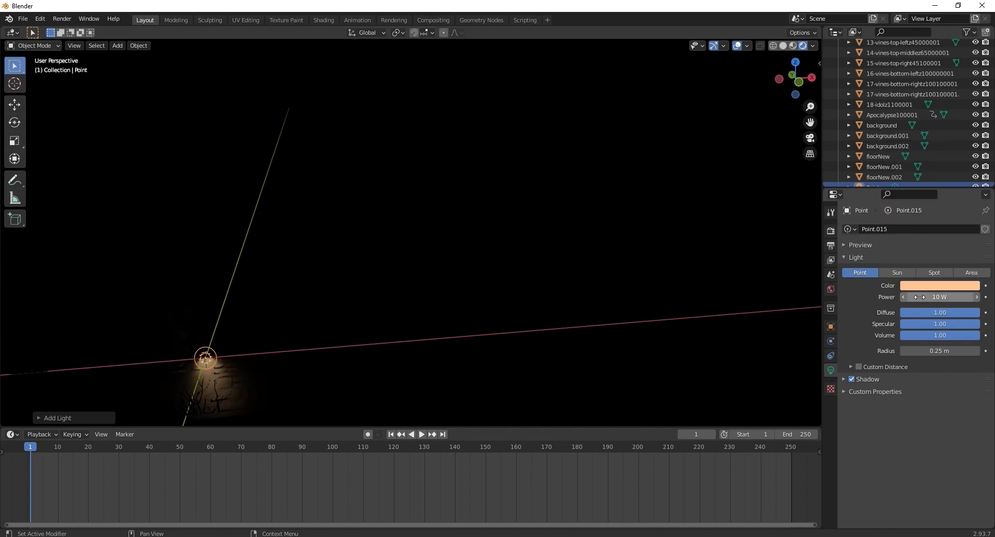
key("Return")
Shift the point light along Y and raise it along Z above the floor
middle_click_drag(503, 251, 669, 276)
key("g")
key("y")
left_click(686, 238)
key("g")
key("z")
left_click(704, 126)
middle_click_drag(703, 127, 638, 190)
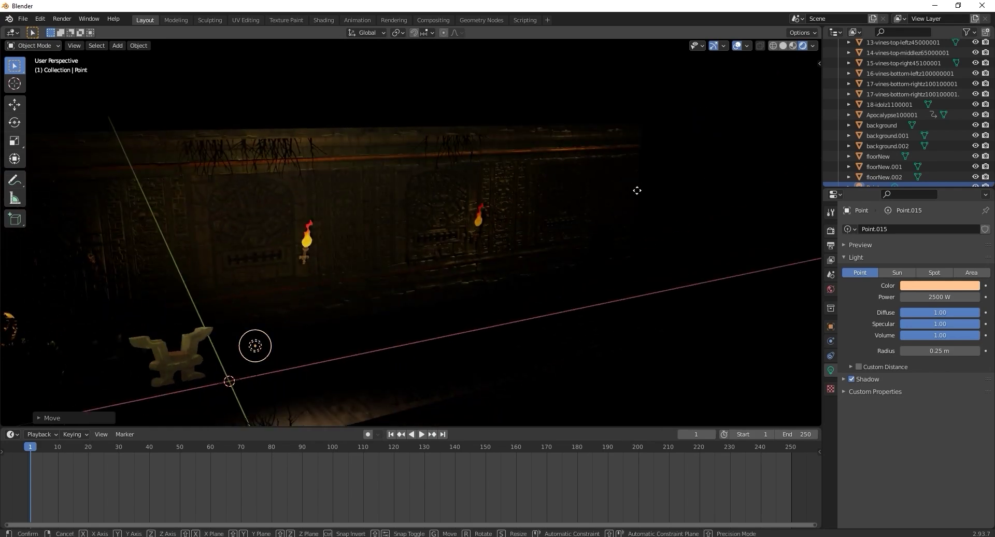
Move the point light along X and Y close to the first wall torch and set its power to 500 W
key("g")
key("x")
left_click(733, 192)
key("g")
key("y")
left_click(669, 161)
double_click(923, 296)
type("500")
key("Return")
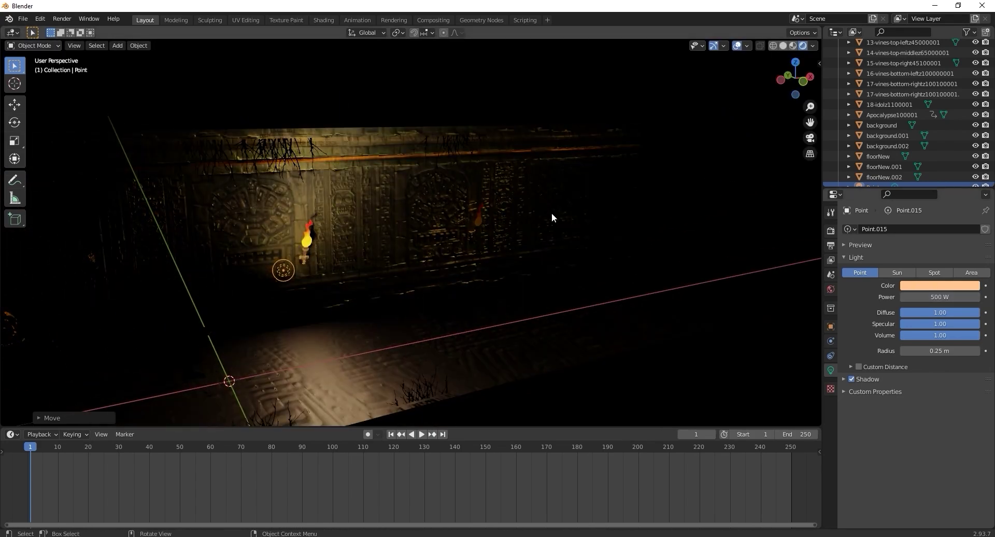
In front view, align the point light with the wall torch along X and duplicate it along X for the next torch
middle_click_drag(477, 224, 535, 226)
key("KP_1")
key("g")
key("x")
middle_click_drag(455, 243, 387, 222, "shift")
left_click(527, 230)
key("shift+d")
key("x")
left_click(728, 222)
scroll(567, 226, "down", 2)
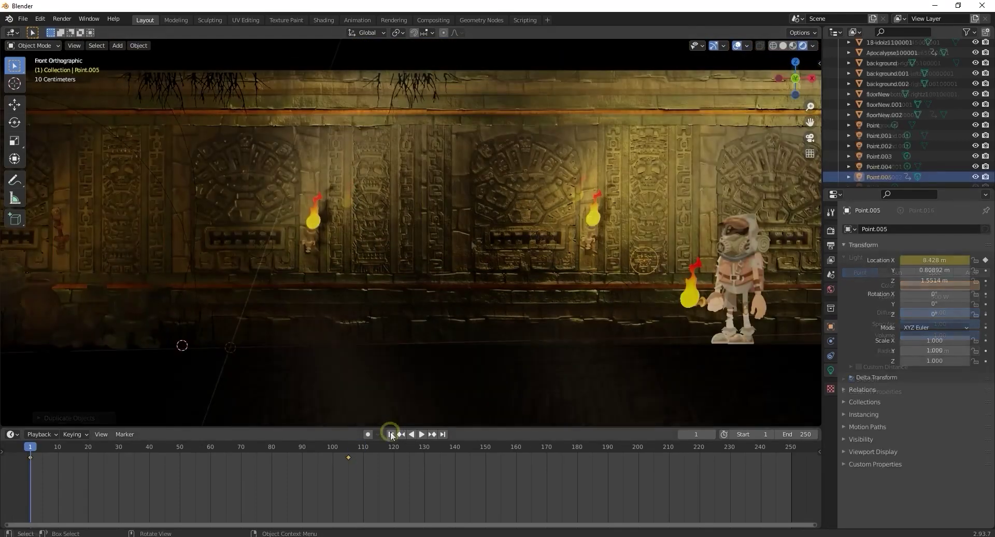
At frame 105, move the point light in front of the character to about X -1.10 m and keyframe its X location
scroll(606, 306, "up", 2)
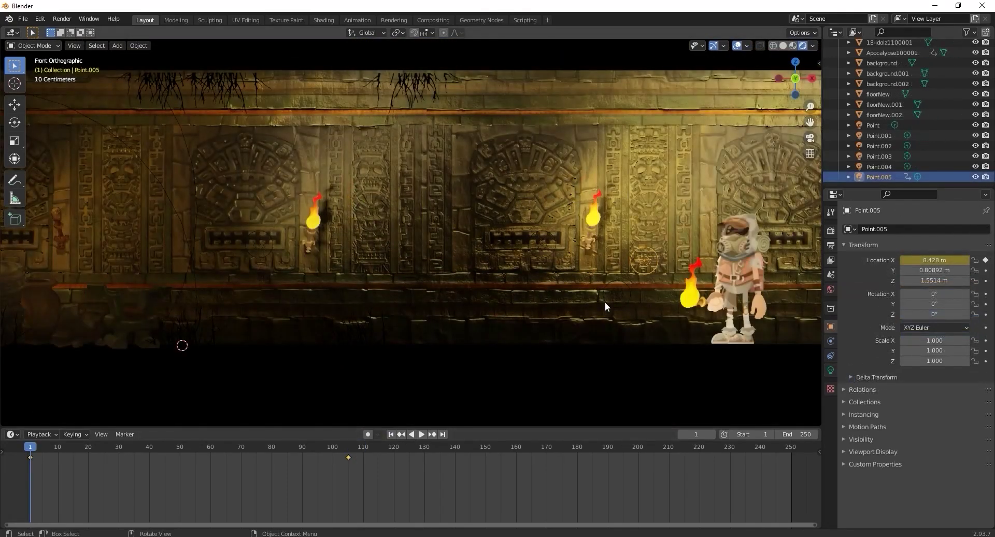
key("space")
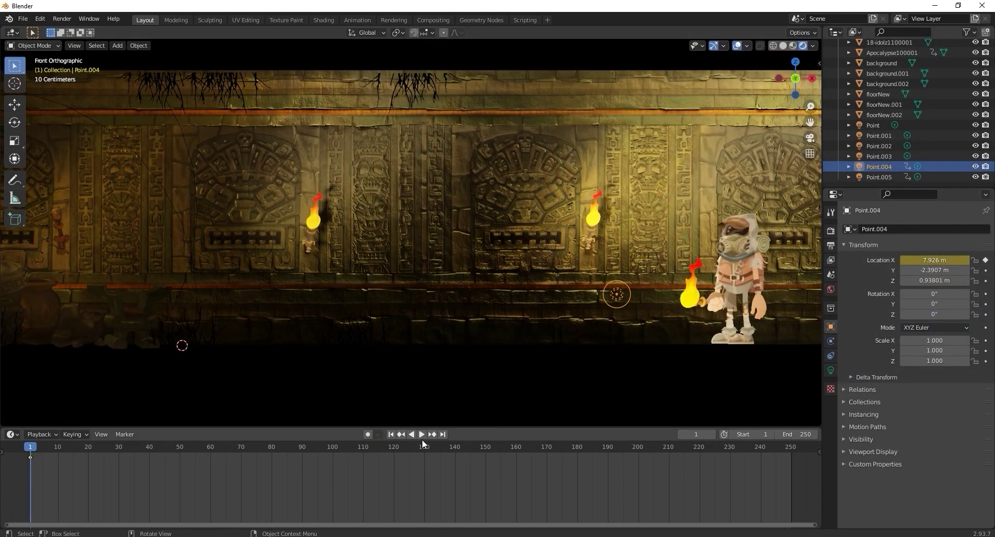
left_click_drag(321, 449, 349, 449)
key("space")
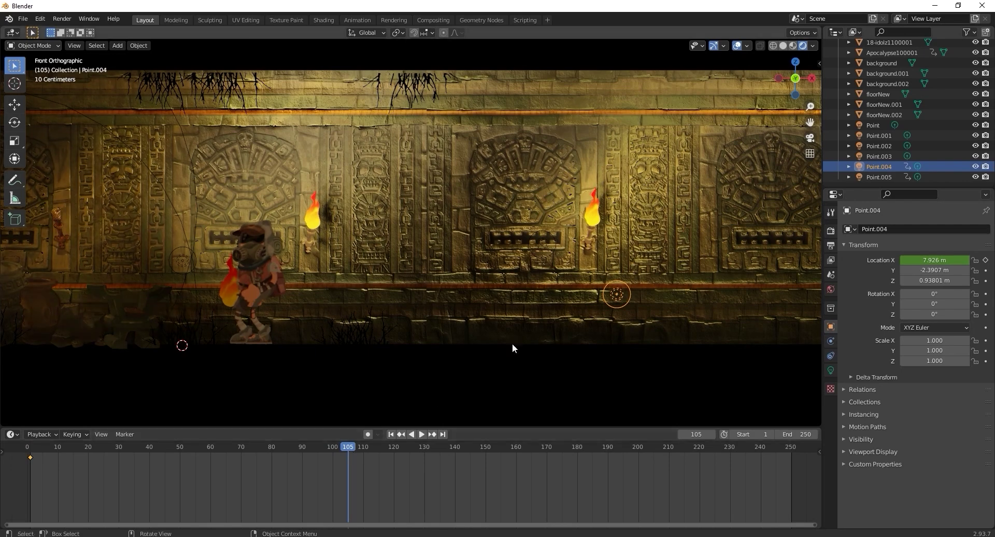
key("g")
key("x")
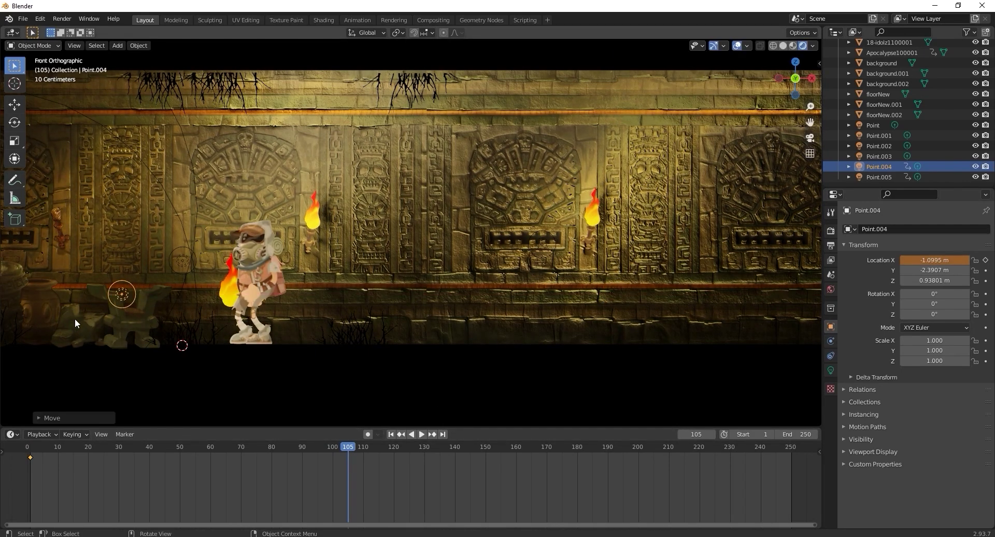
left_click(74, 318)
key("i")
Play the animation from the first frame to check that the light follows the walking character
left_click(389, 434)
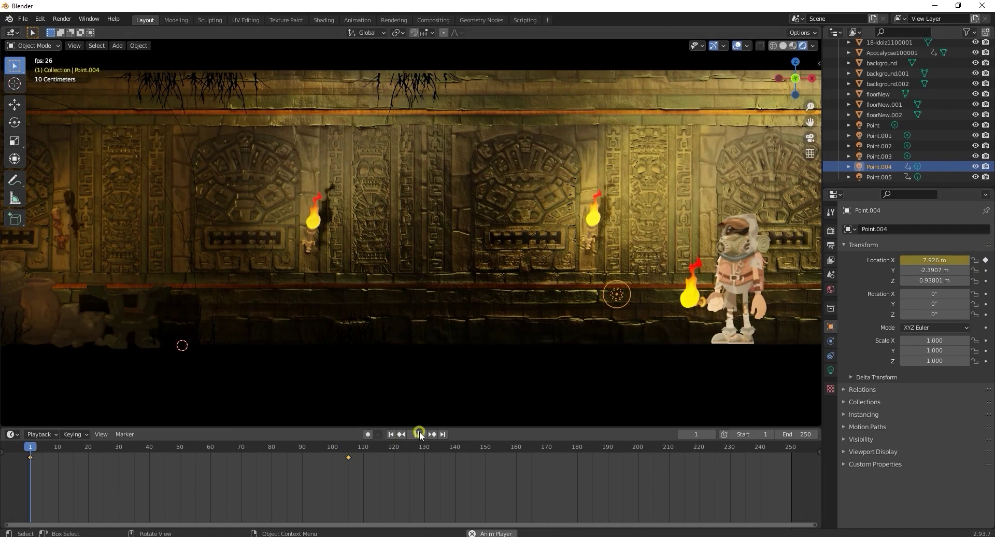
left_click(420, 434)
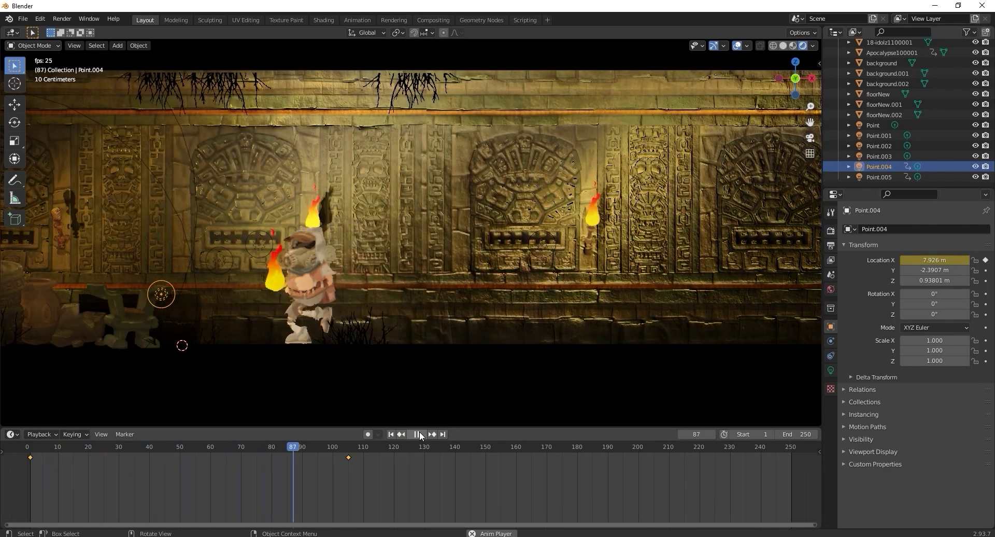
left_click(418, 434)
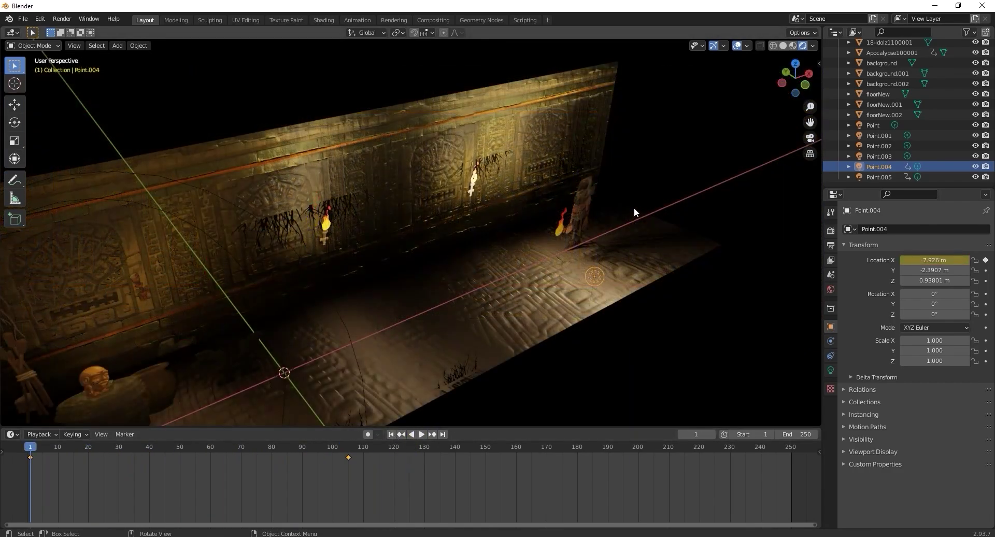
Add a camera and split the viewport in two, with one half showing the rendered camera view
left_click(119, 45)
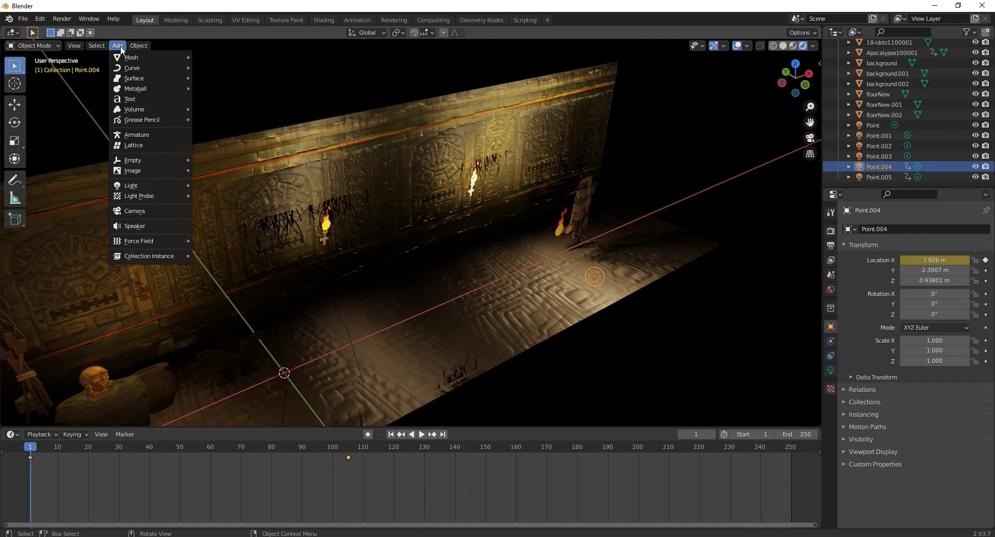
left_click(127, 212)
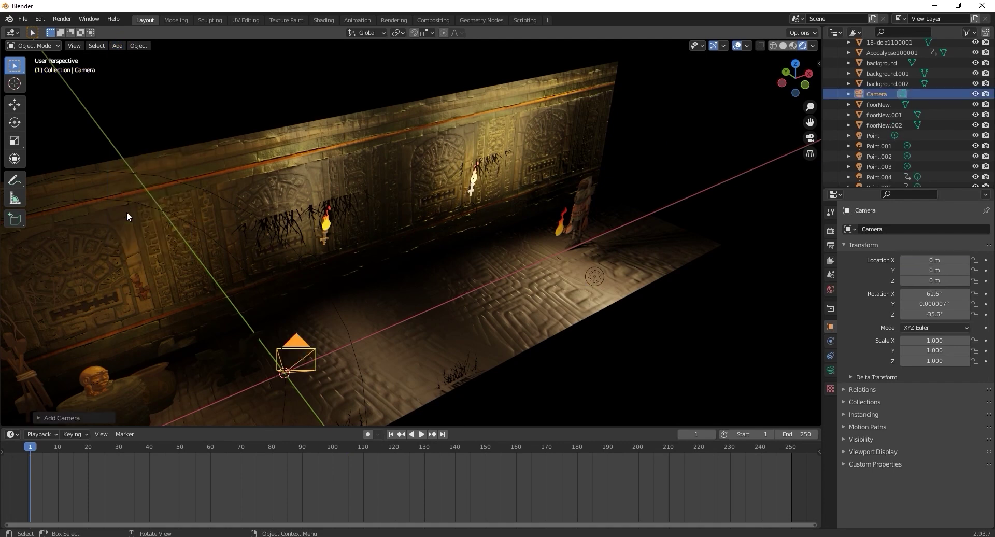
mouse_move(1, 27)
left_mouse_down()
mouse_move(83, 46)
mouse_move(441, 72)
left_mouse_up()
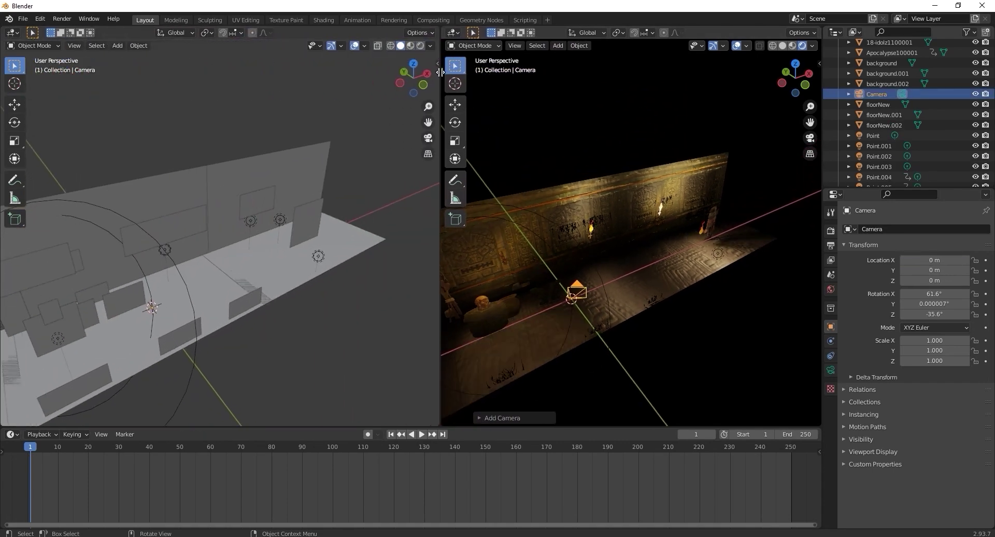
left_click(420, 45)
key("KP_0")
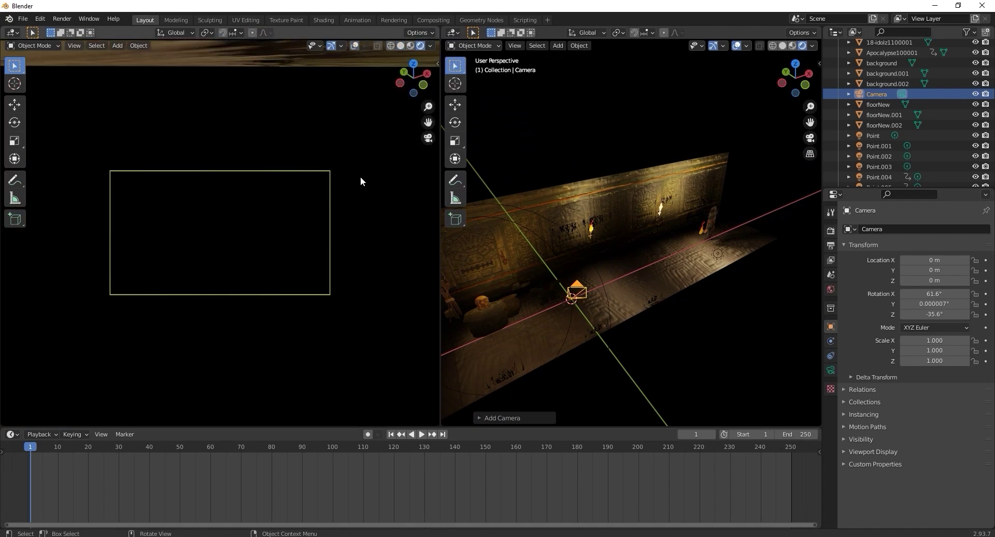
Move the camera along Y to about -3.10 m and set its rotation to X 90°, Y 0°, Z 0°
key("g")
key("y")
left_click(607, 328)
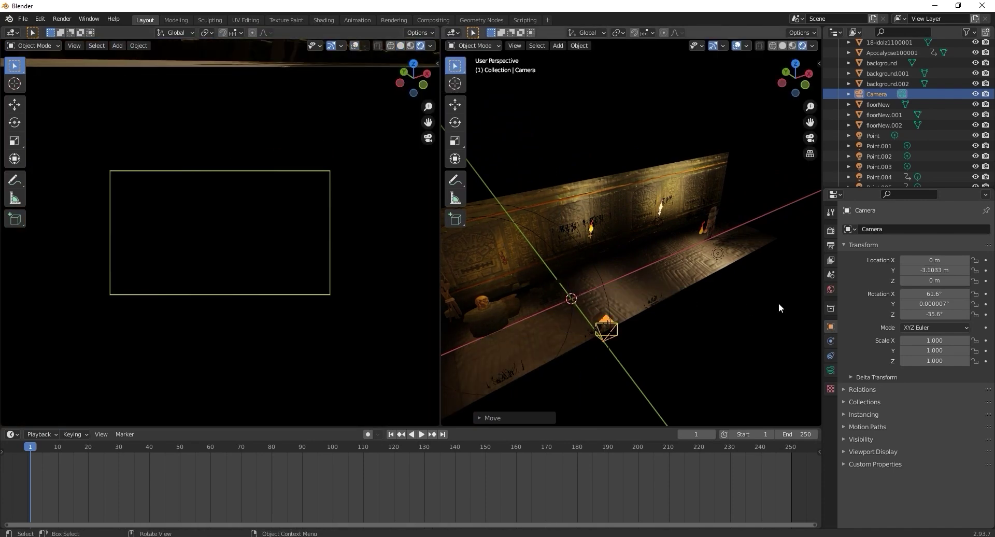
left_click(930, 294)
type("61.6d")
key("Return")
type("0")
key("Return")
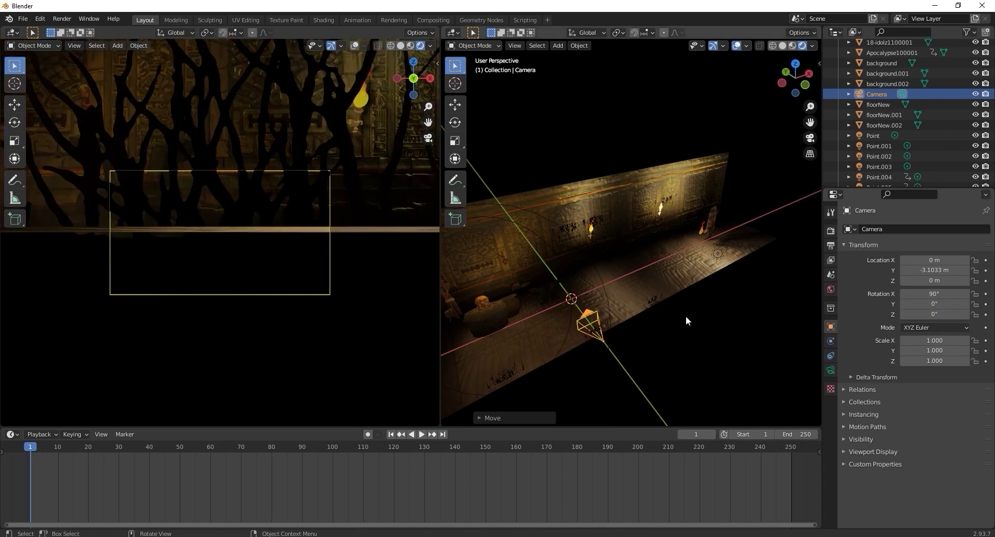
Pull the camera back along Y to about -10.47 m and raise it to about Z 1.54 m
key("g")
key("y")
left_click(731, 391)
scroll(207, 264, "up", 3)
key("g")
key("z")
left_click(683, 309)
scroll(683, 307, "down", 3)
middle_click_drag(684, 308, 686, 285)
key("g")
key("y")
left_click(721, 287)
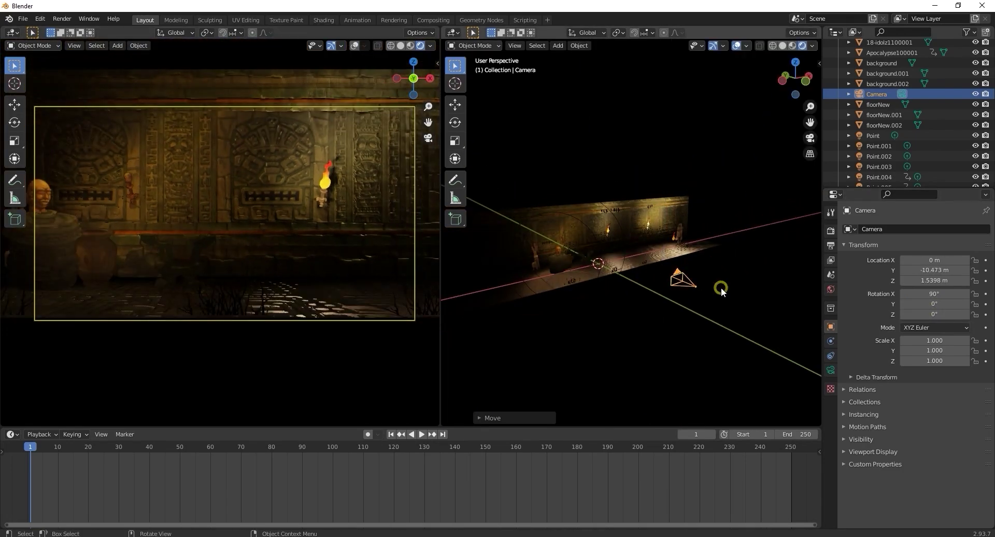
Frame the character by moving the camera to about X 8.78 m, Y -12.46 m, Z 2.01 m
key("g")
key("z")
left_click(724, 272)
key("g")
key("y")
left_click(753, 291)
key("g")
key("x")
left_click(439, 273)
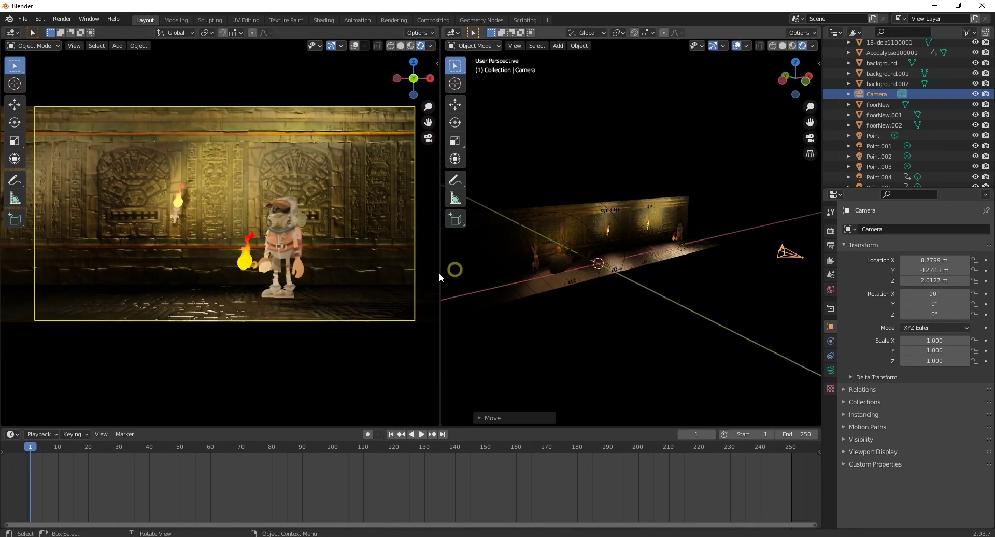
Keyframe the camera's X location at about 8.78 m on frame 1 and about -0.67 m on frame 105
left_click(421, 433)
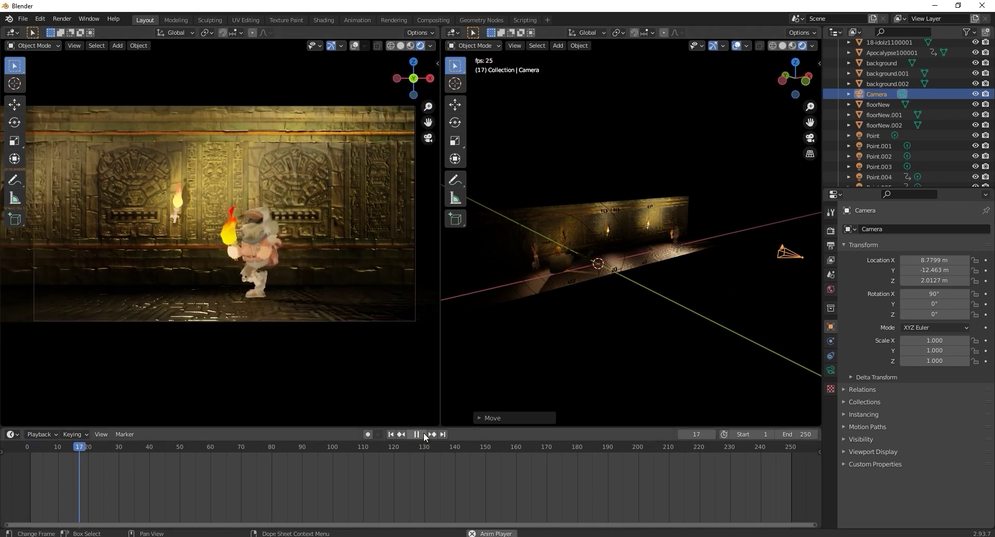
left_click(391, 433)
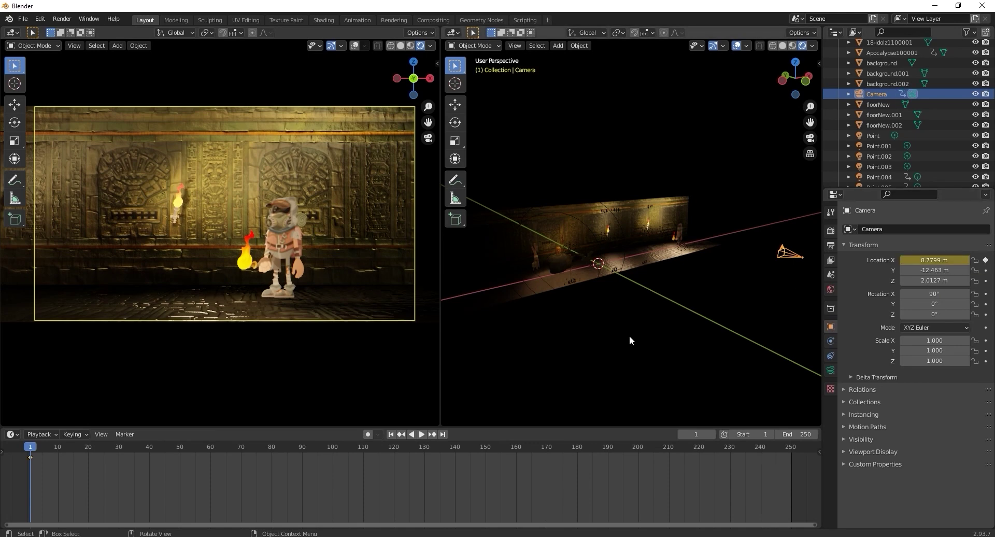
left_click_drag(327, 447, 348, 447)
middle_click_drag(697, 260, 701, 251)
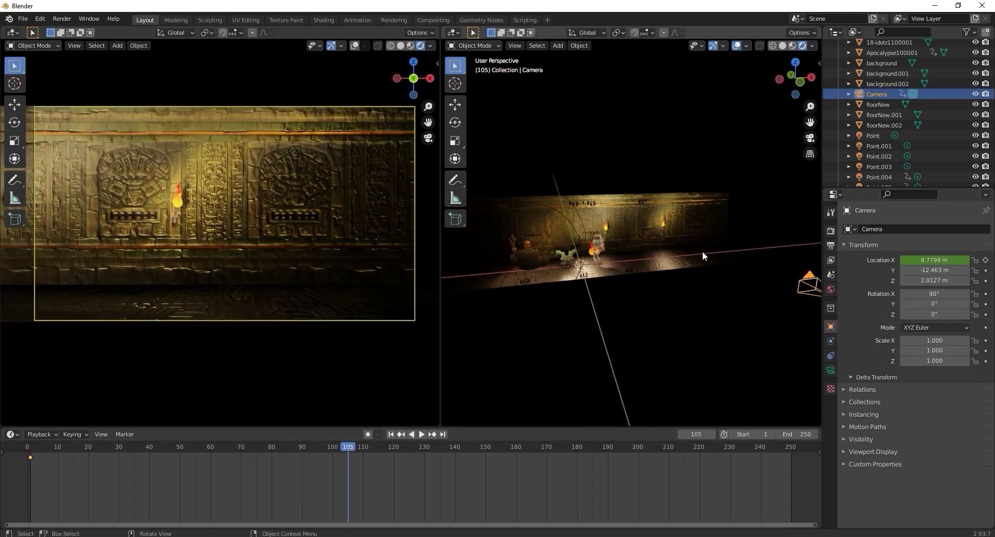
key("g")
key("x")
left_click(461, 283)
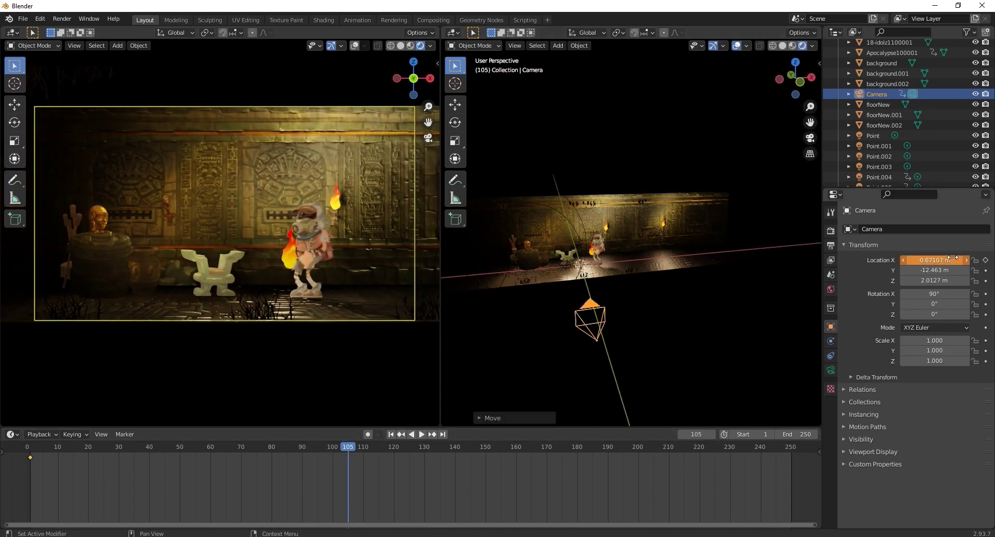
Play the animation from frame 1 to check the camera move along with the character
left_click(390, 434)
left_click(421, 433)
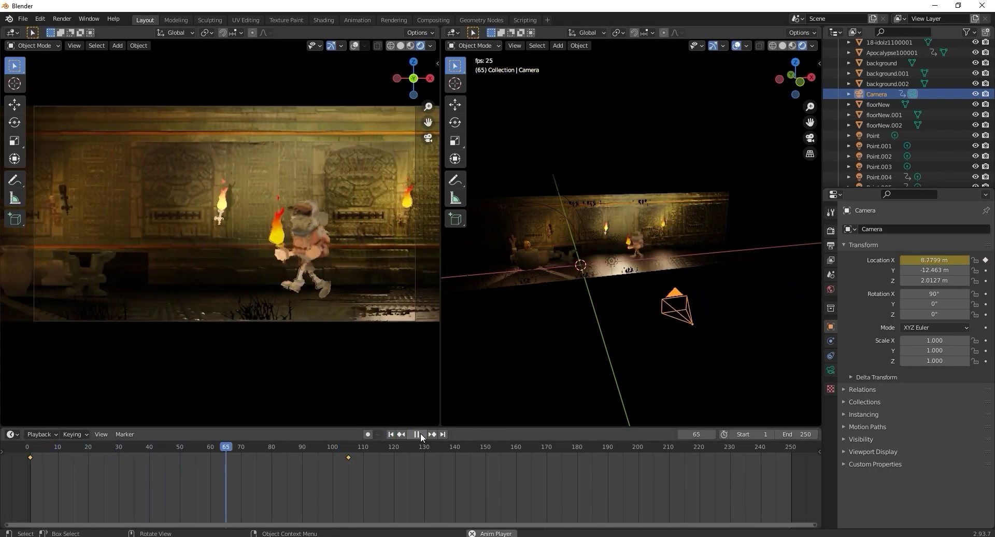
left_click(421, 433)
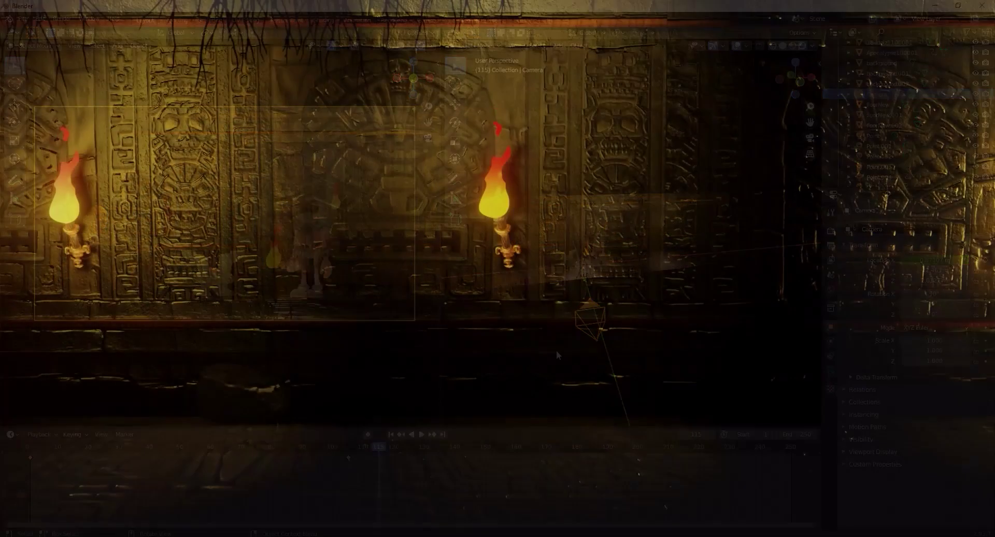